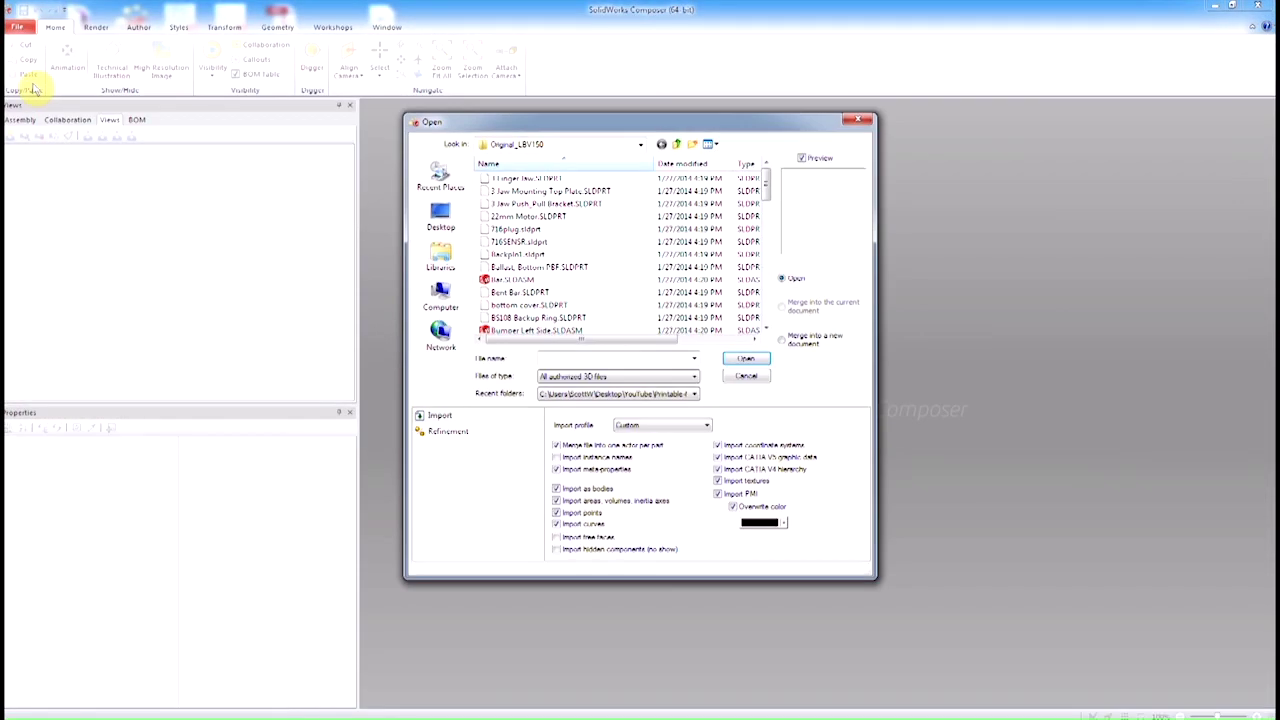
- Import the SolidWorks assembly Seabotix LBV150.SLDASM, merging it into a new document
left_click(651, 377)
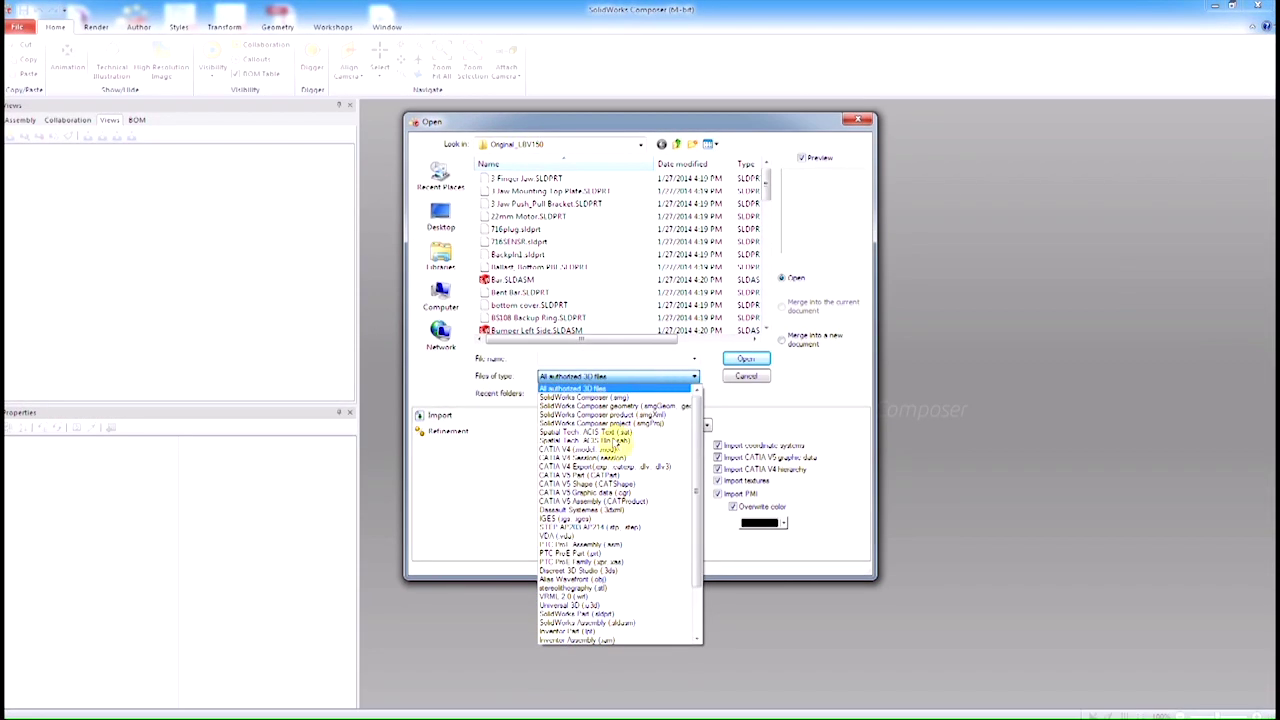
left_click(605, 622)
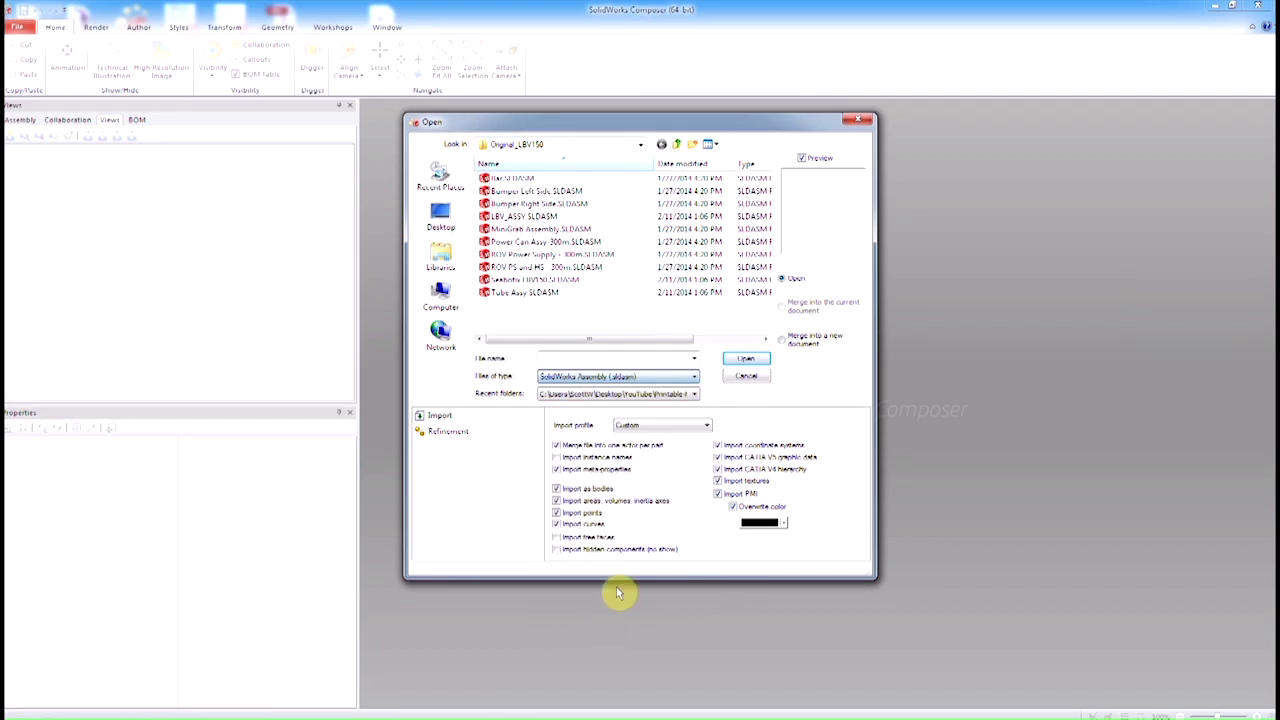
left_click(537, 281)
left_click(798, 342)
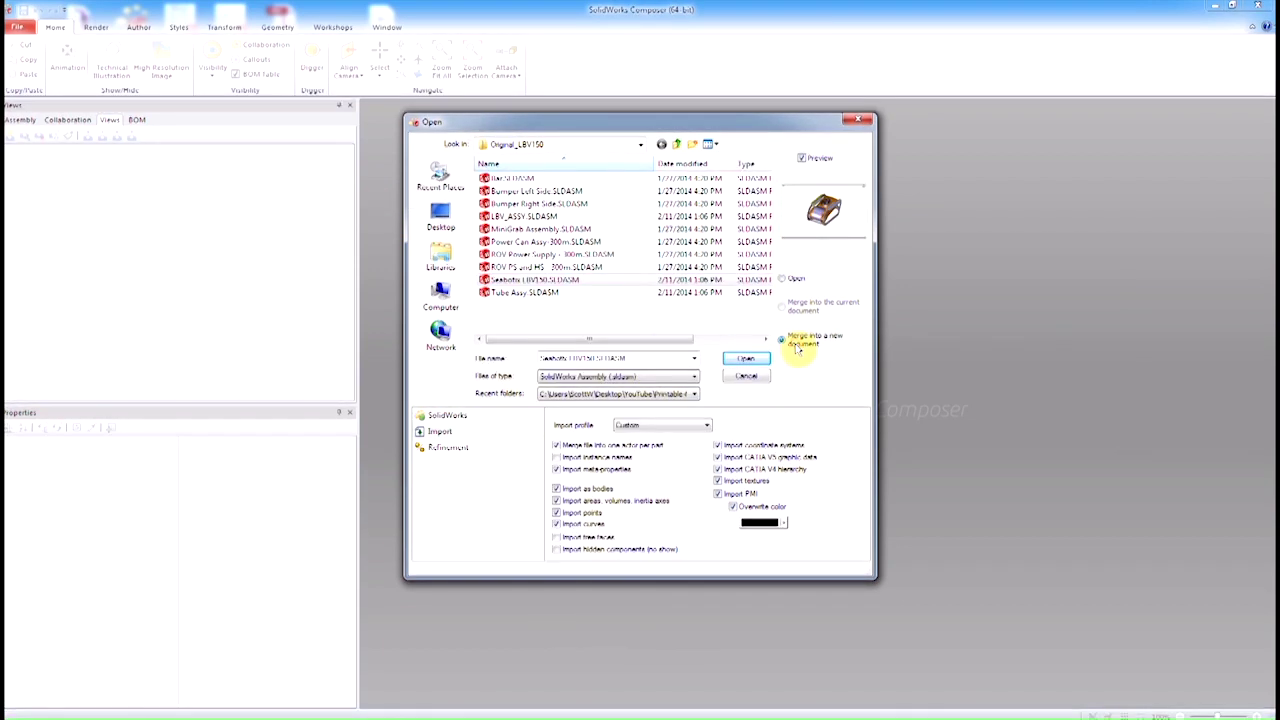
left_click(748, 358)
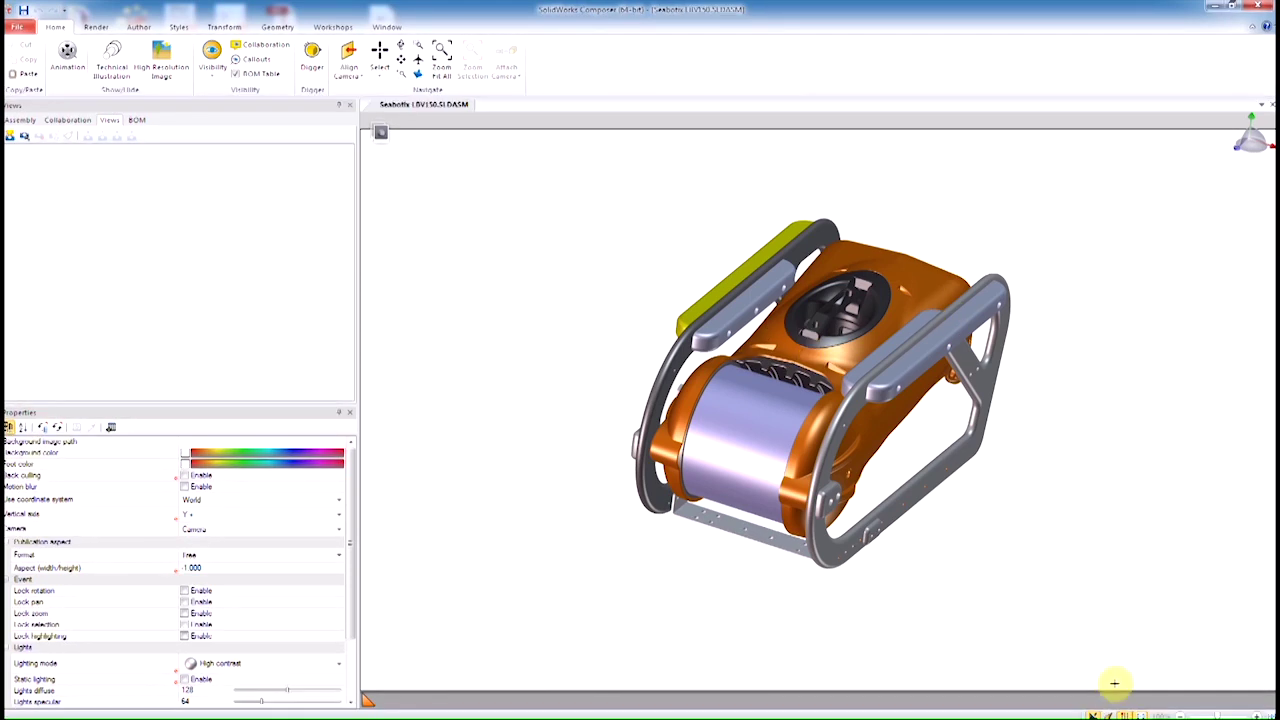
- Switch the model to perspective display, enlarge it in the viewport and create a new view of it
left_click(1109, 715)
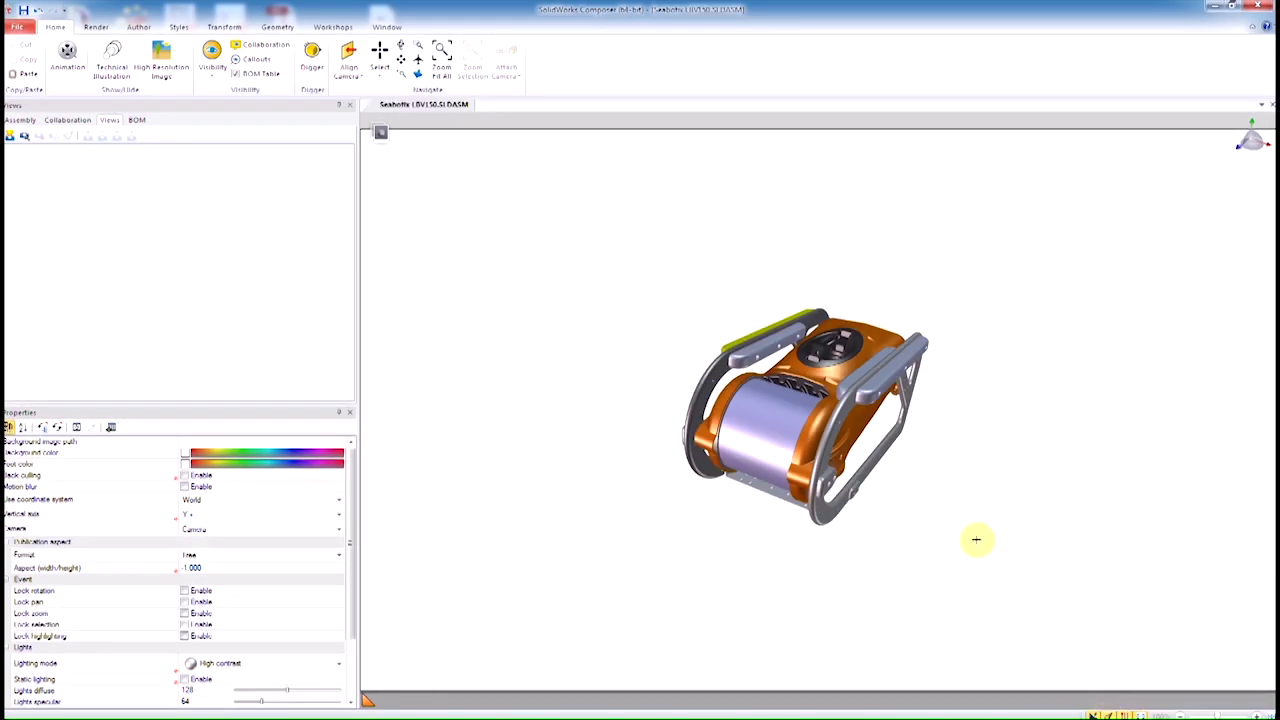
scroll(829, 423, "up", 5)
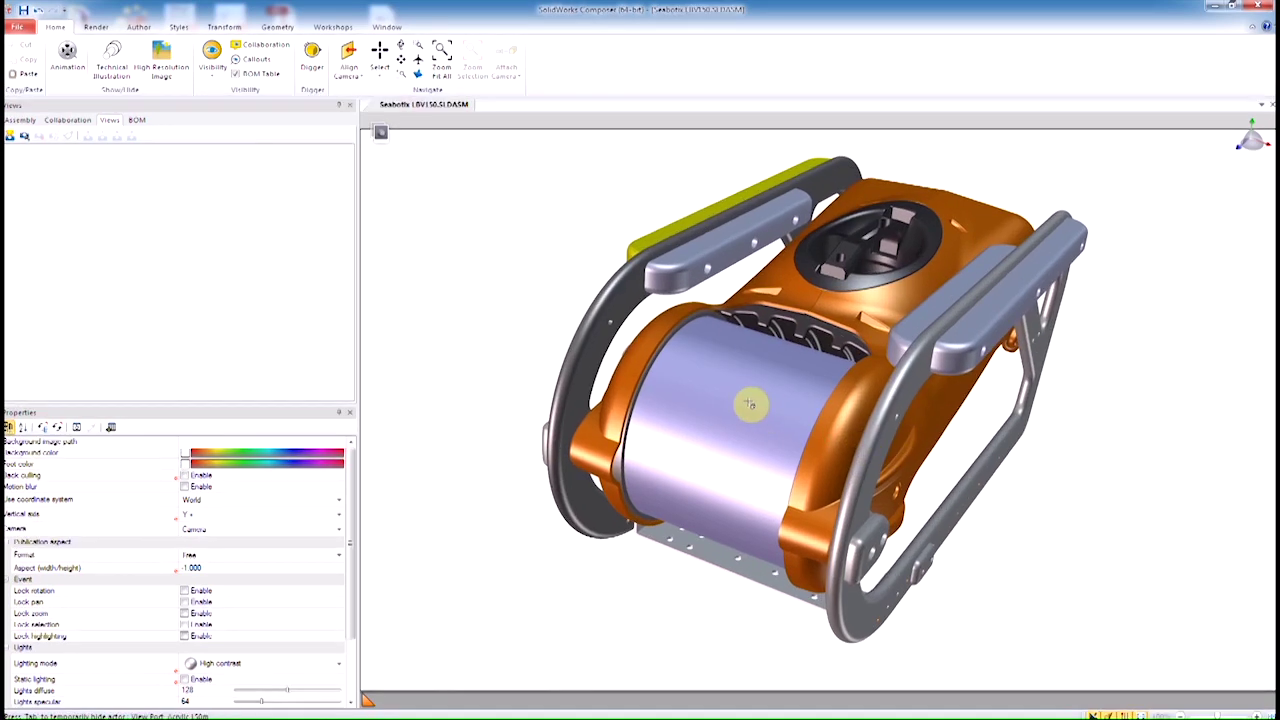
left_click(11, 138)
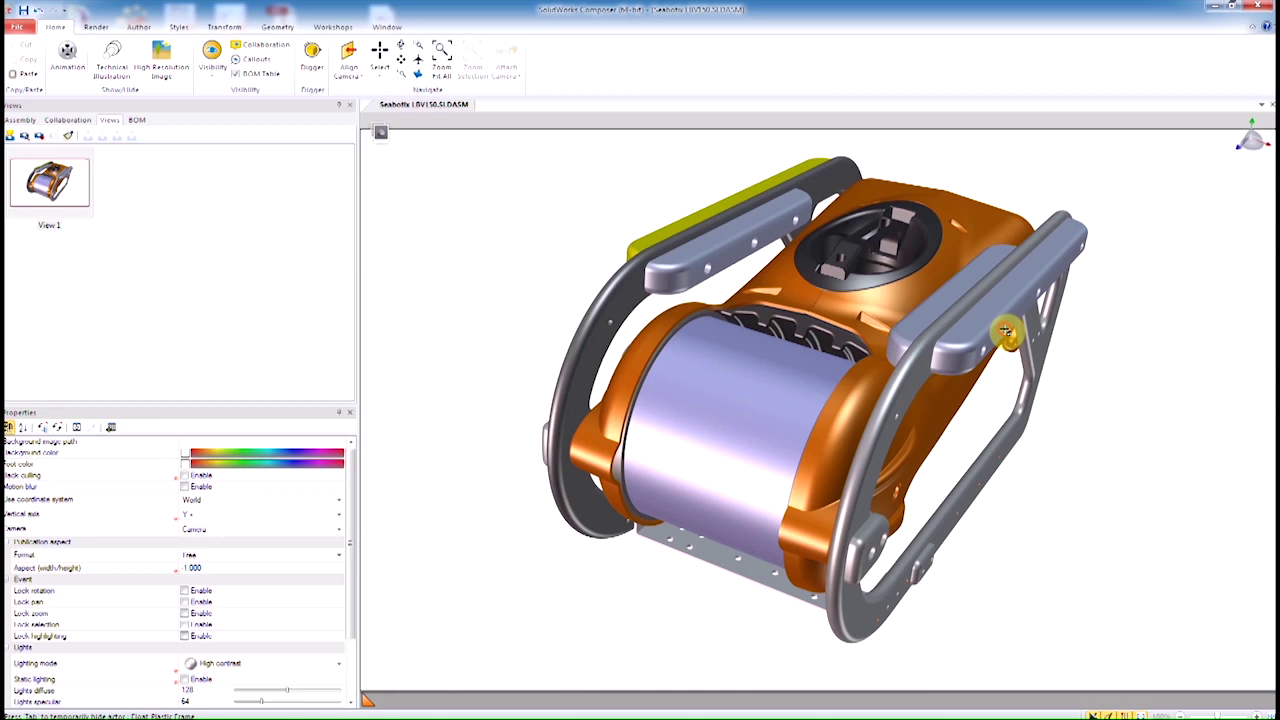
- Copy the yellow appearance of the far outer float onto the near outer float of the right bumper
left_click(1015, 318)
left_click(92, 434)
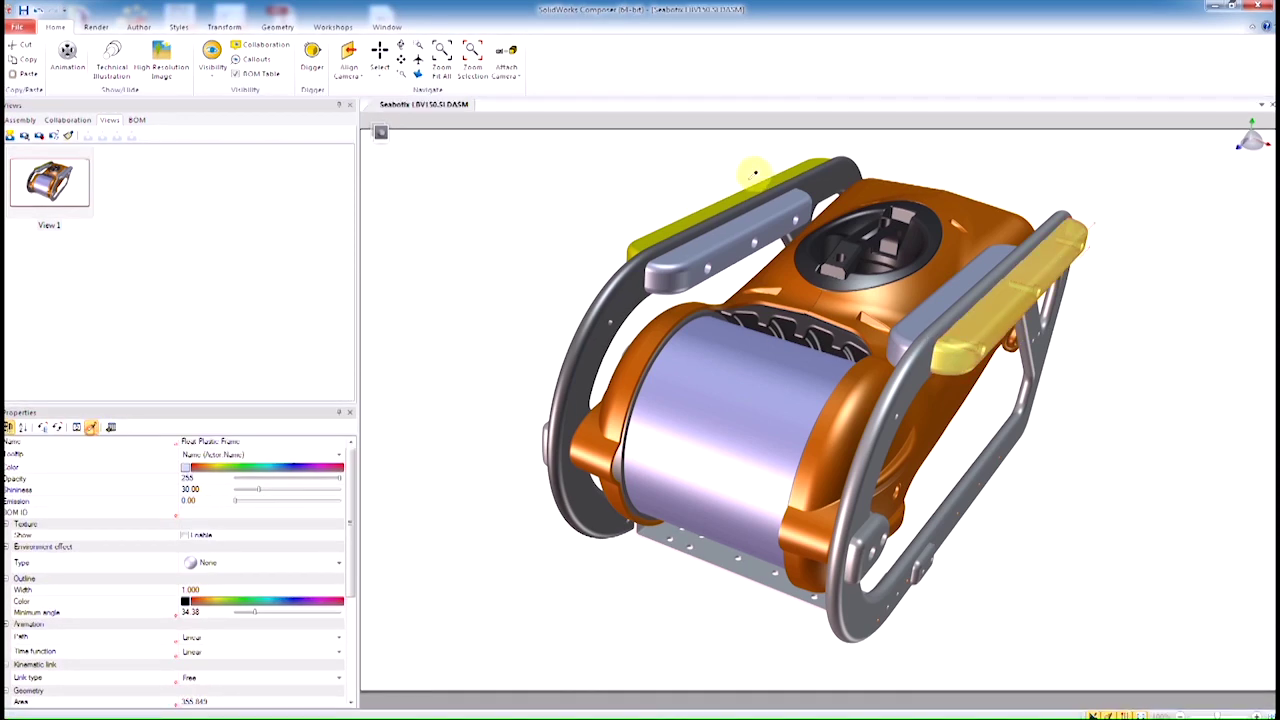
left_click(724, 199)
left_click(598, 193)
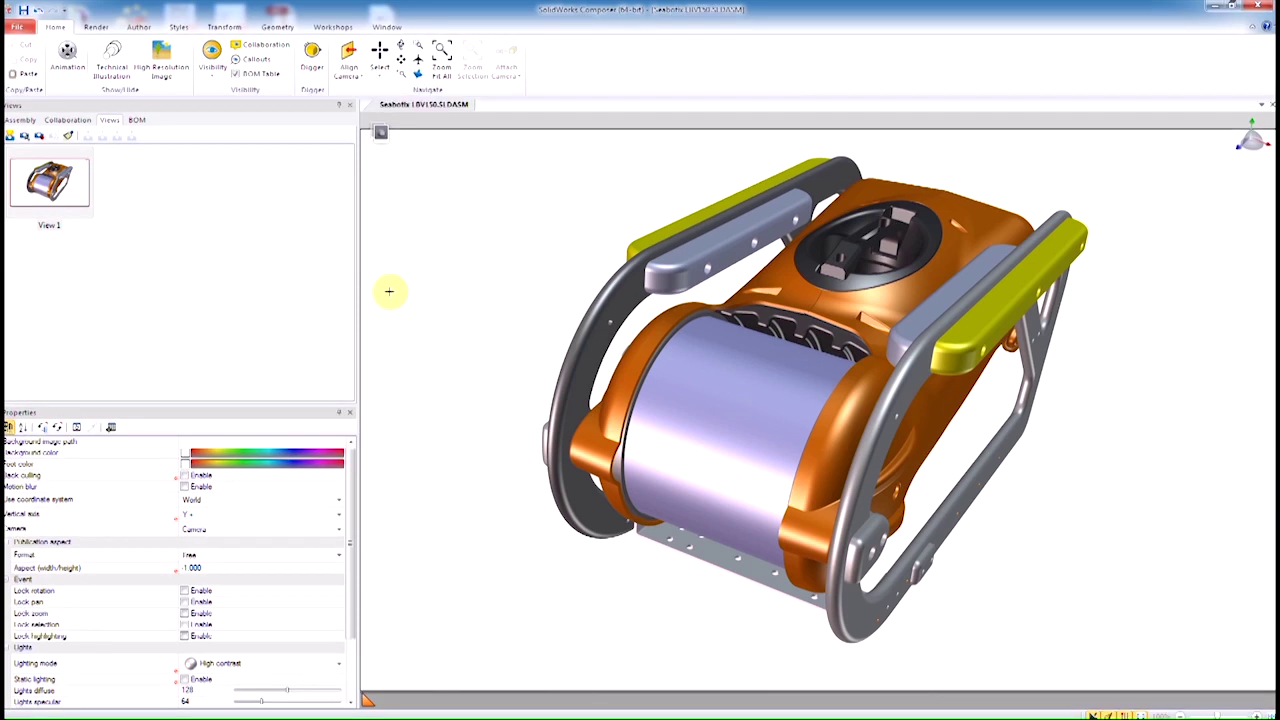
- Make the front acrylic view port see-through by setting its opacity to 72
left_click(723, 405)
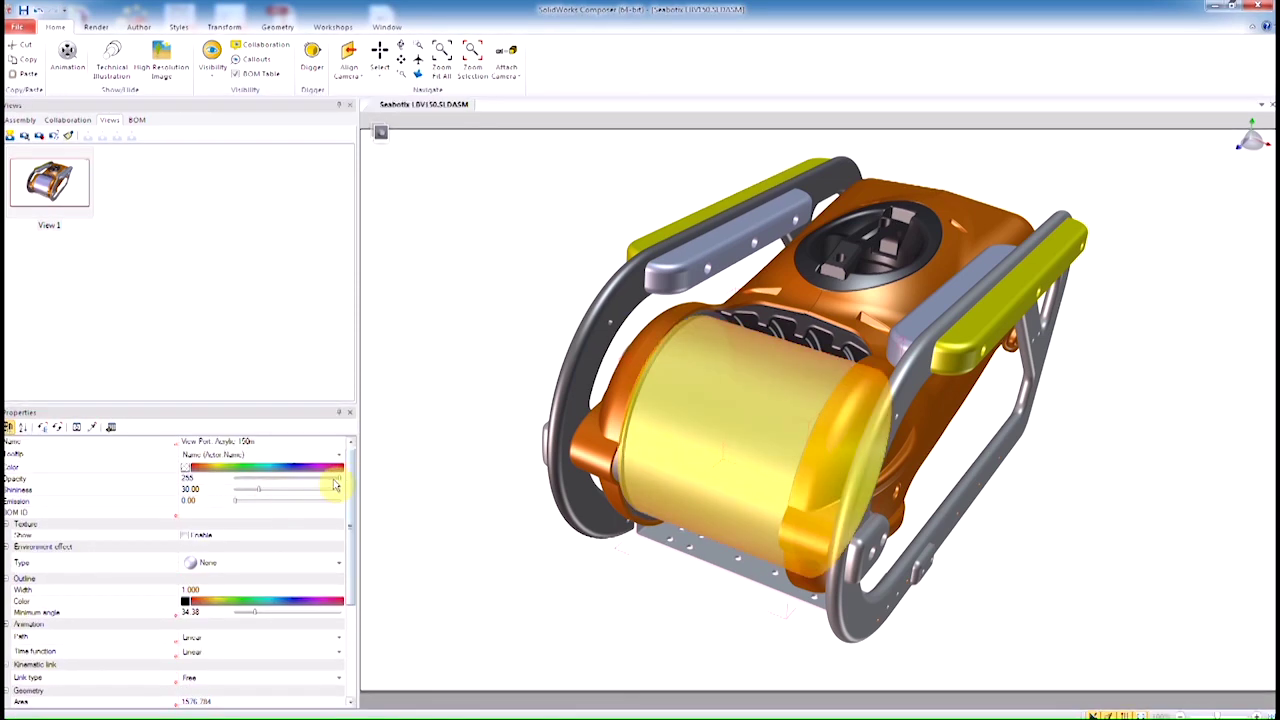
left_click_drag(340, 481, 266, 505)
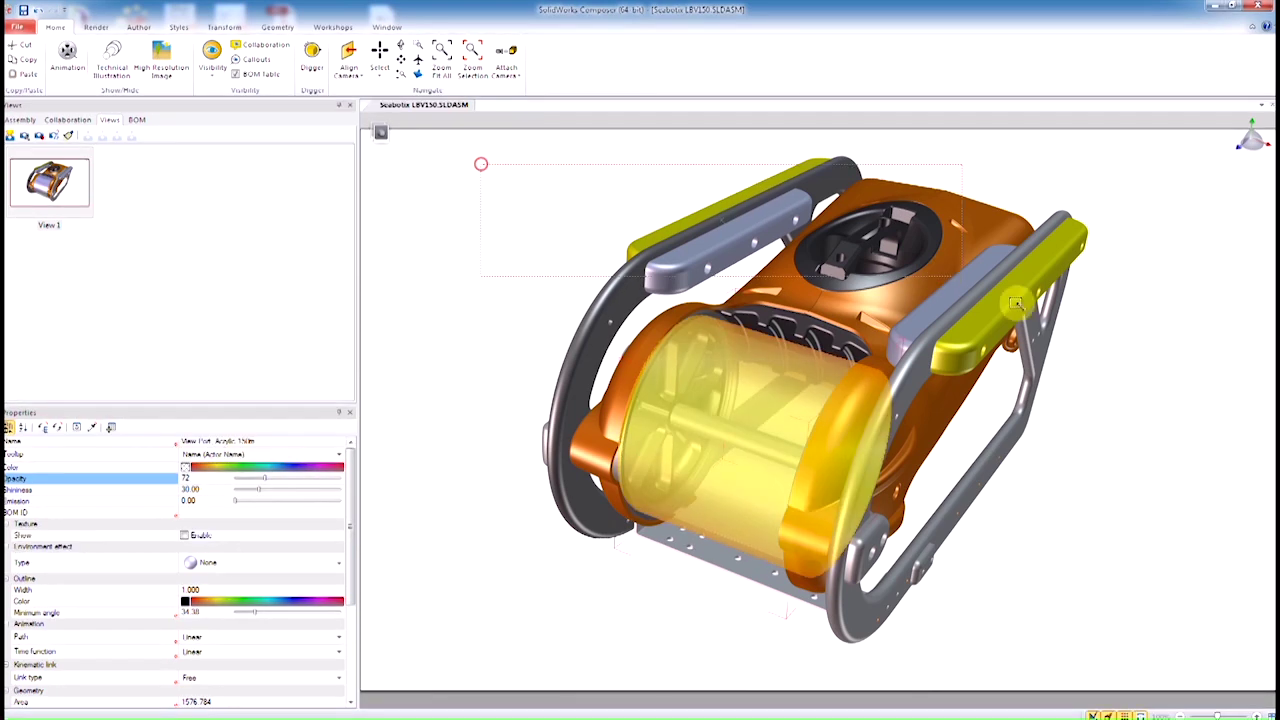
- Apply the Metal environment effect to all parts of the vehicle
left_click_drag(480, 160, 1150, 602)
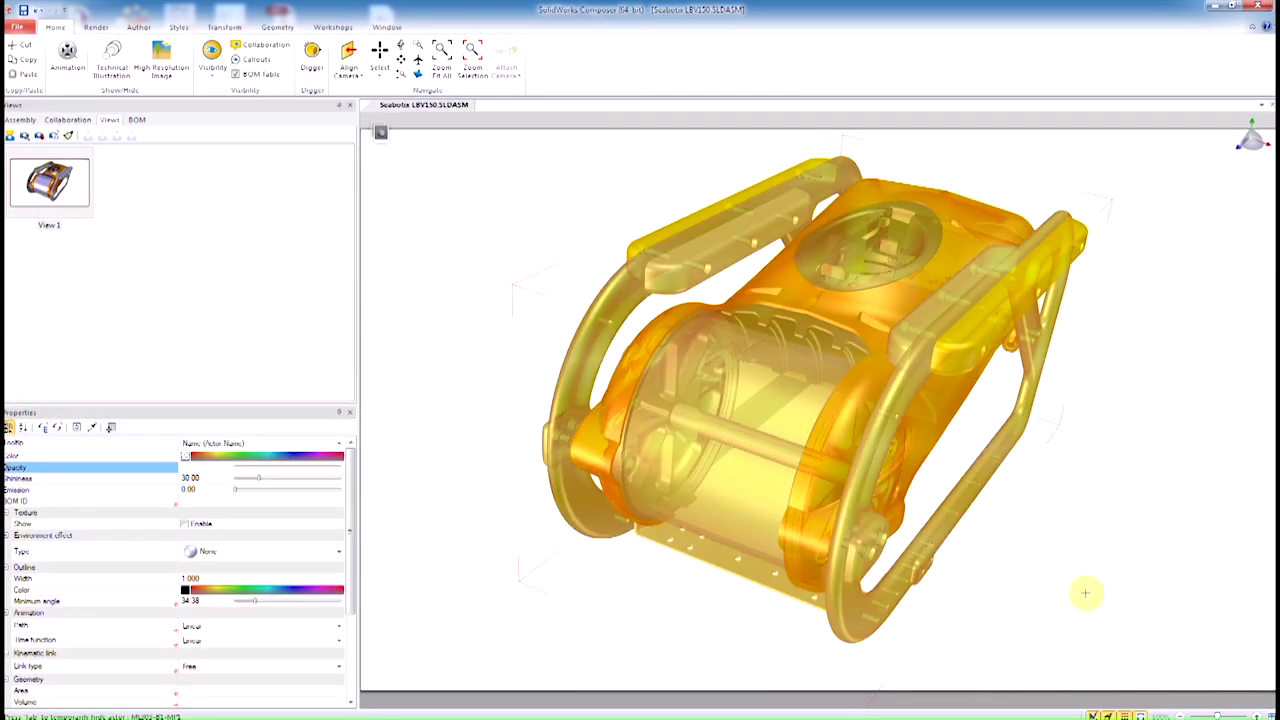
left_click(235, 553)
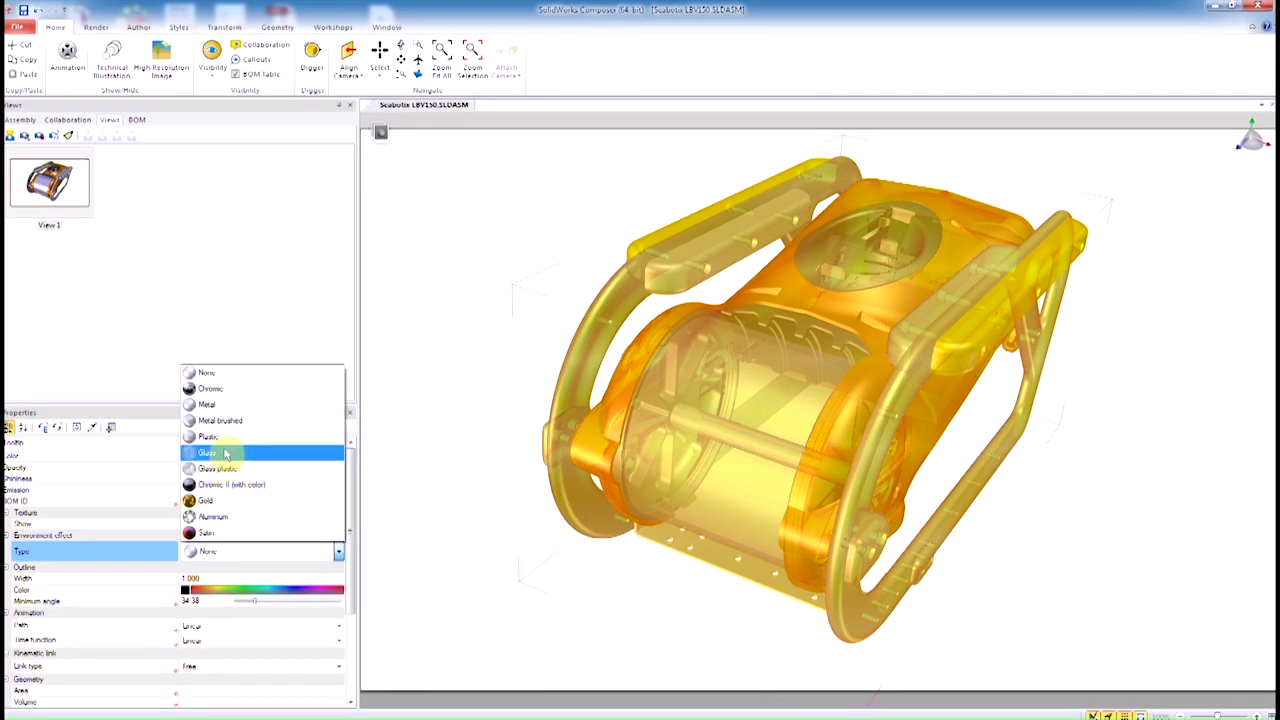
left_click(226, 405)
left_click(397, 221)
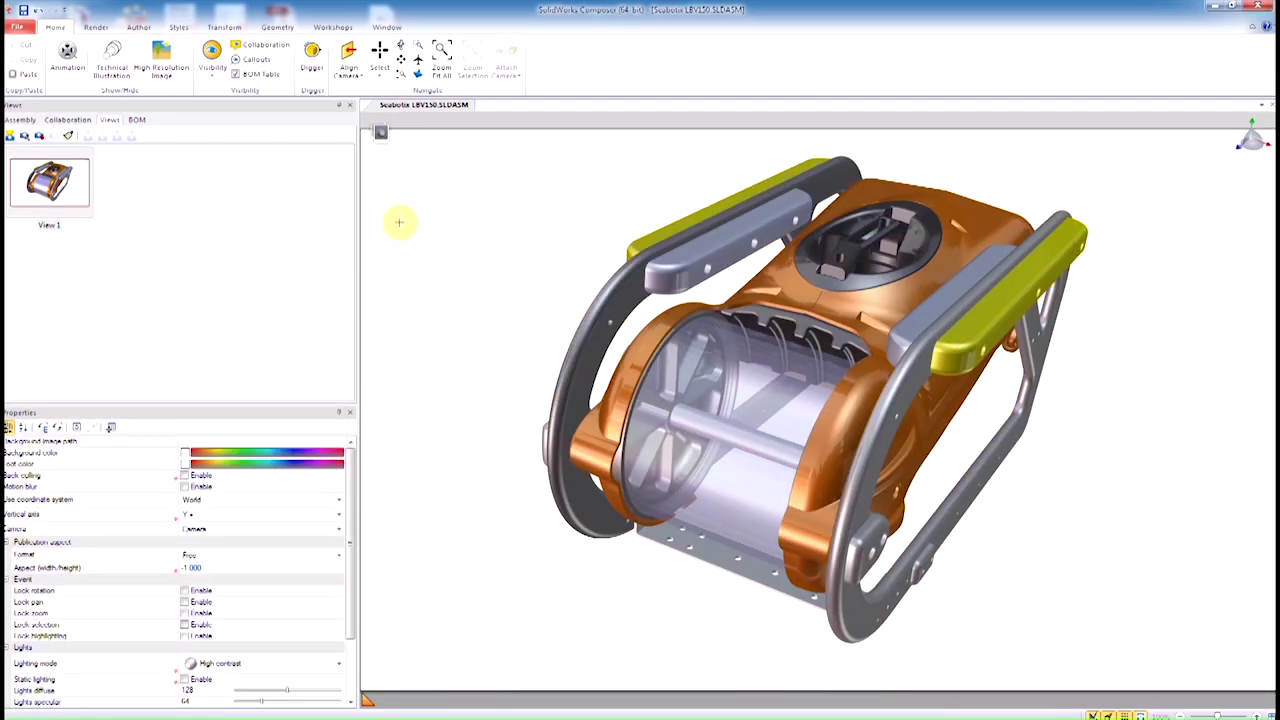
- Enable static lighting, per-pixel lighting, shadows and ambient occlusion for the scene
middle_click_drag(865, 310, 858, 307)
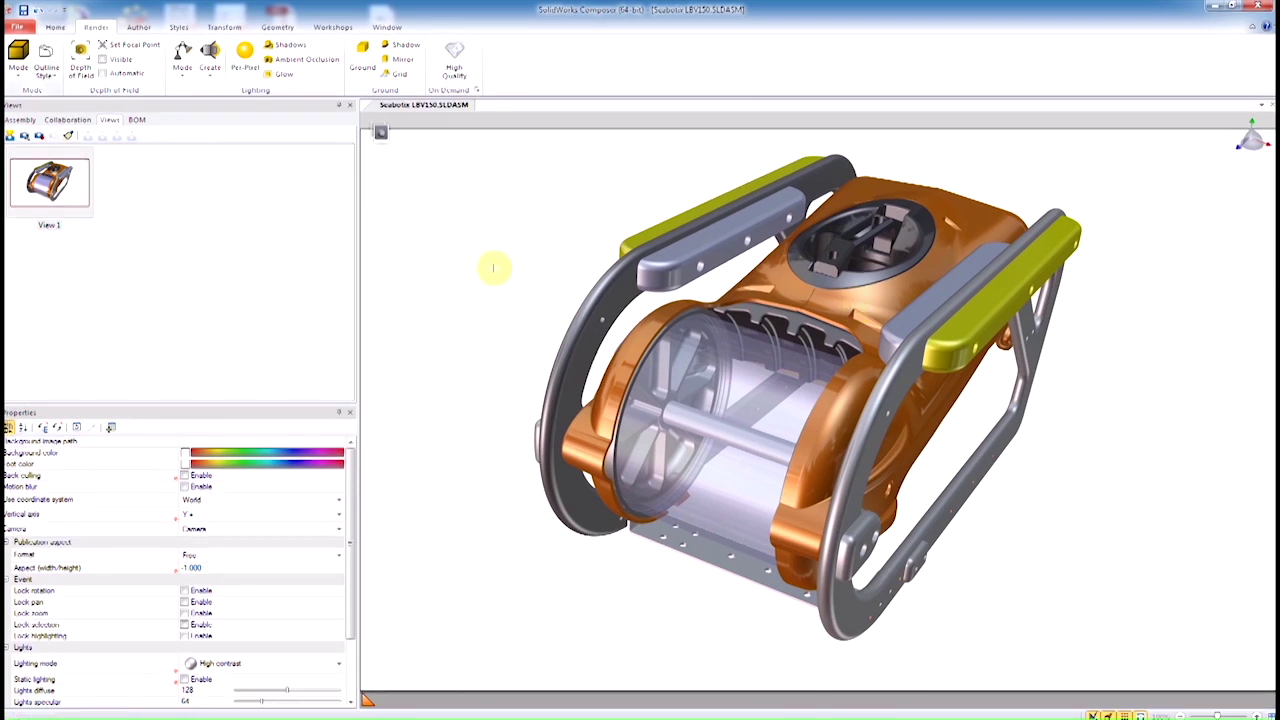
left_click_drag(350, 467, 332, 611)
left_click(185, 599)
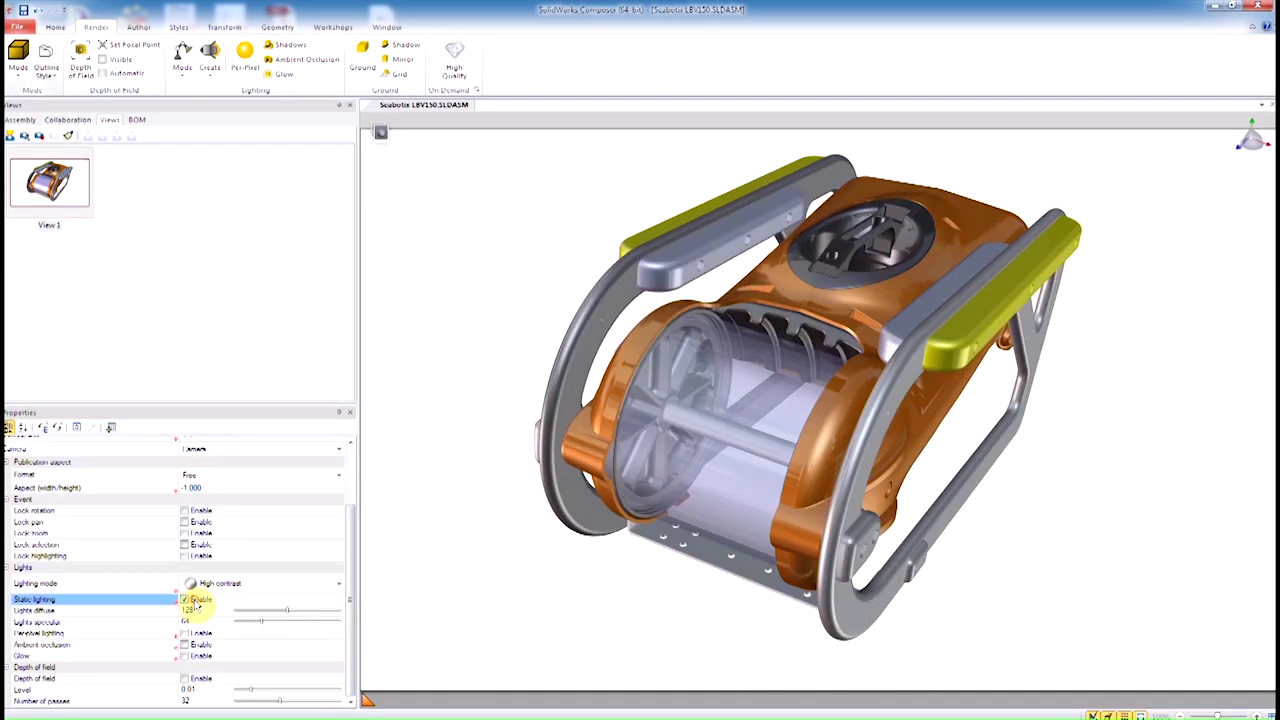
left_click(185, 633)
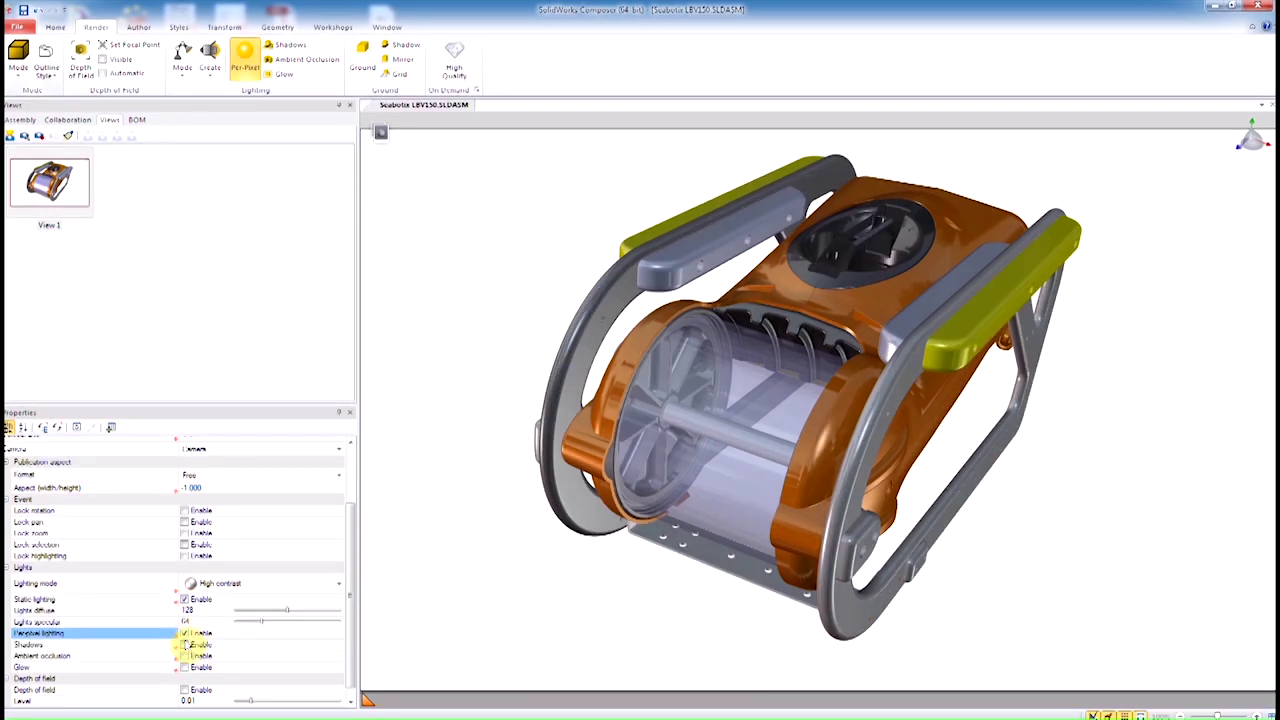
left_click(185, 645)
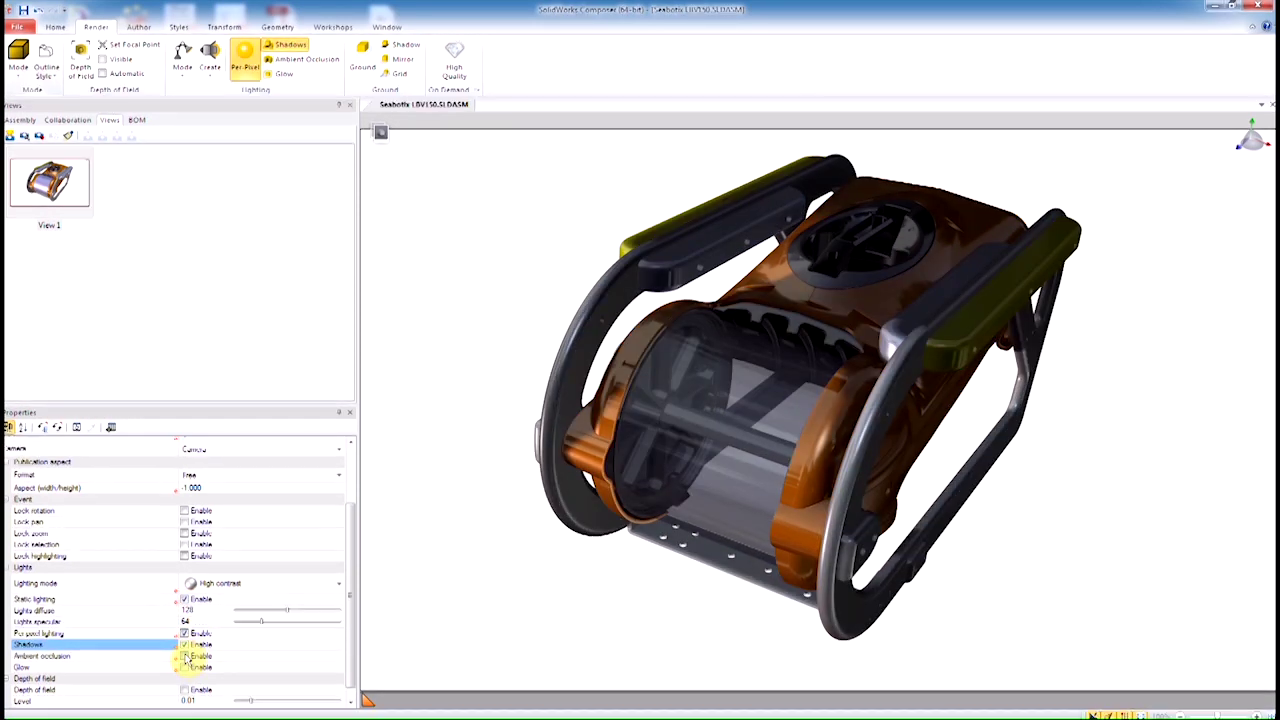
left_click(185, 656)
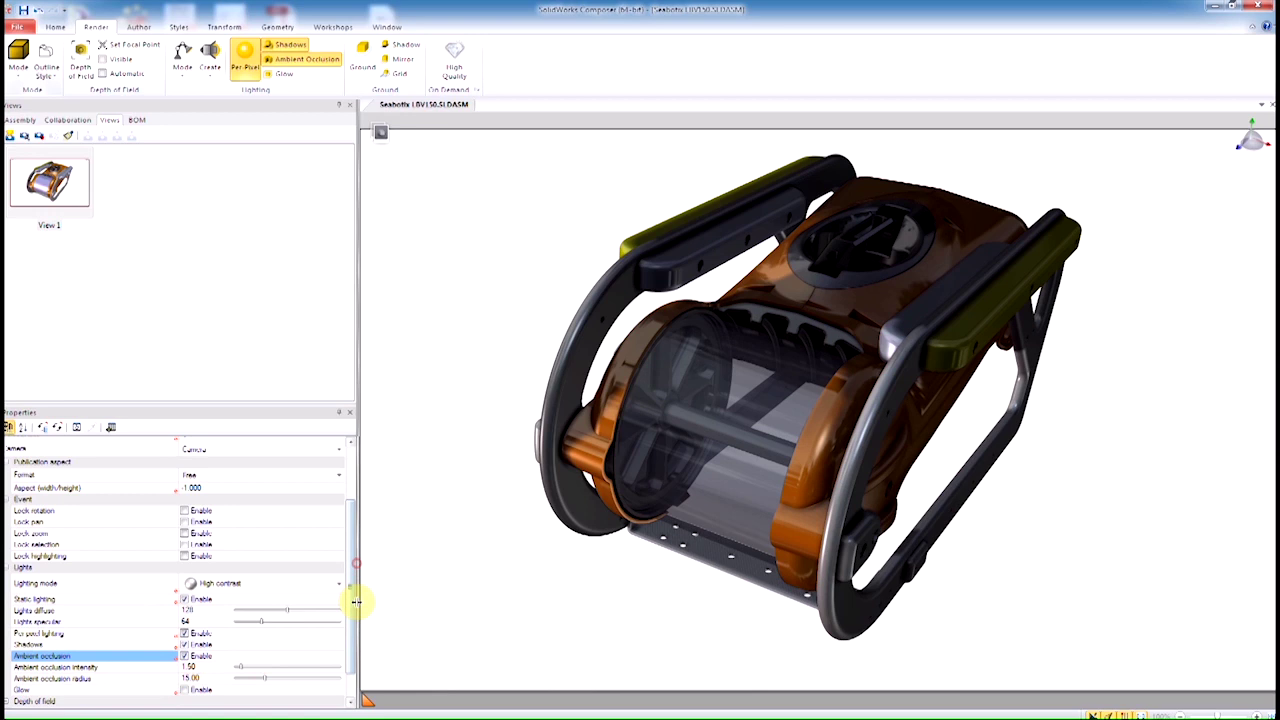
- Narrow the side panes, switch shadows off and orbit the vehicle to a slightly lower viewing angle
left_click_drag(354, 600, 334, 600)
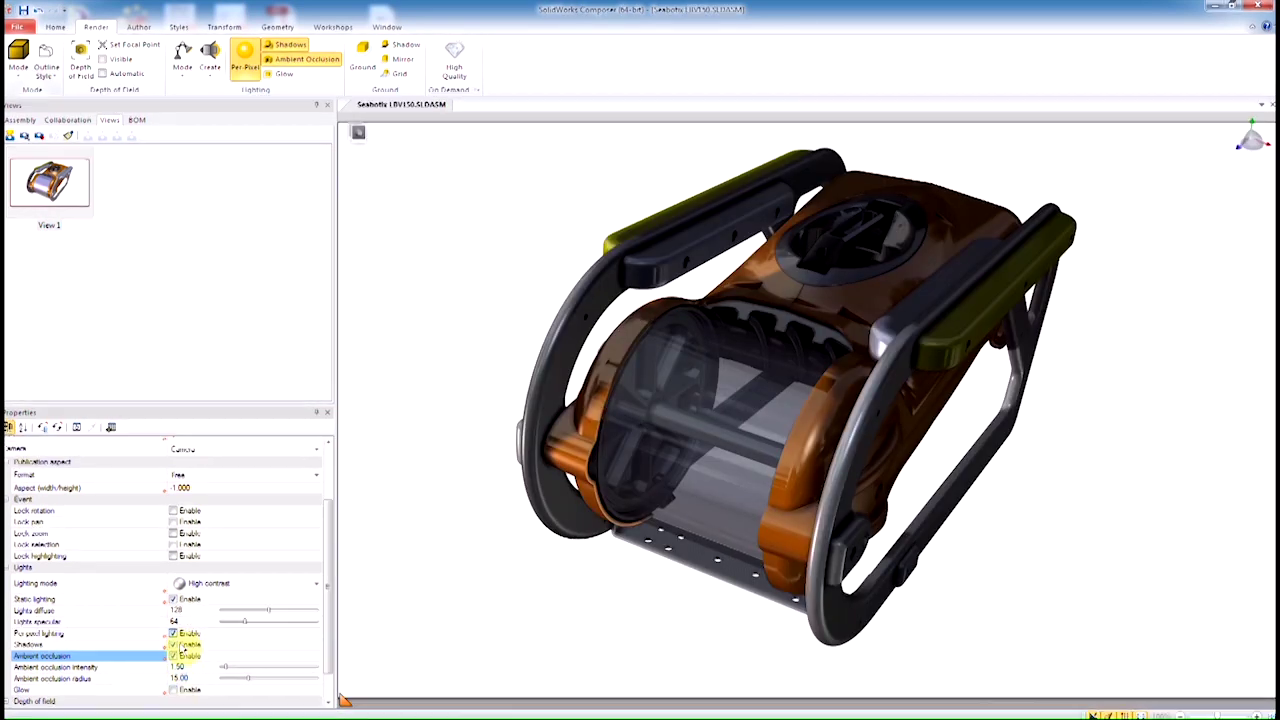
left_click(186, 645)
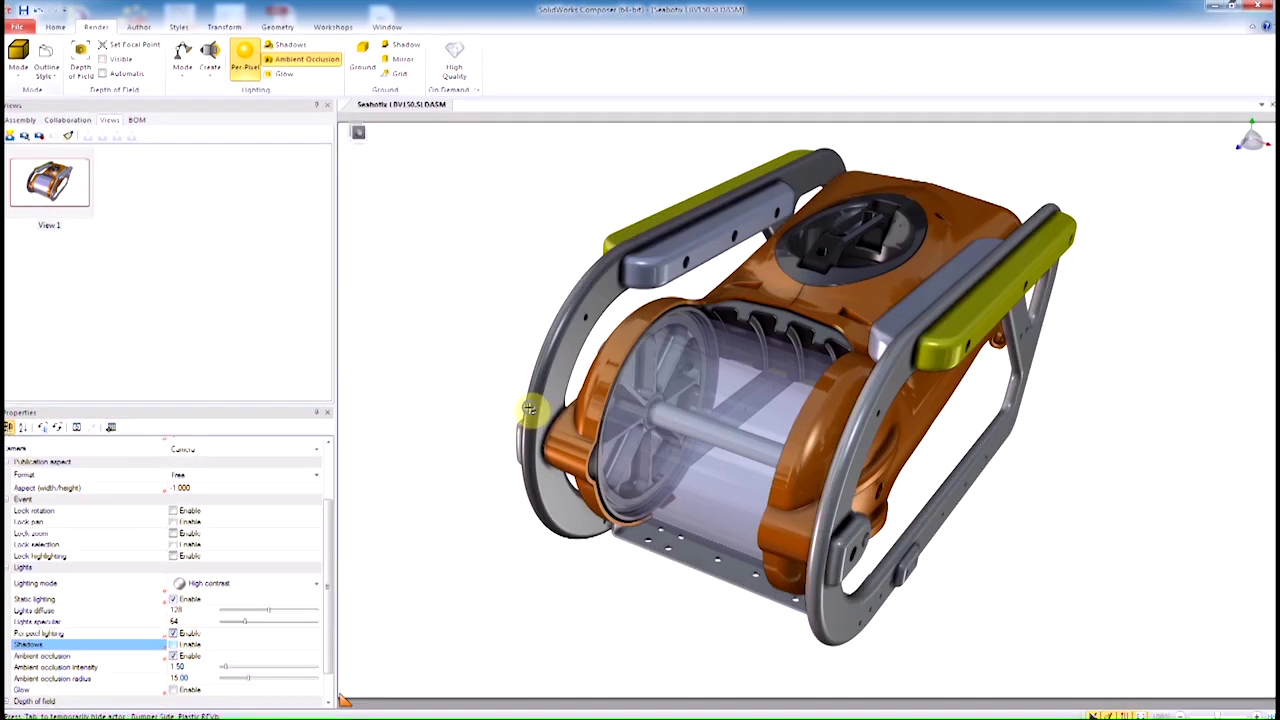
right_click_drag(531, 411, 520, 403)
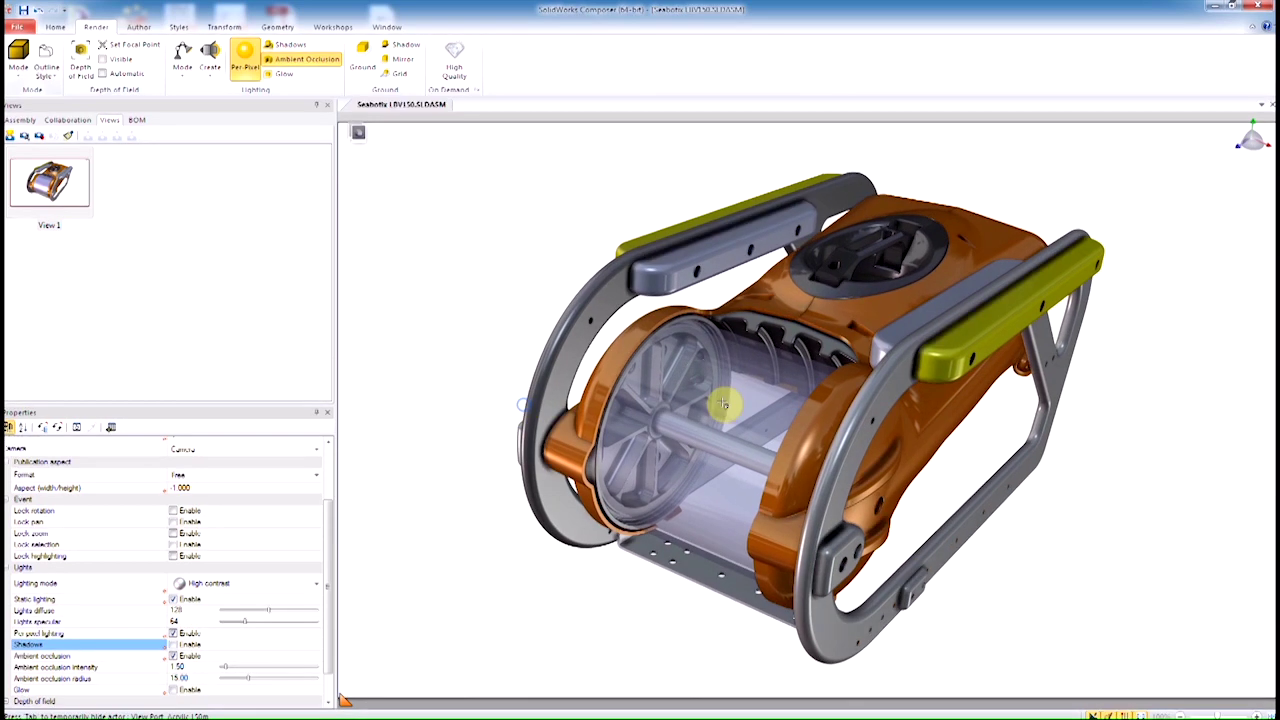
right_click_drag(723, 404, 720, 381)
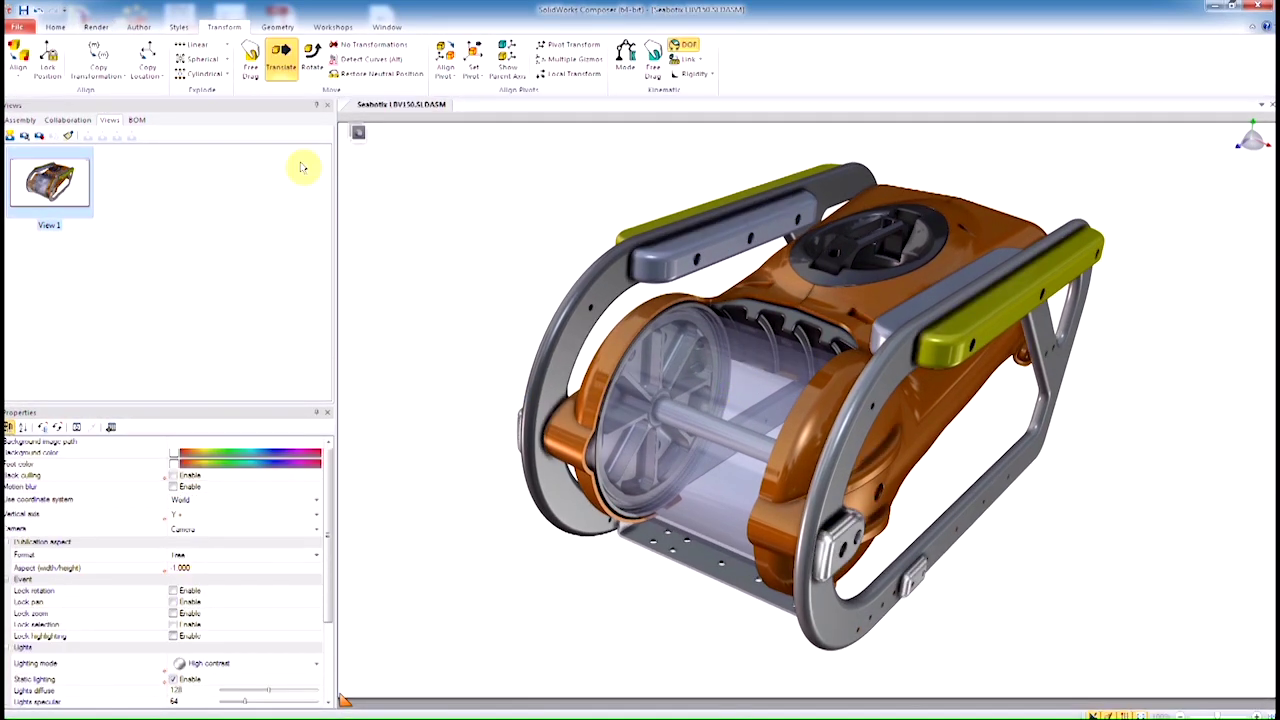
- With assembly selection mode on, translate the whole Bumper Right Side subassembly outward, clear of the vehicle body
left_click(20, 119)
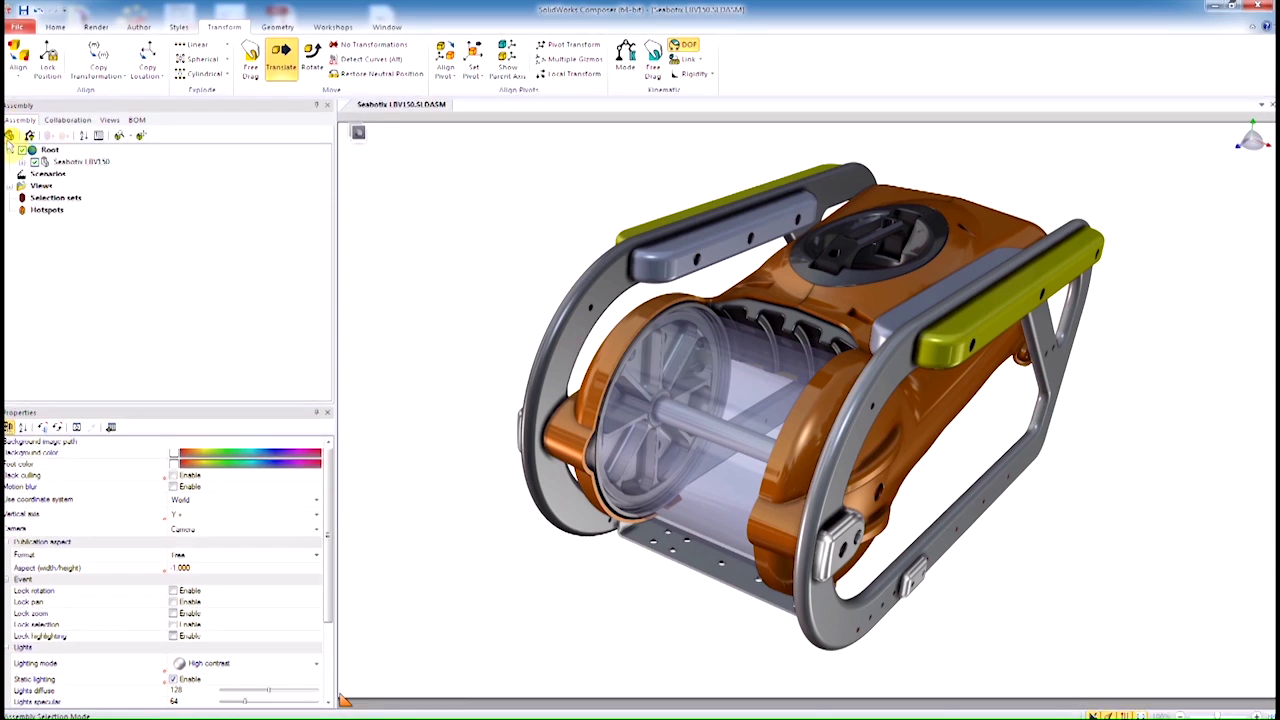
left_click(11, 137)
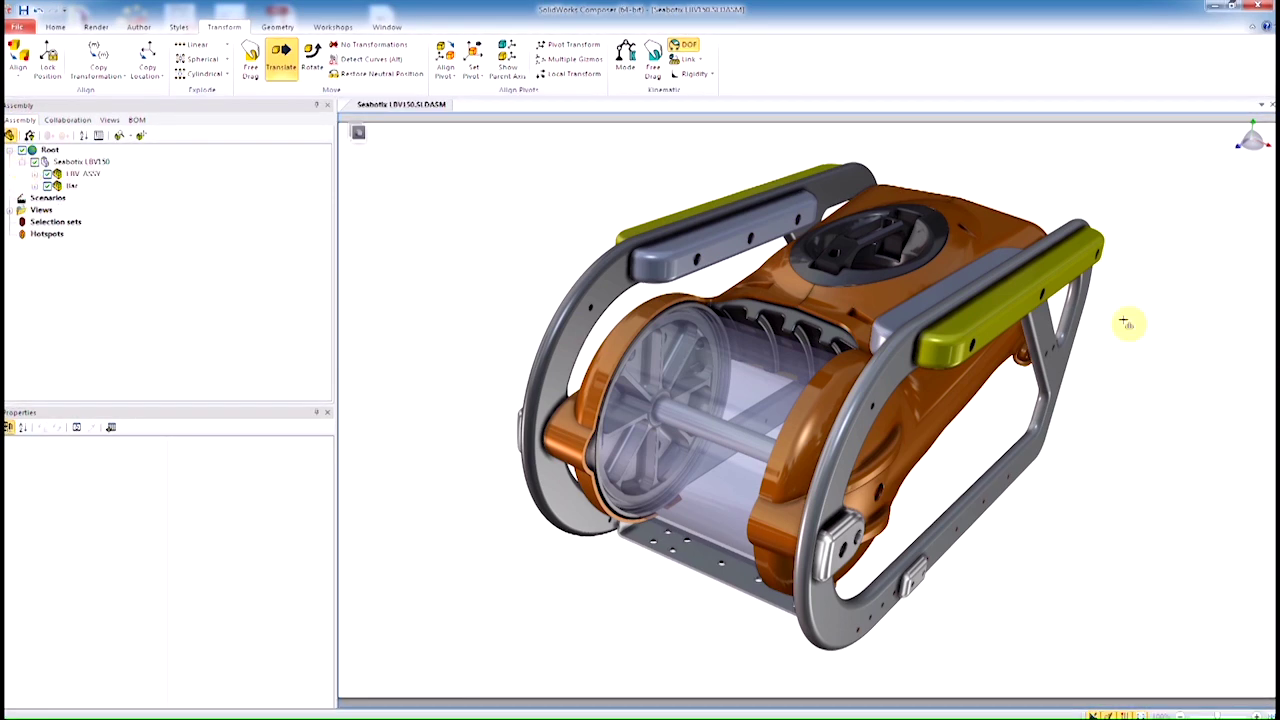
left_click(968, 343)
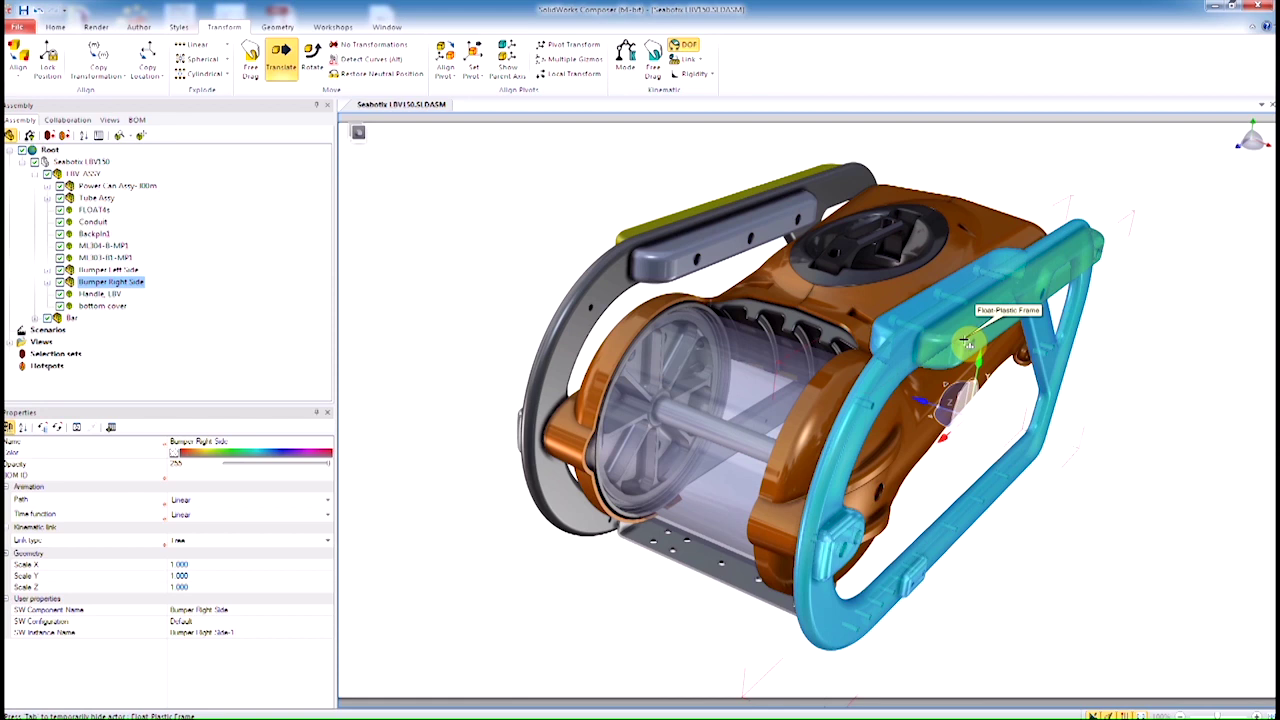
scroll(1046, 366, "down", 3)
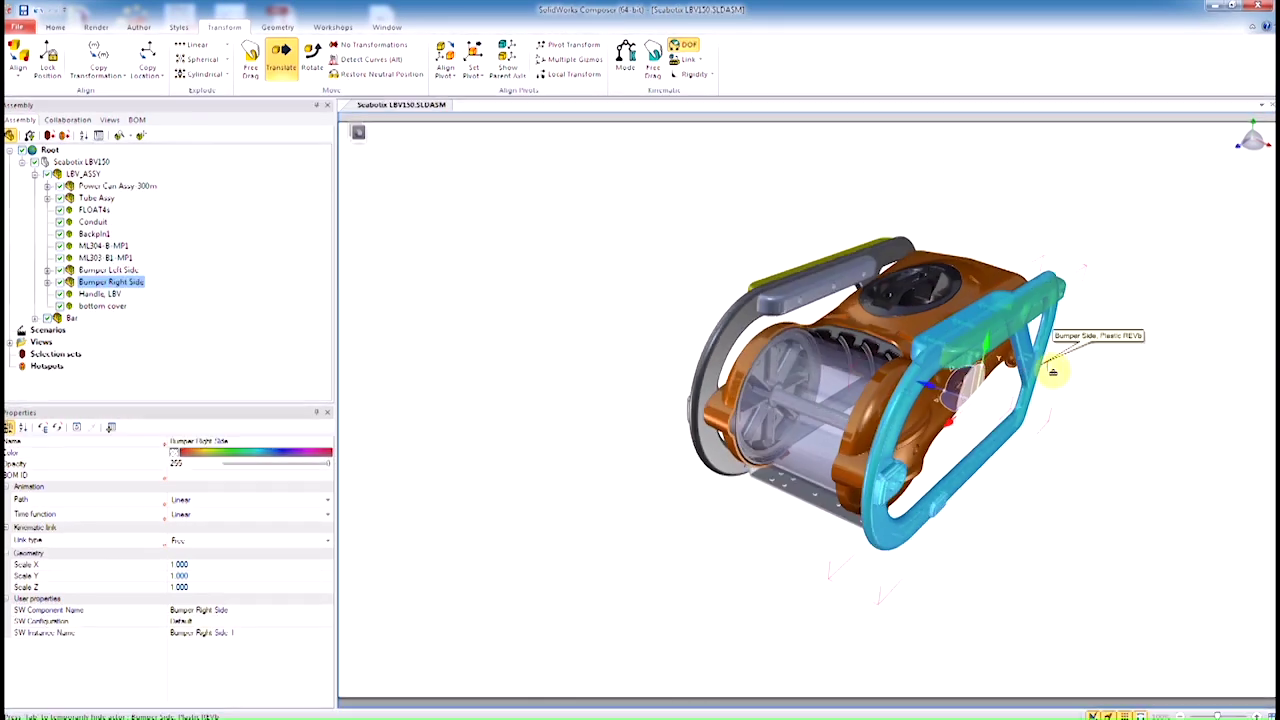
right_click_drag(1053, 371, 832, 328)
left_click_drag(720, 342, 932, 374)
mouse_move(864, 350)
left_mouse_down()
mouse_move(834, 349)
mouse_move(857, 354)
mouse_move(794, 309)
mouse_move(777, 330)
mouse_move(862, 335)
left_mouse_up()
left_click(886, 223)
left_click(856, 363)
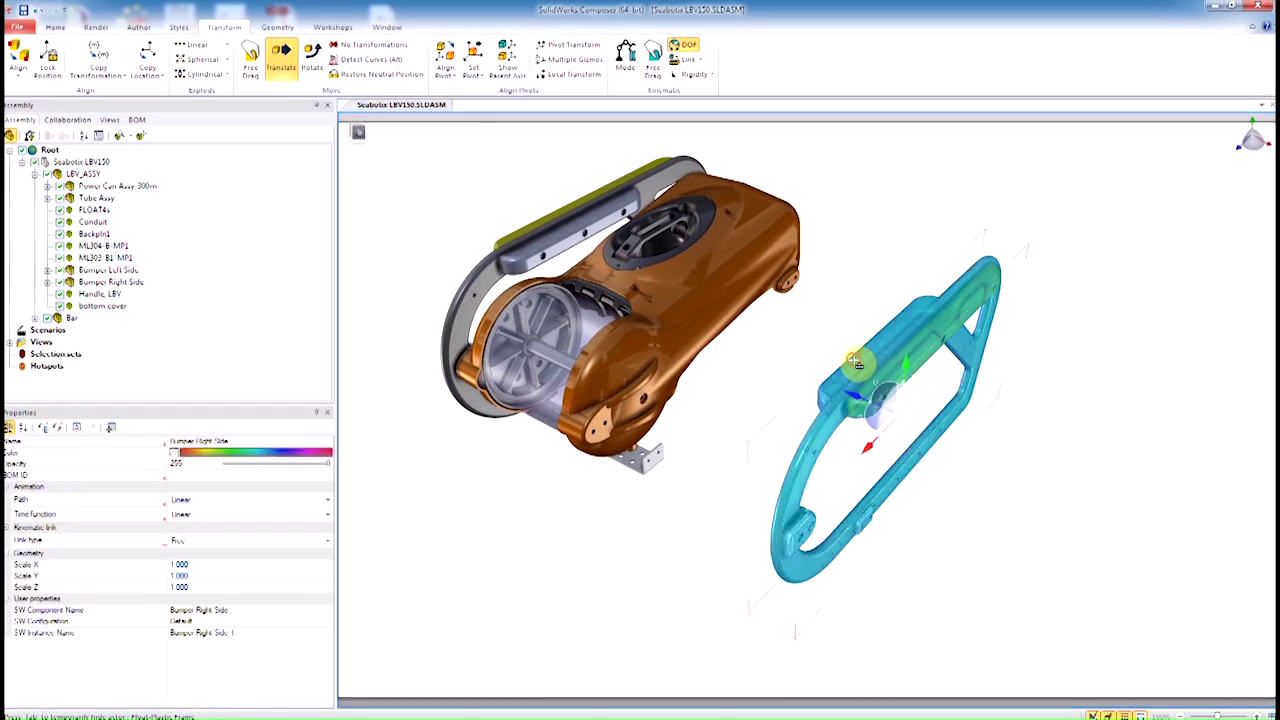
- Turn off assembly selection mode and explode the right bumper's floats, the gray one inward and the yellow one outward
left_click(9, 134)
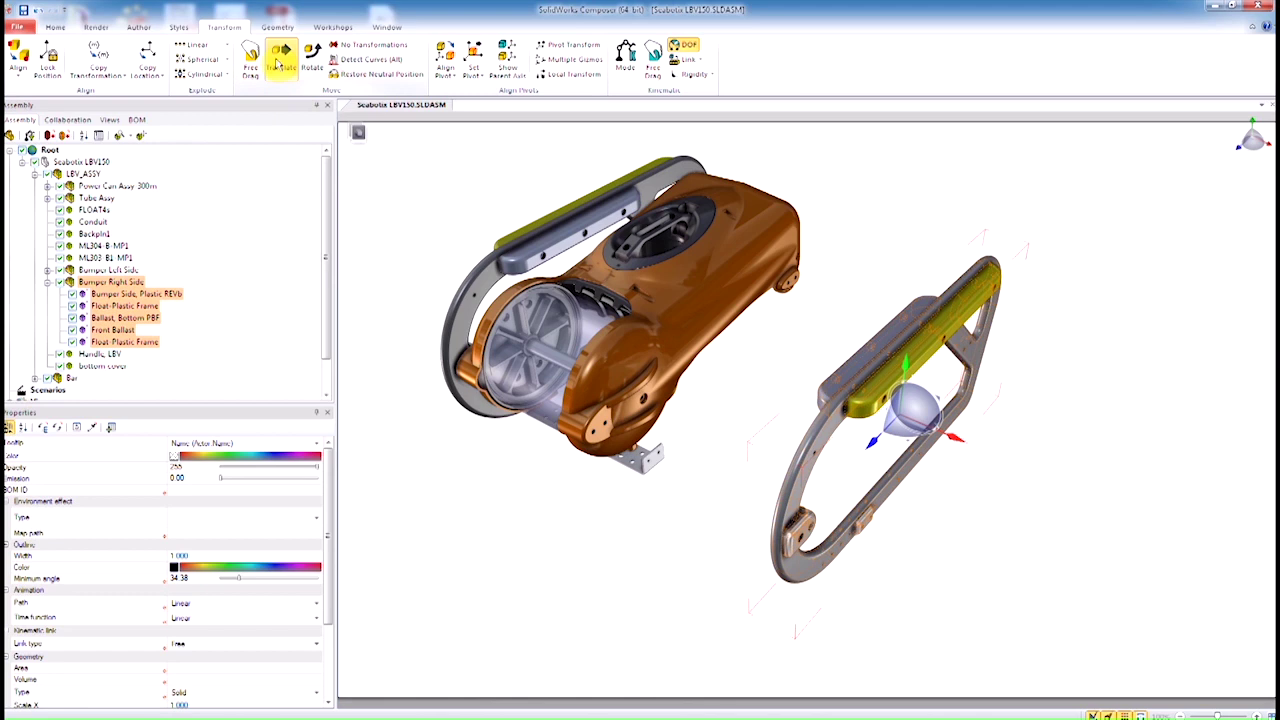
left_click(909, 211)
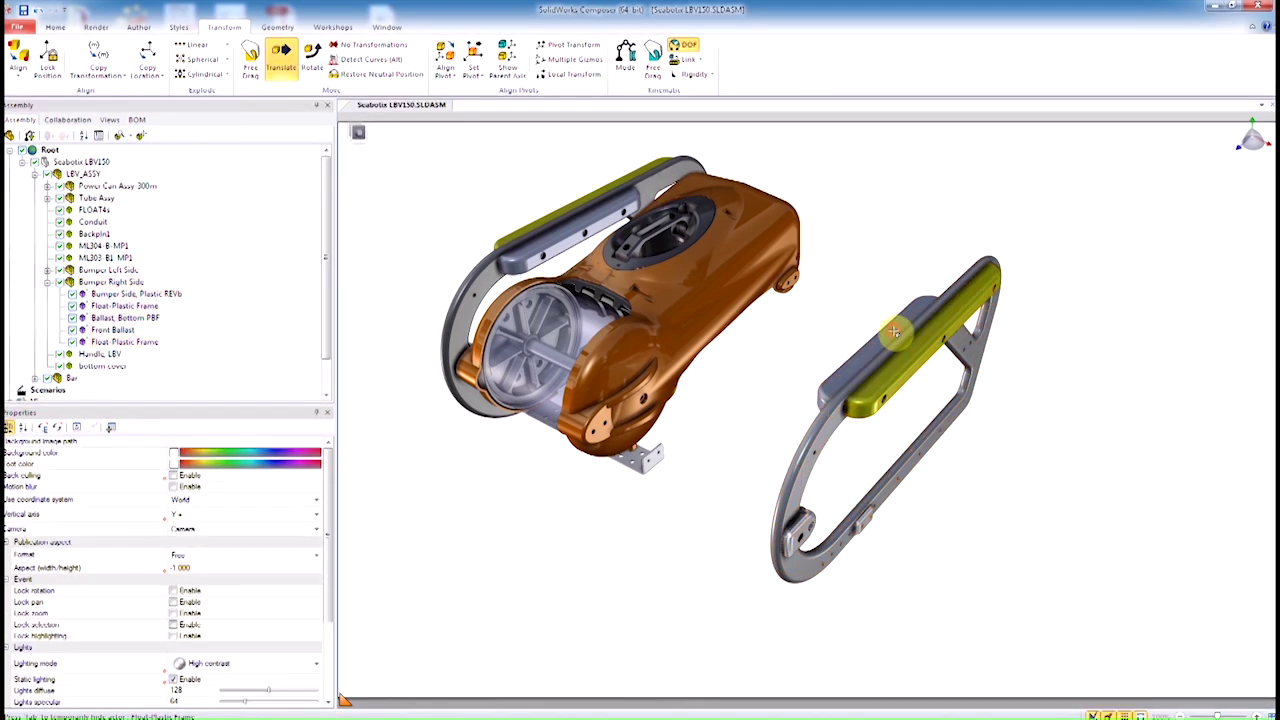
left_click(893, 332)
left_click_drag(820, 330, 760, 328)
left_click(940, 343)
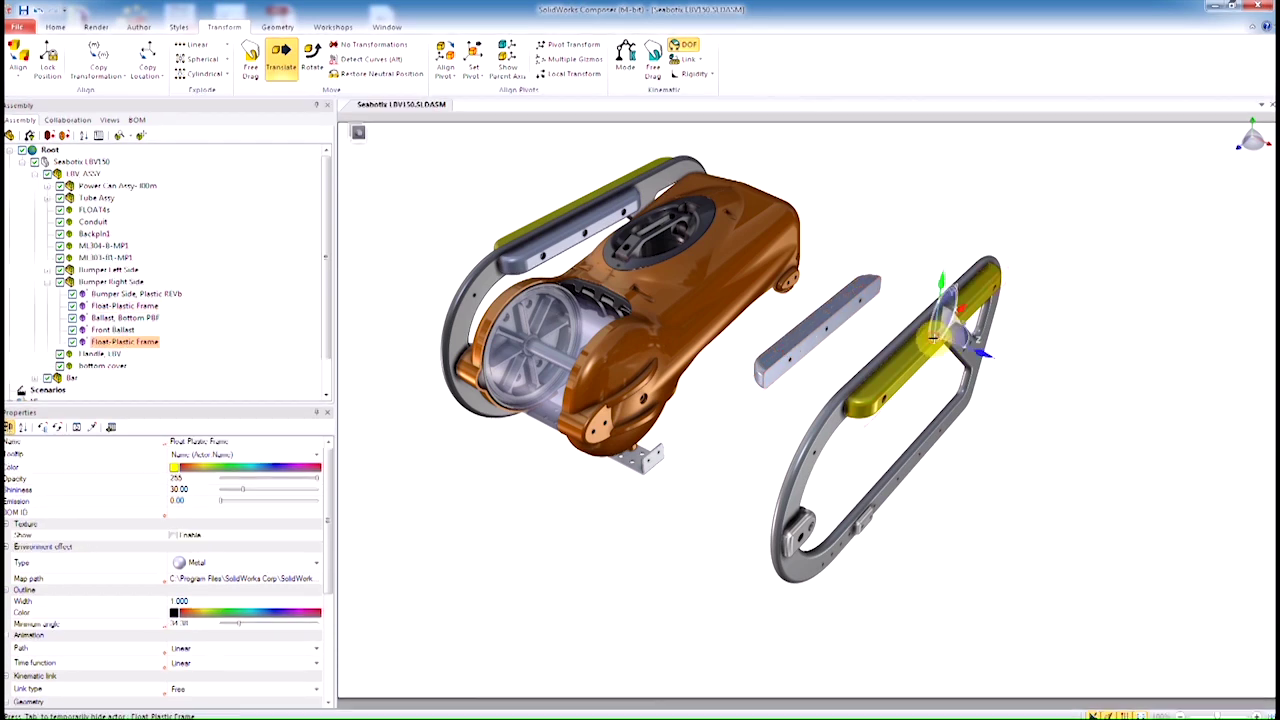
left_click_drag(998, 355, 1113, 396)
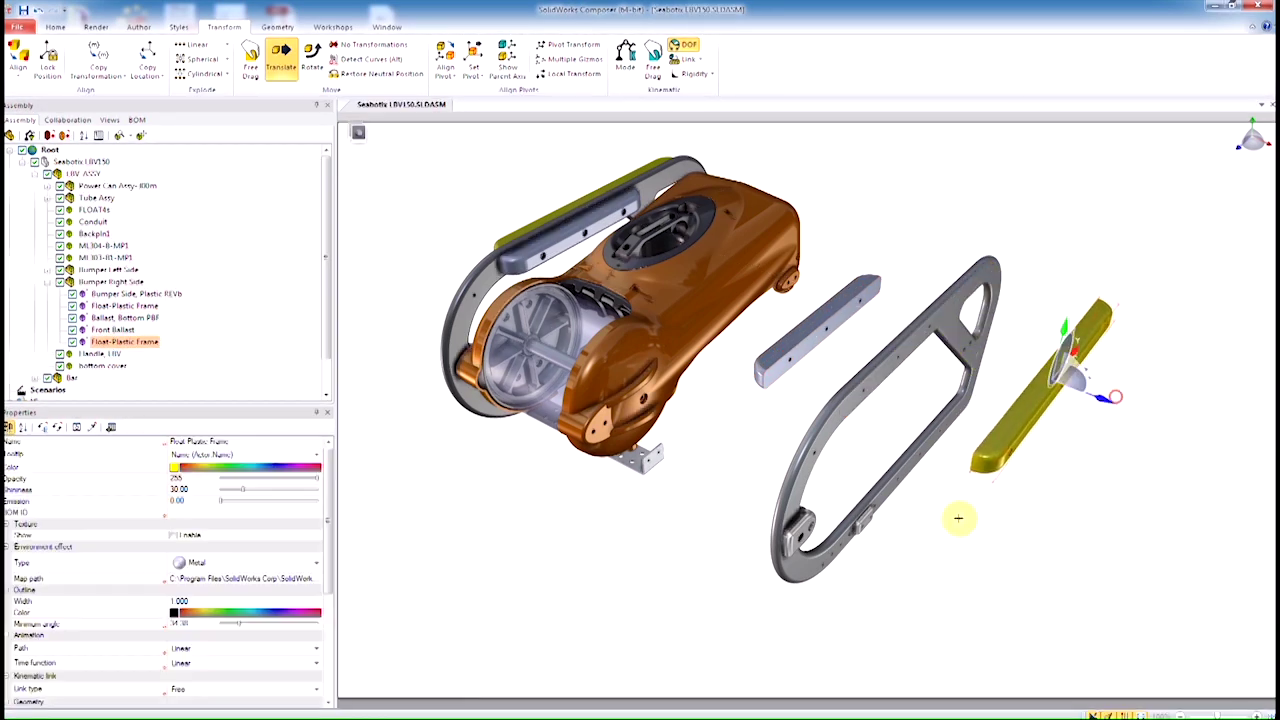
- Translate the small bottom ballast outward from the lower edge of the right bumper frame
left_click(866, 522)
left_click_drag(912, 540, 1043, 593)
left_click(875, 613)
- Copy the bottom ballast's transformation to the Front Ballast so it shifts outward by the same offset
left_click(800, 527)
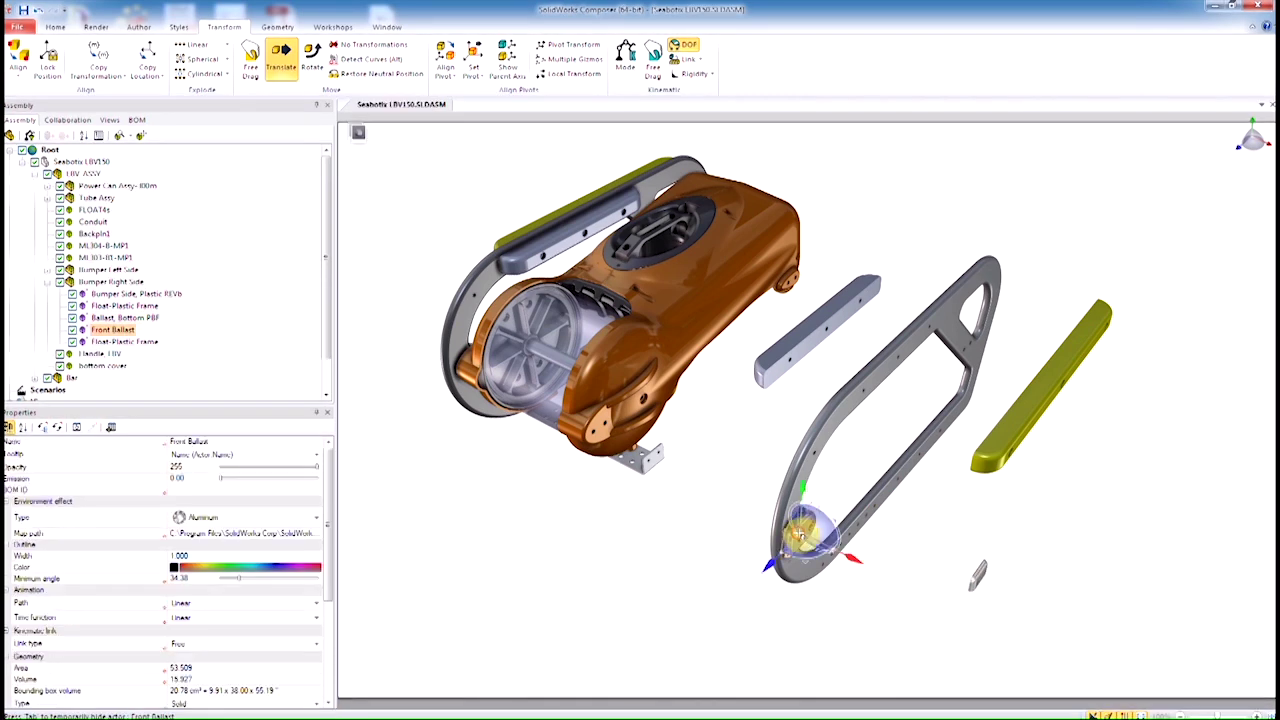
left_click(98, 60)
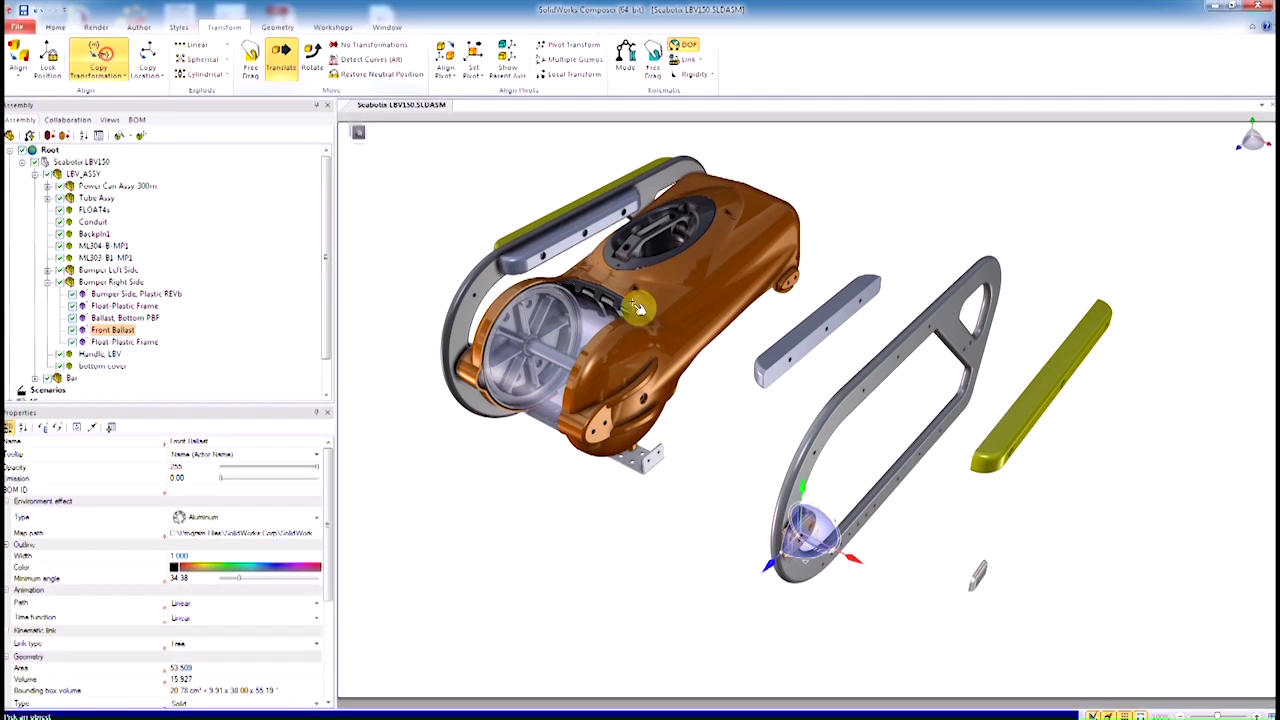
left_click(985, 580)
left_click(1228, 486)
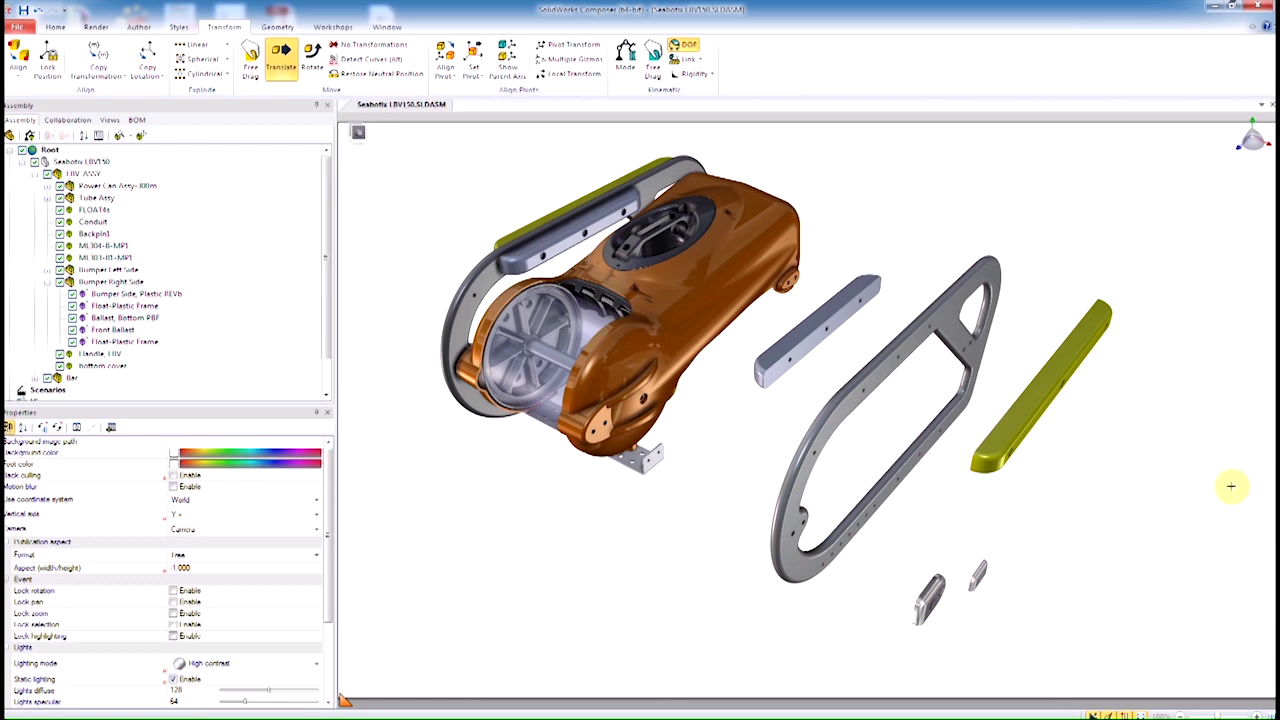
- Store the exploded state as a new view and switch the render mode to Custom
left_click(110, 120)
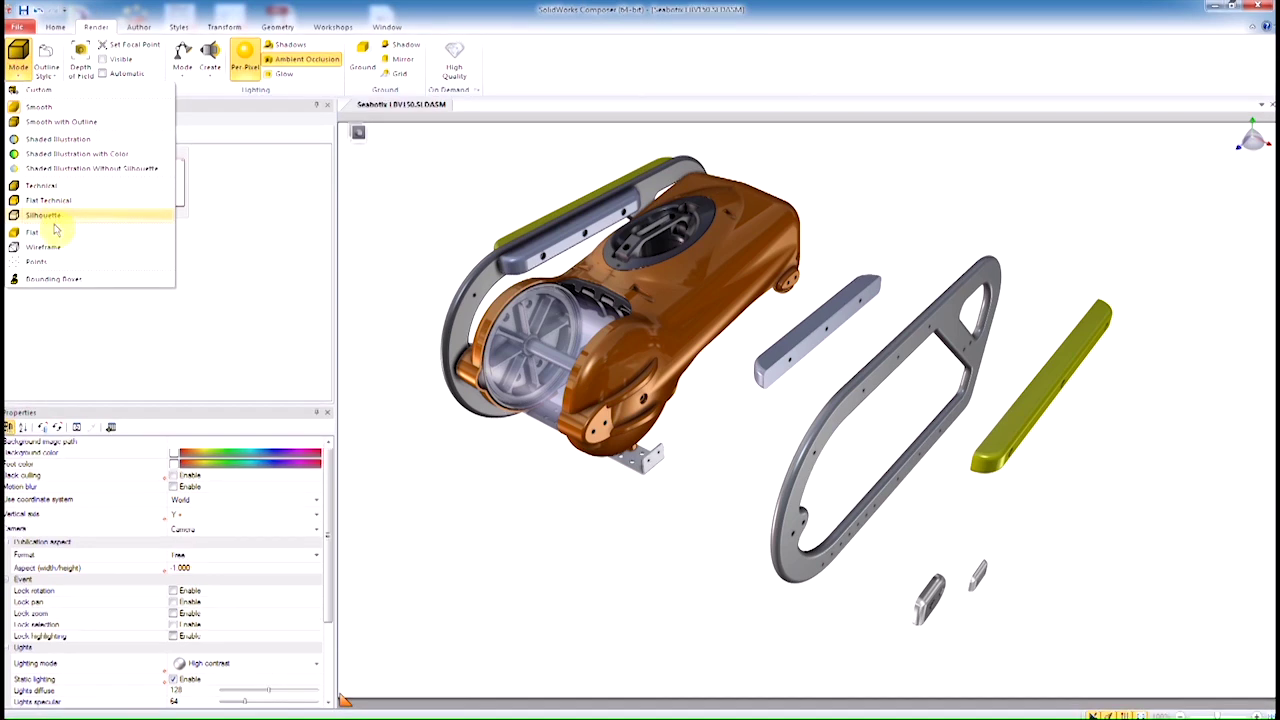
left_click(36, 89)
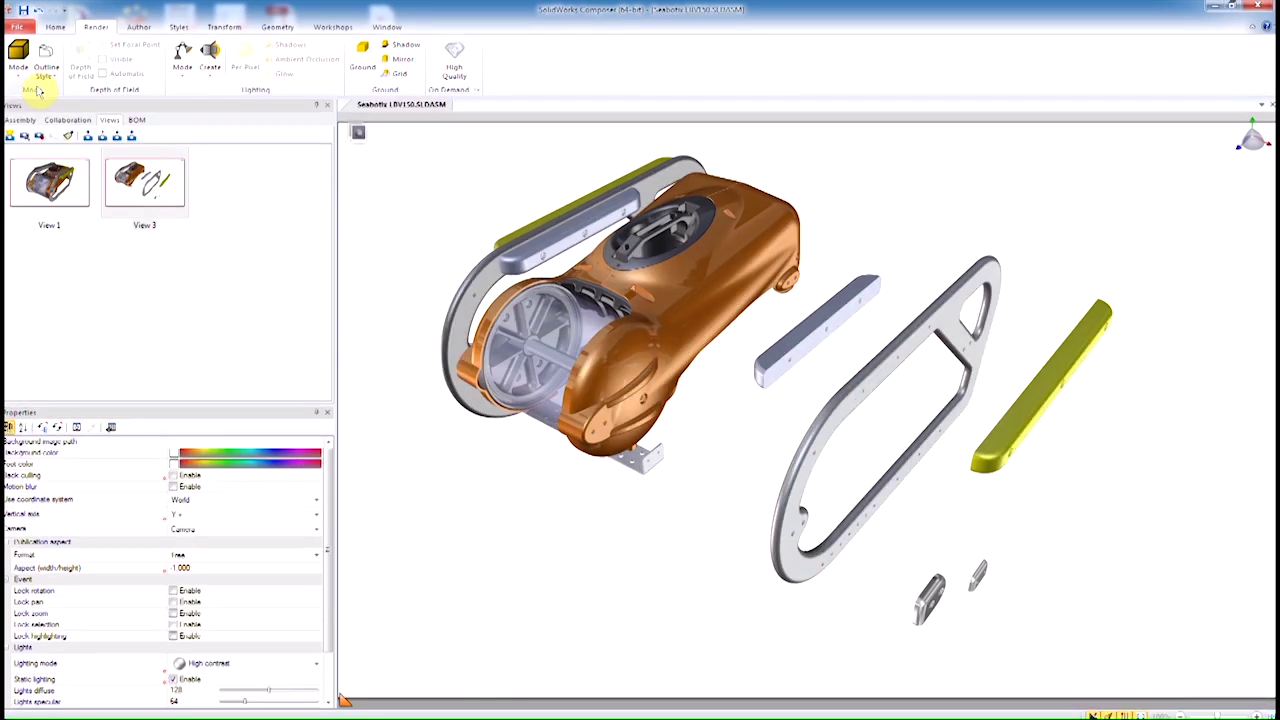
- Select the whole exploded model and set its custom rendering to Flat technical
left_click_drag(395, 160, 1249, 628)
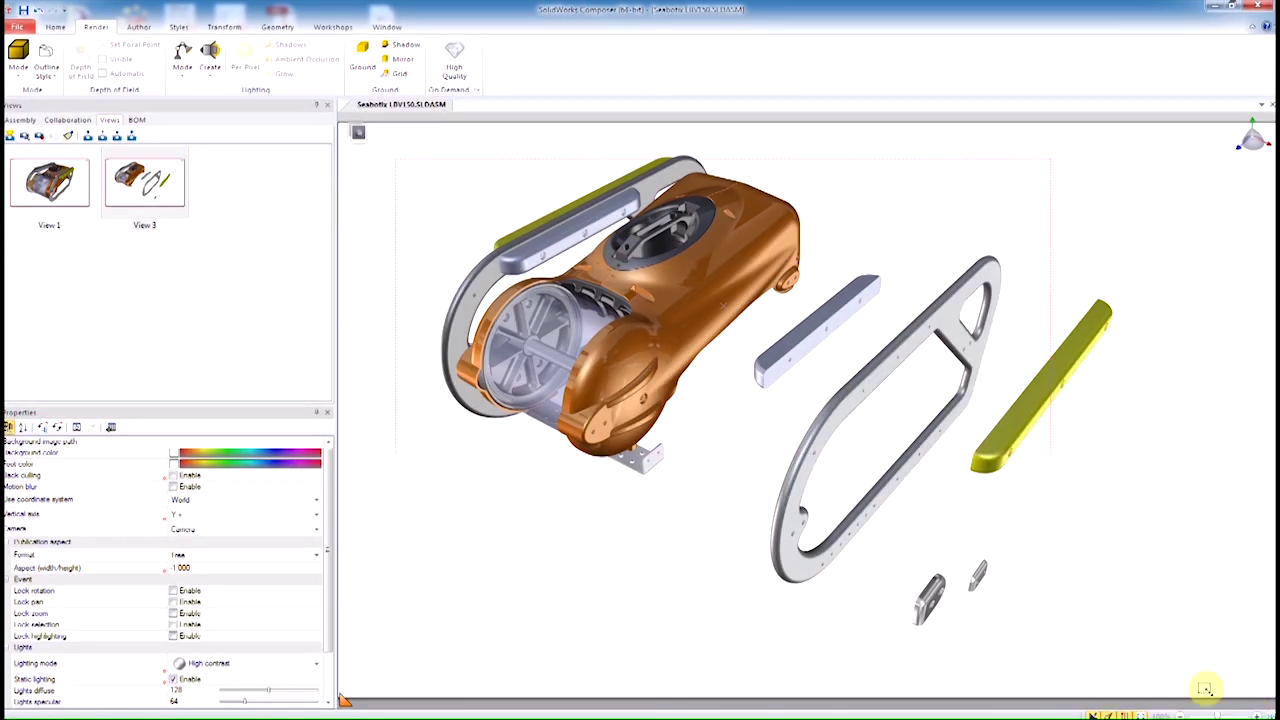
left_click_drag(1205, 688, 980, 640)
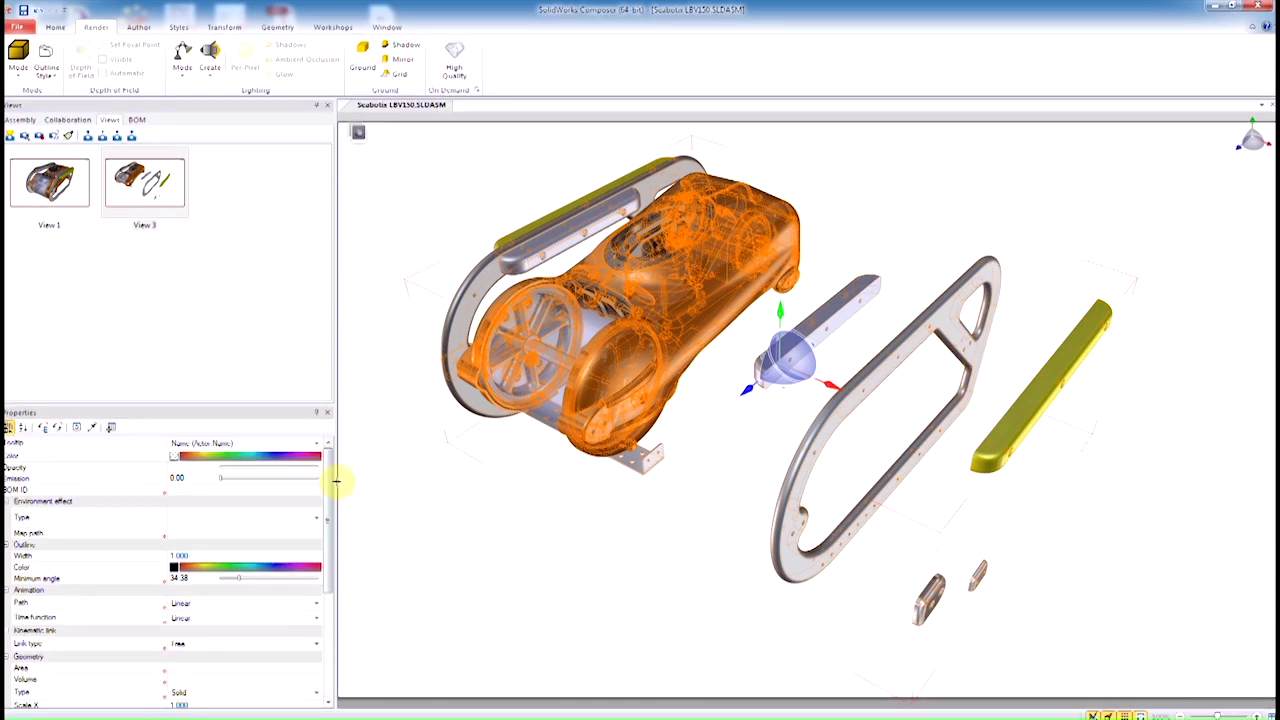
left_click_drag(330, 488, 332, 605)
left_click(263, 588)
left_click(263, 588)
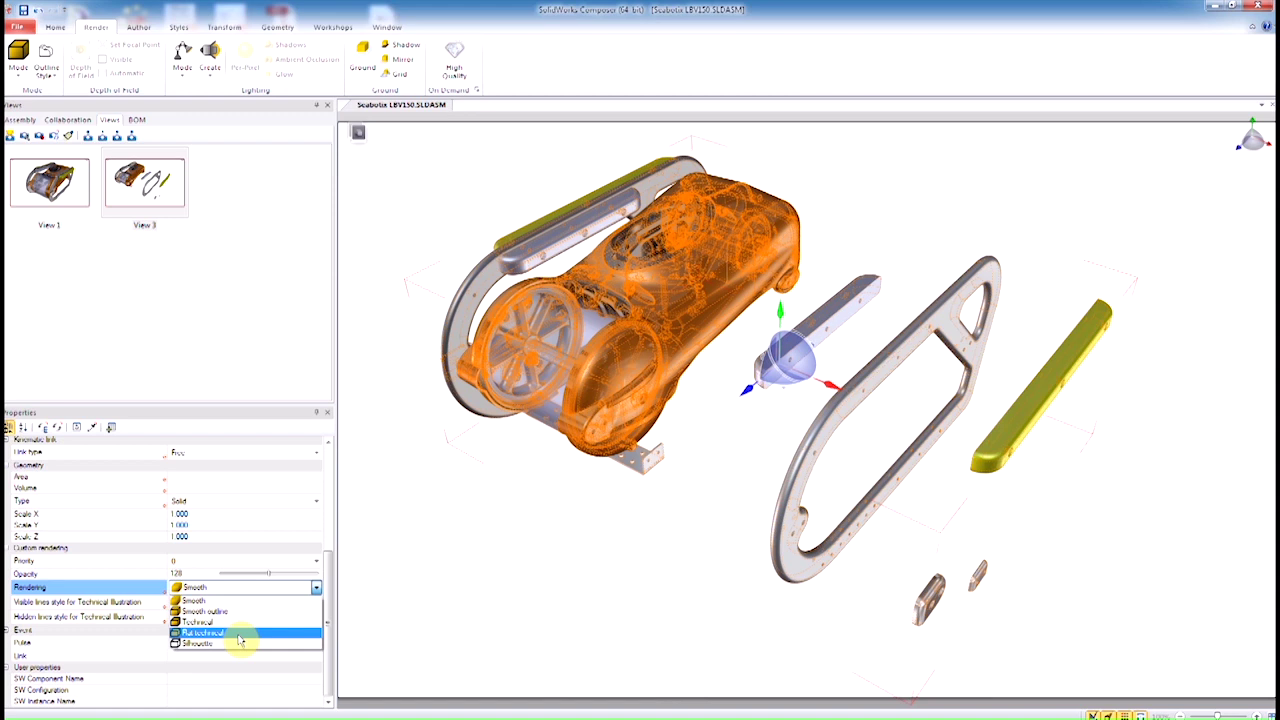
left_click(240, 633)
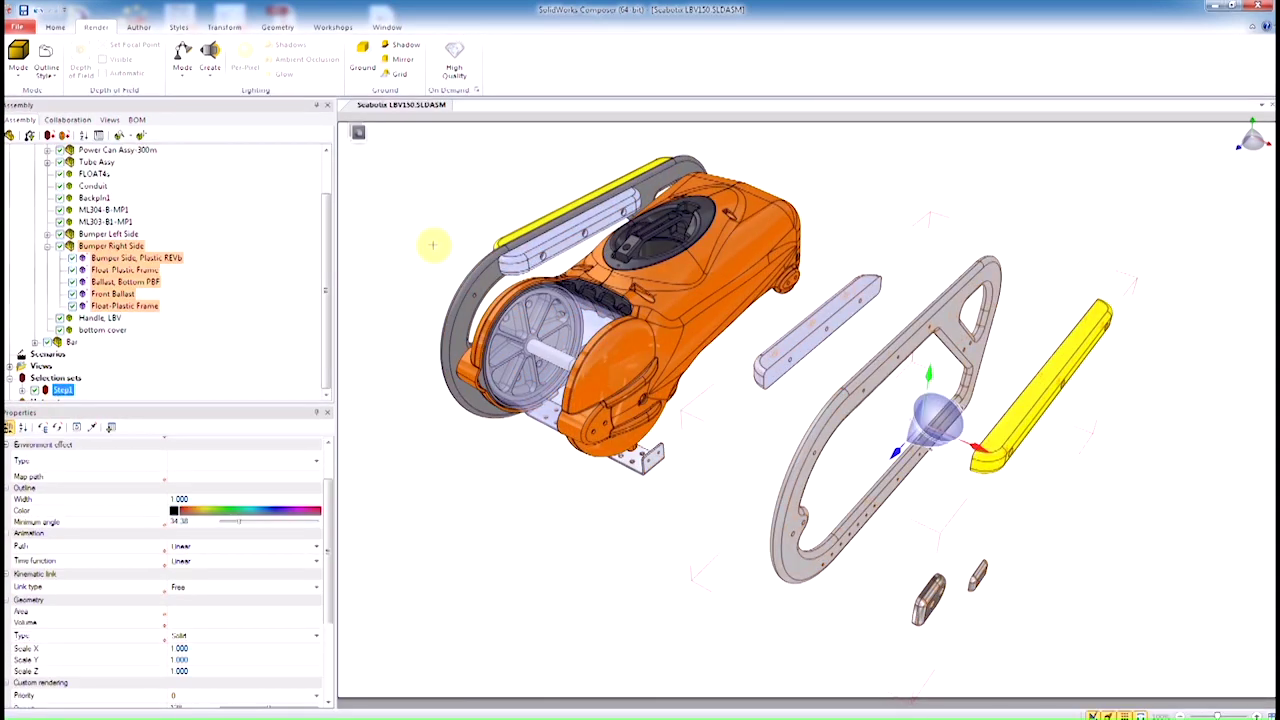
- Invert the selection of the Step1 right bumper parts and set the rendering of all other parts to Silhouette
right_click(428, 218)
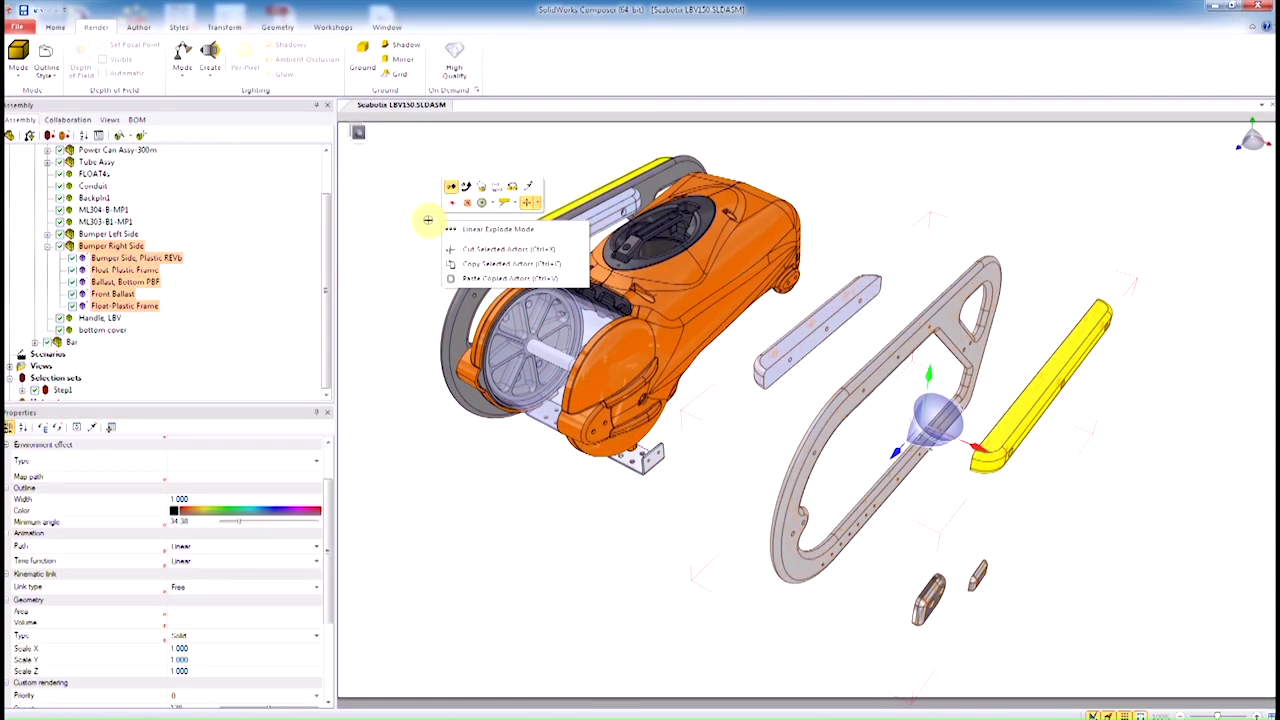
left_click(533, 203)
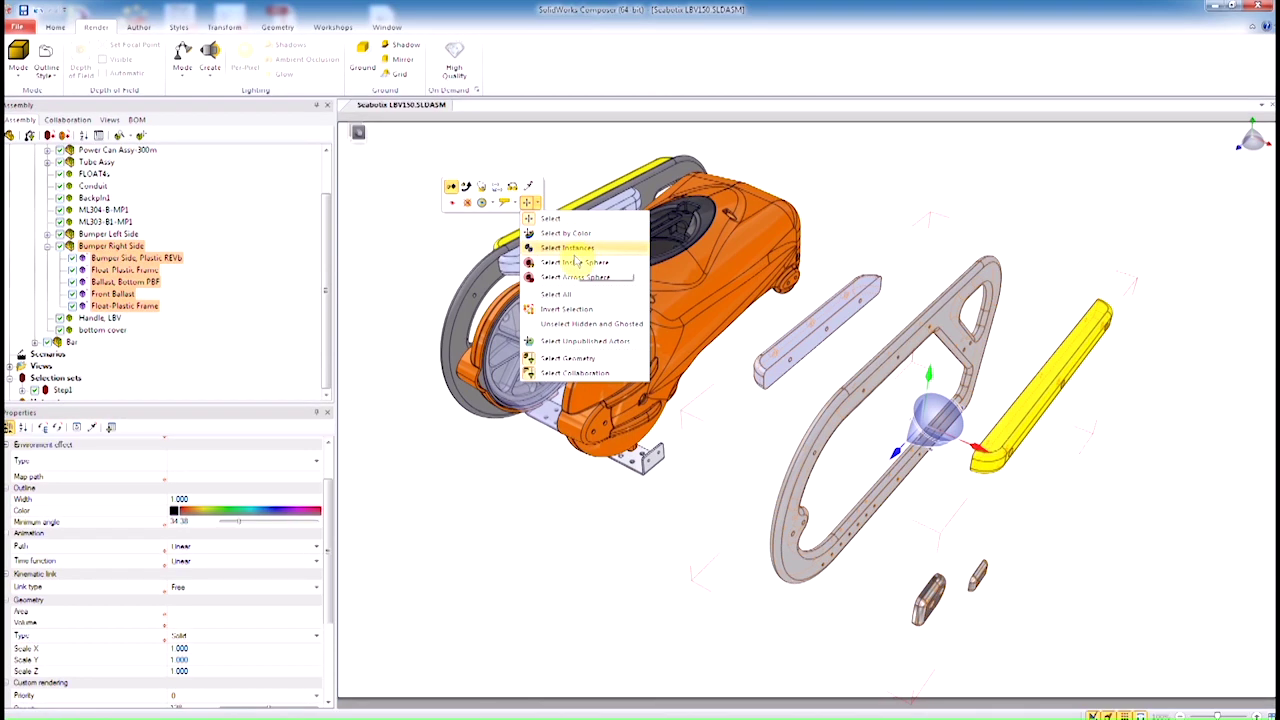
left_click(563, 308)
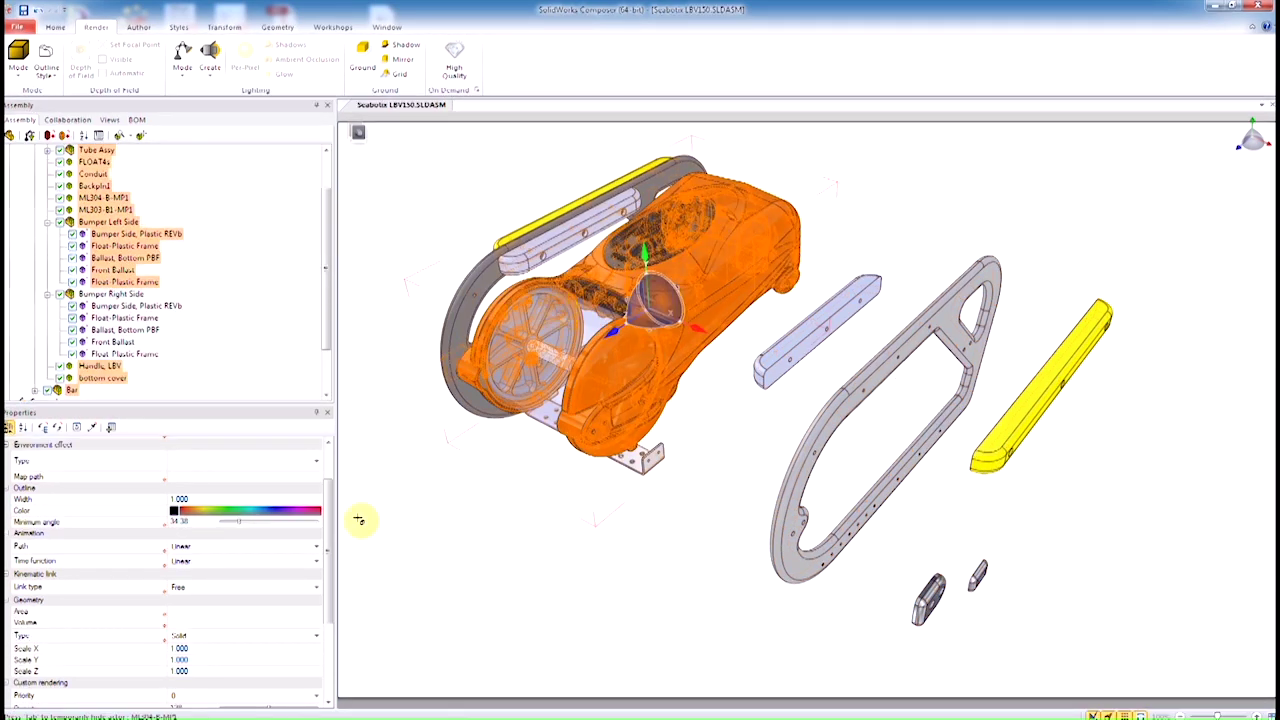
left_click_drag(331, 569, 336, 678)
left_click(278, 587)
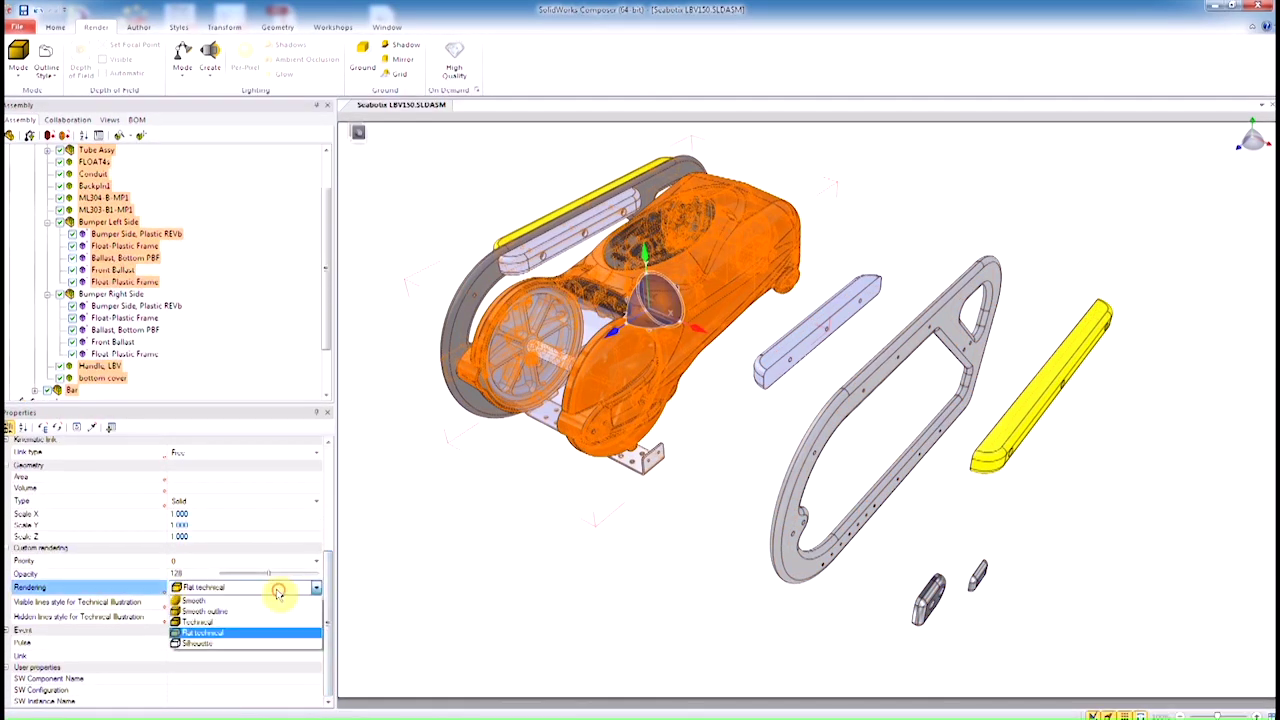
left_click(251, 640)
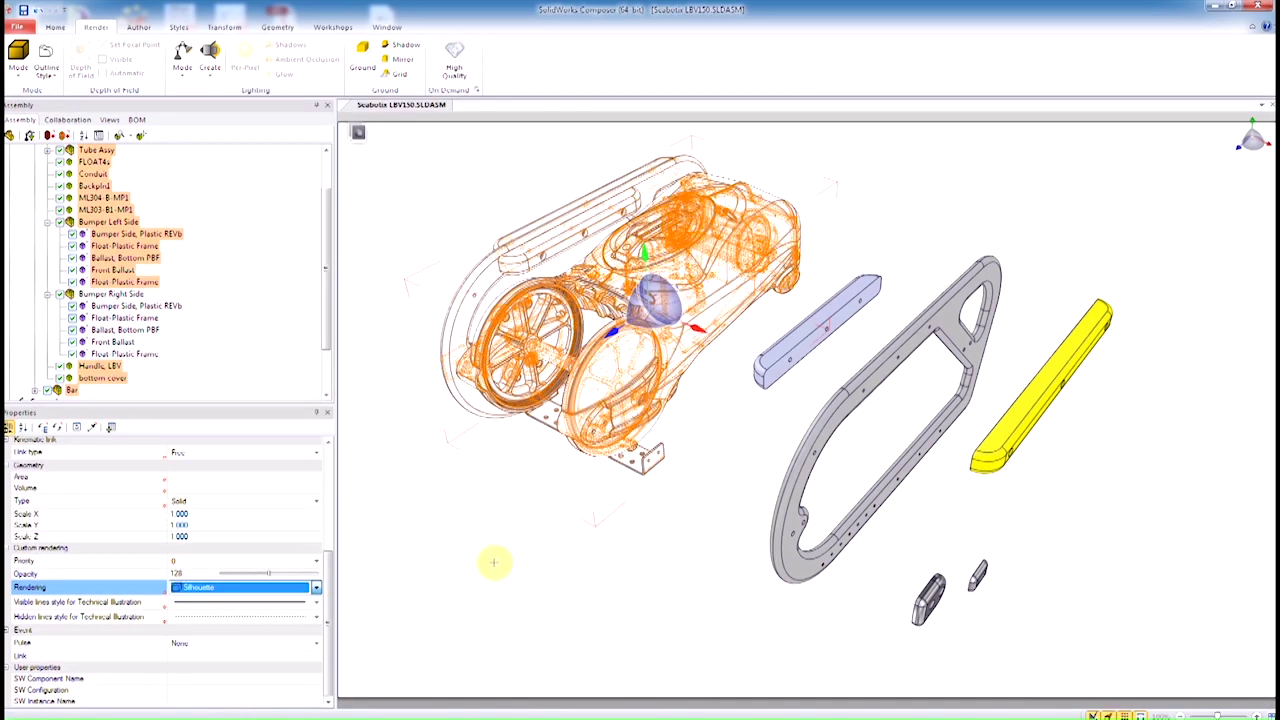
left_click(494, 560)
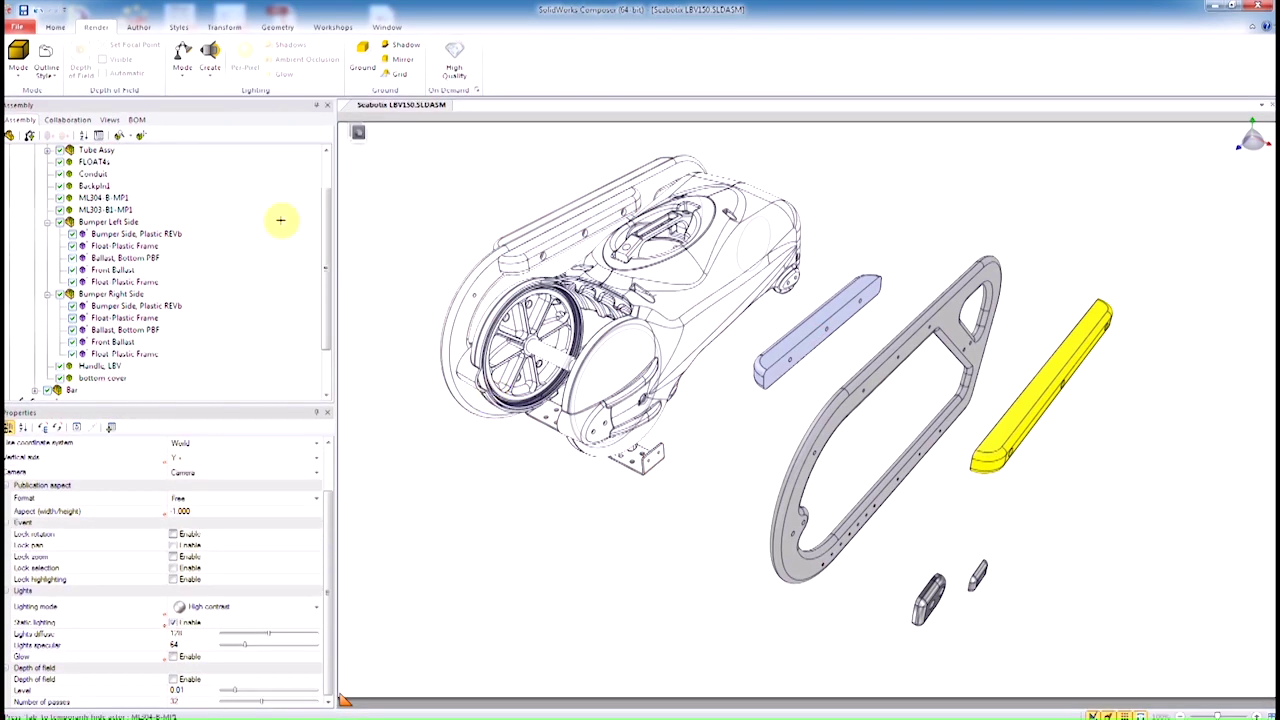
- Rename the two saved views Overview and Step01, and add a camera-only view of the current viewpoint
left_click(109, 119)
left_click(50, 224)
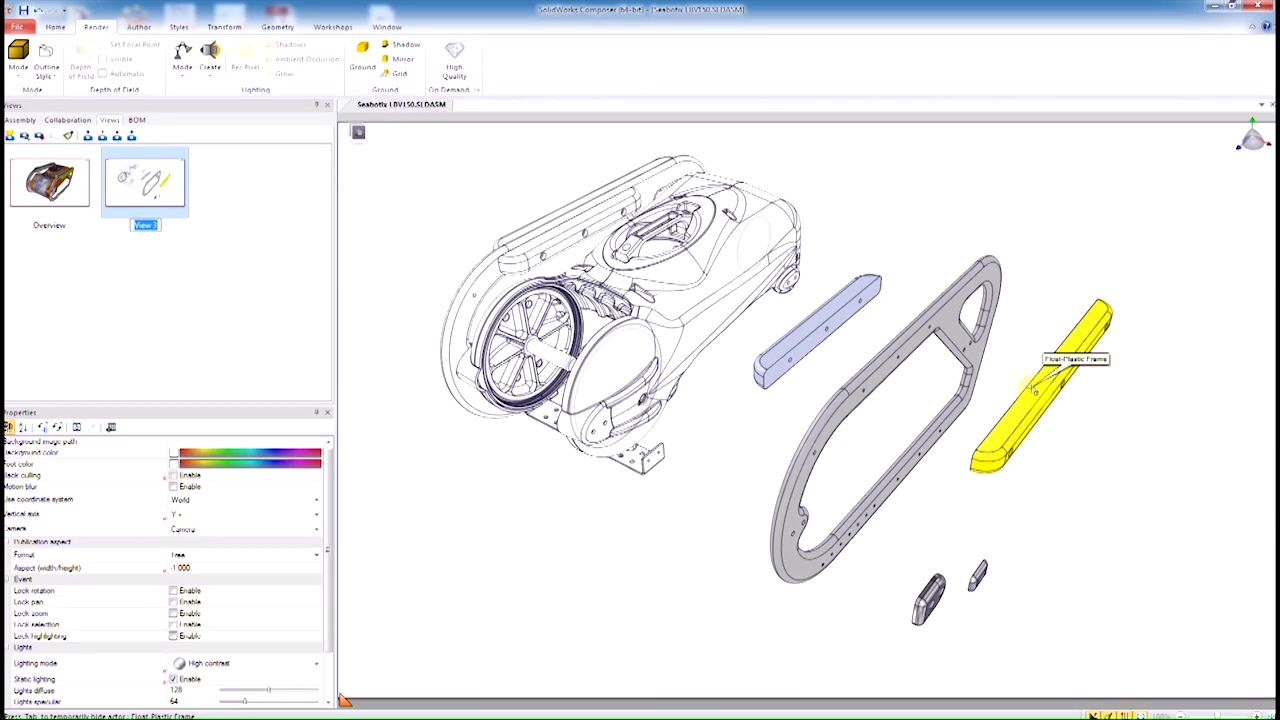
type("Step1")
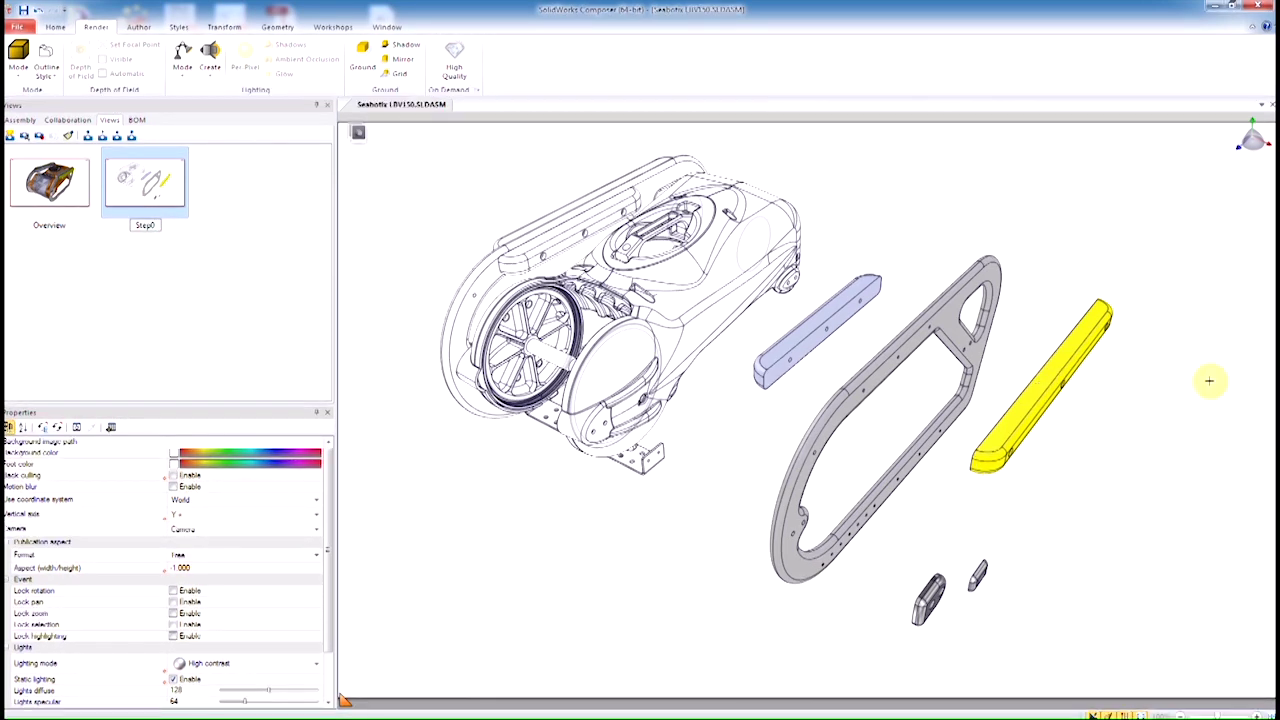
type("1")
left_click(442, 206)
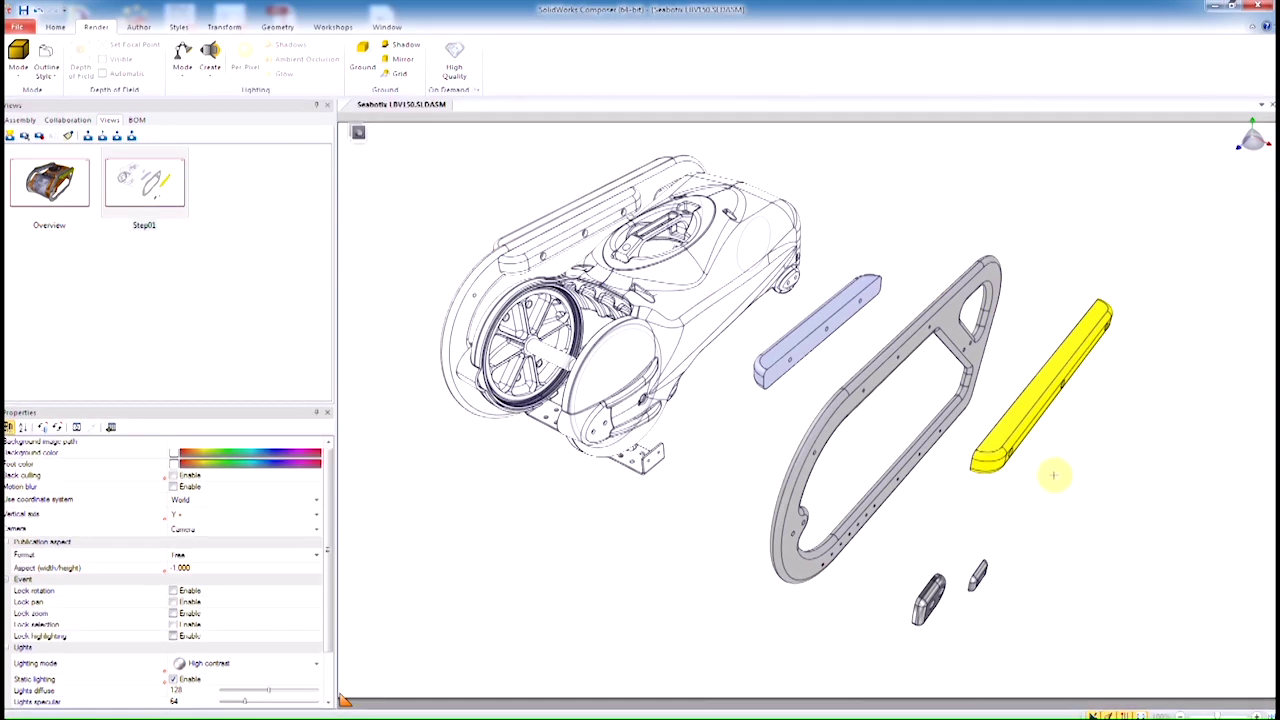
left_click(25, 137)
- Draw a polyline from the gray float's front hole to the matching hole on the right bumper frame
left_click(211, 32)
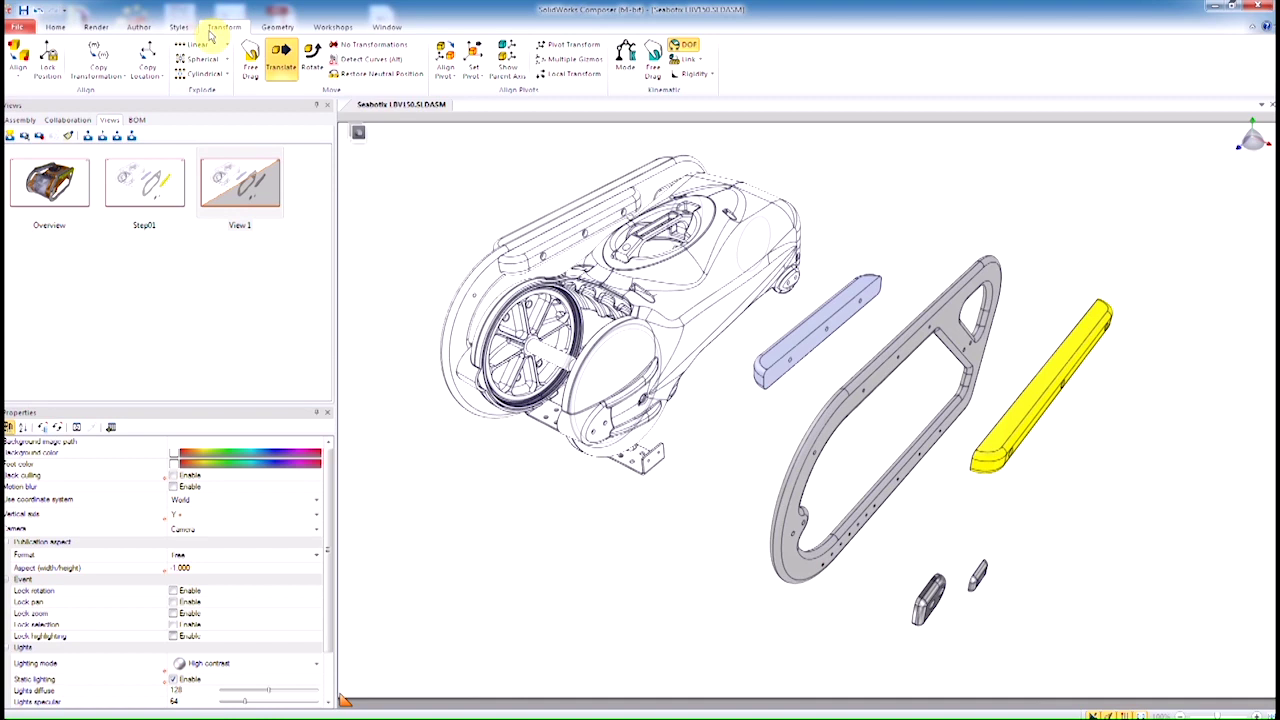
left_click(138, 26)
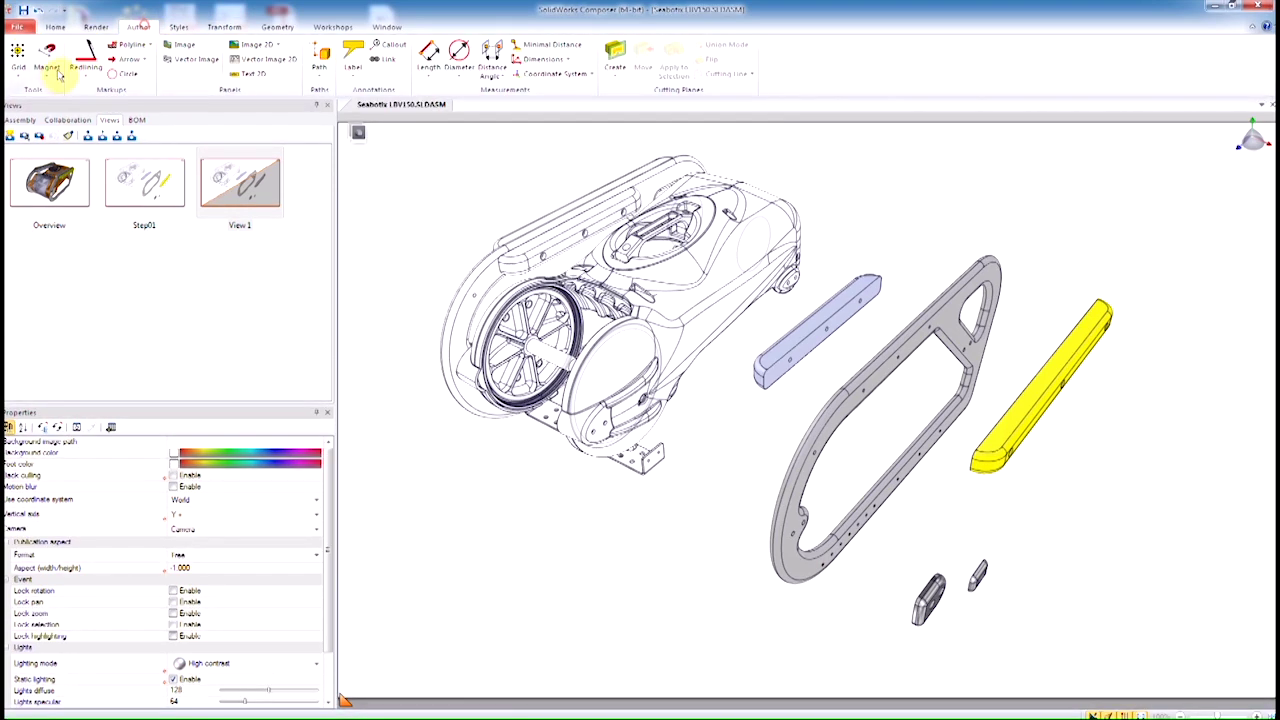
left_click(130, 45)
scroll(880, 395, "up", 3)
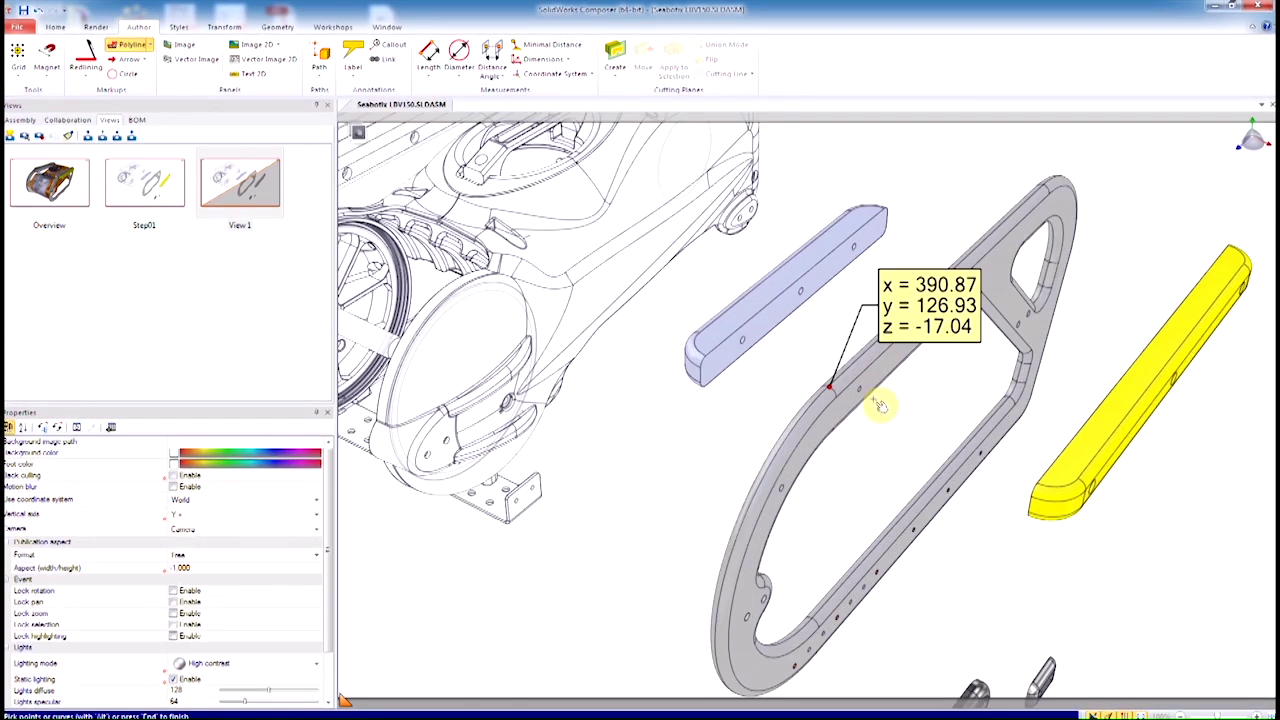
scroll(860, 400, "up", 2)
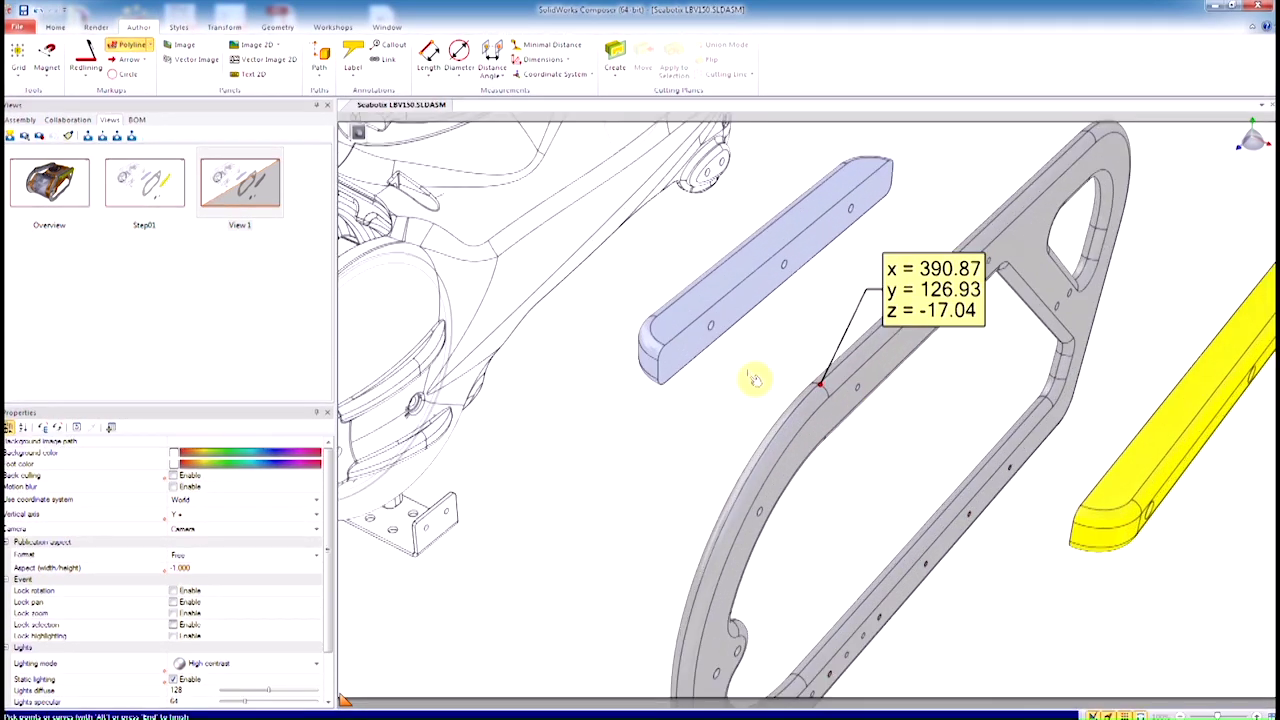
left_click(712, 327)
left_click(860, 387)
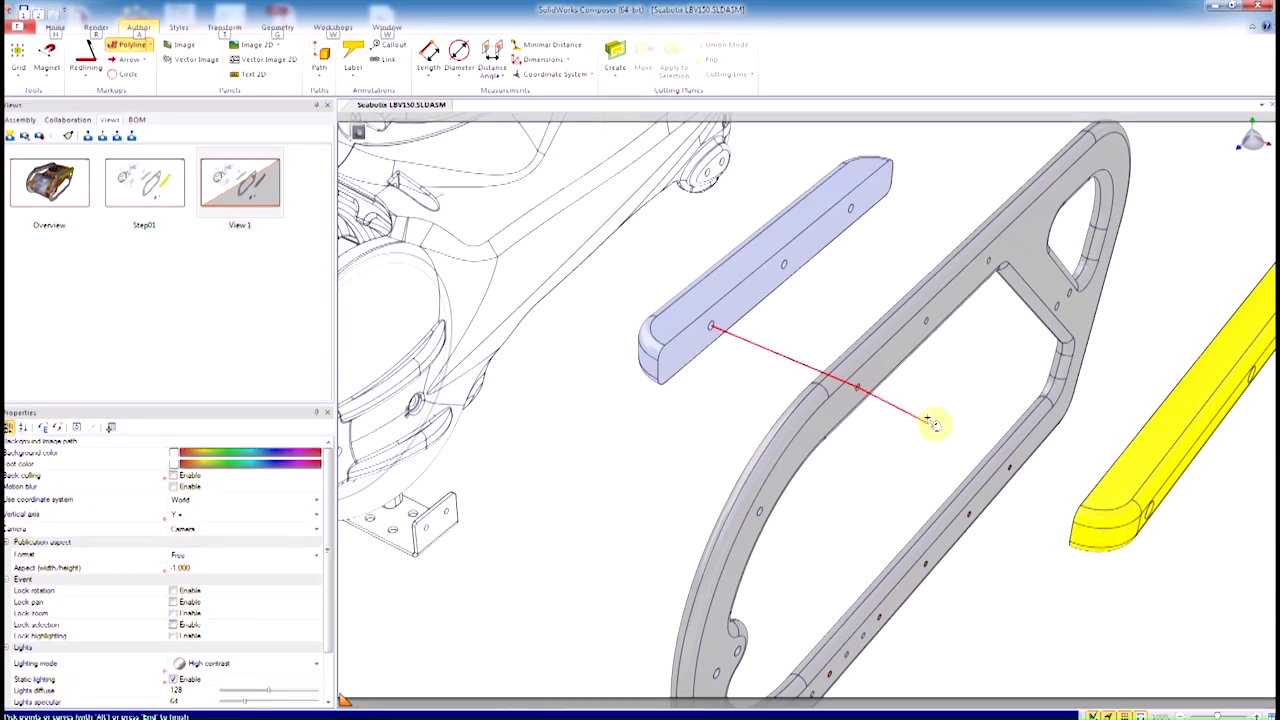
key("End")
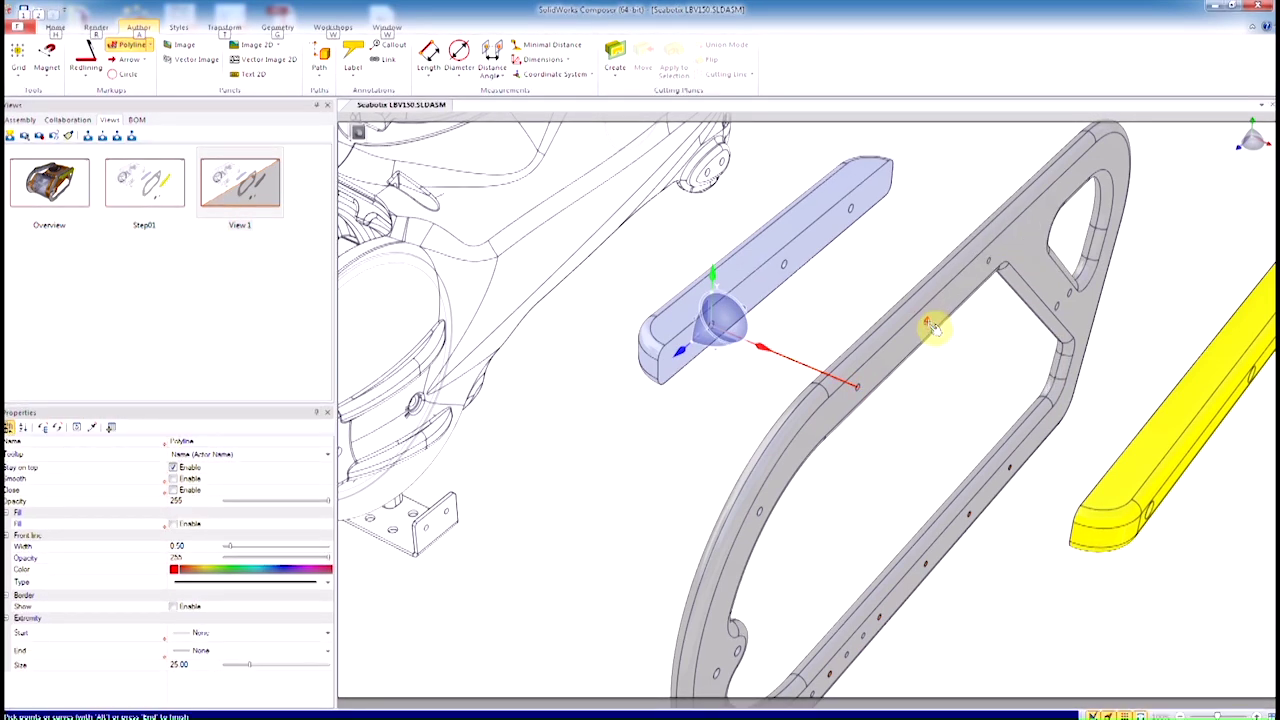
- Draw two more polylines joining the gray float's middle and rear holes to their matching bumper frame holes
left_click(926, 321)
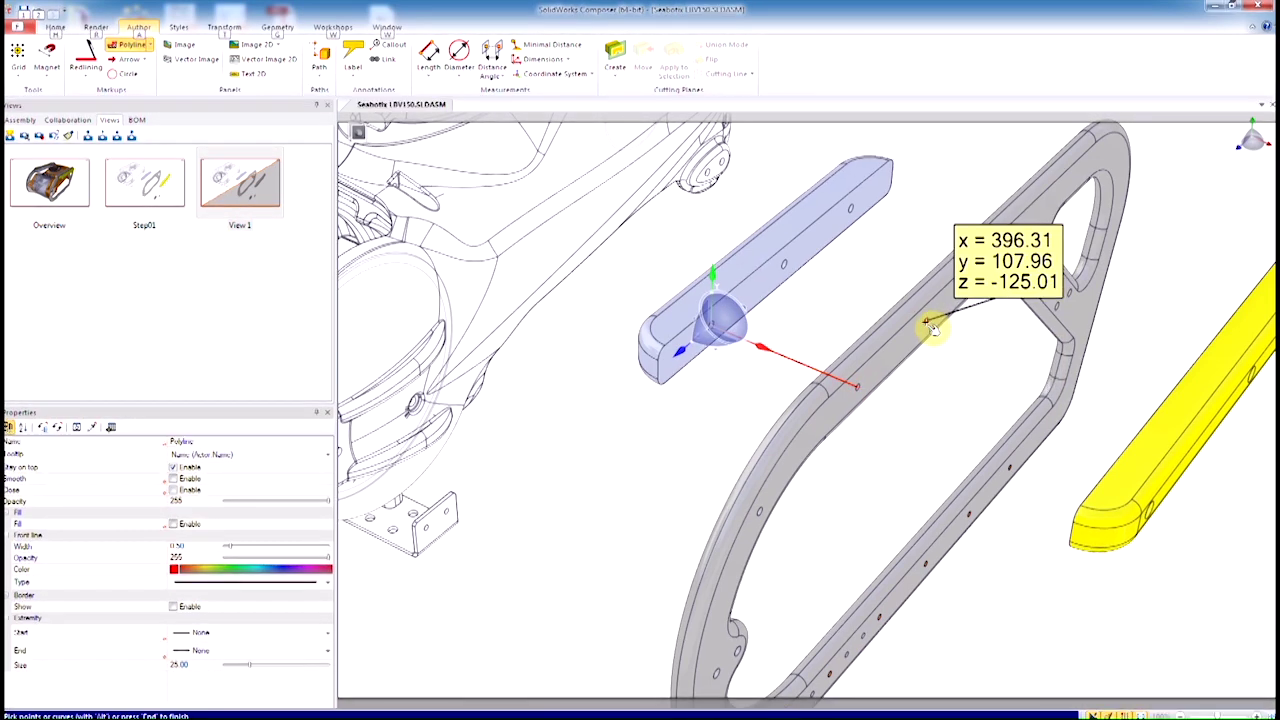
left_click(786, 266)
key("End")
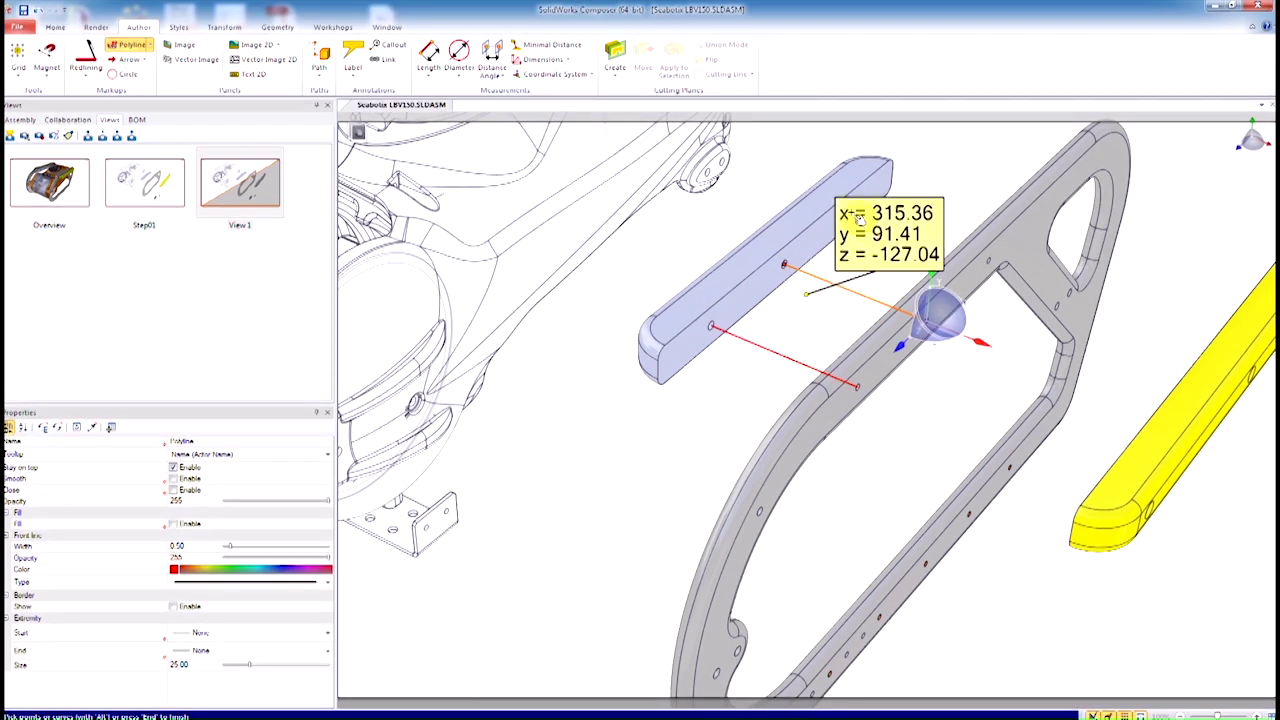
left_click(858, 216)
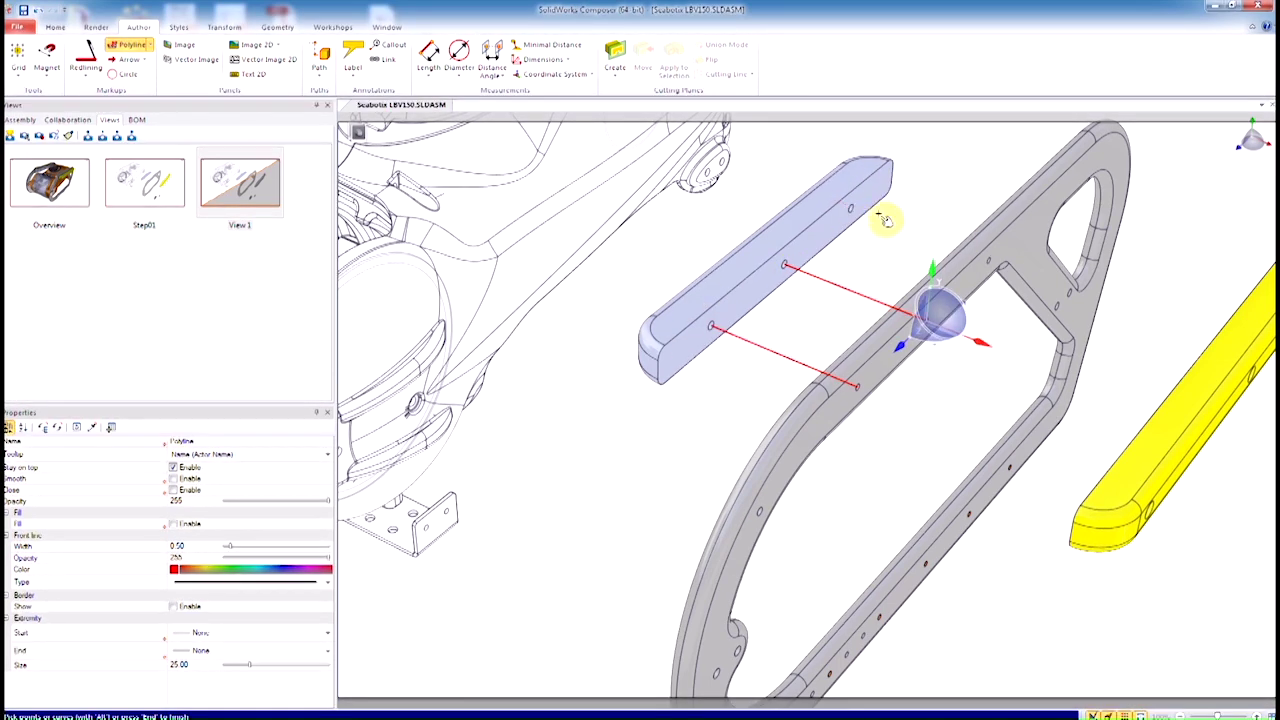
left_click(990, 262)
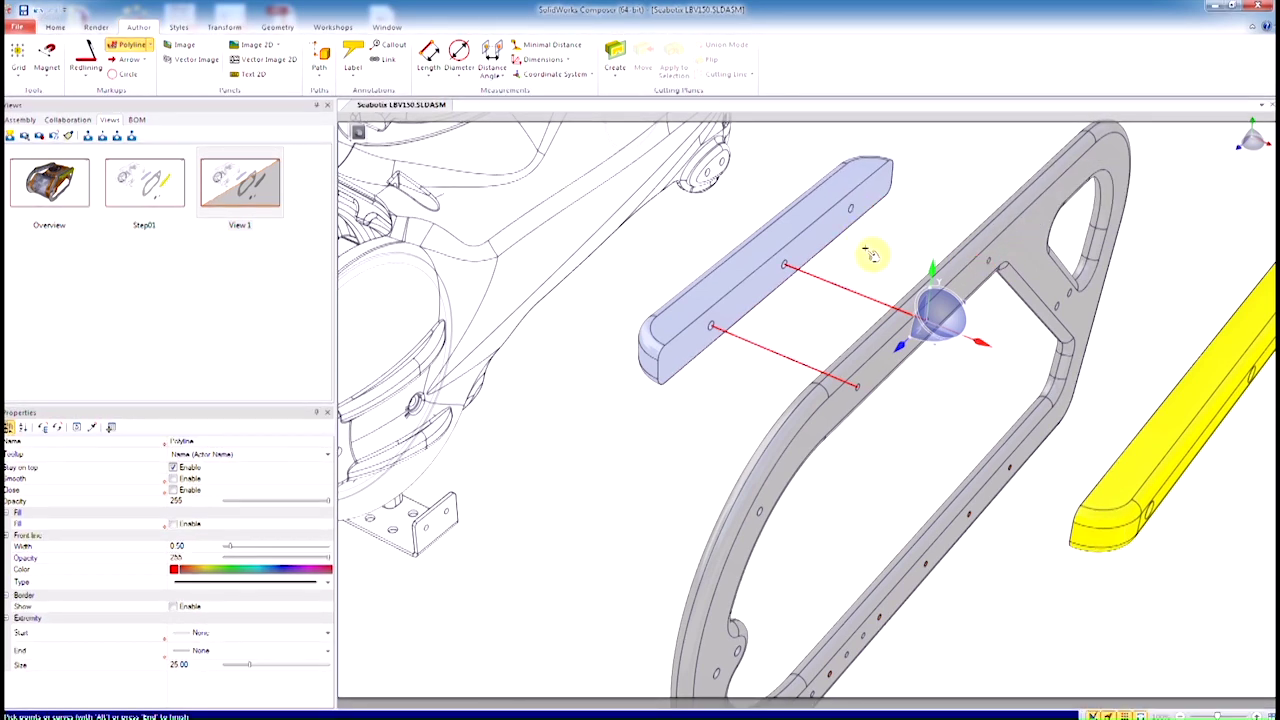
key("End")
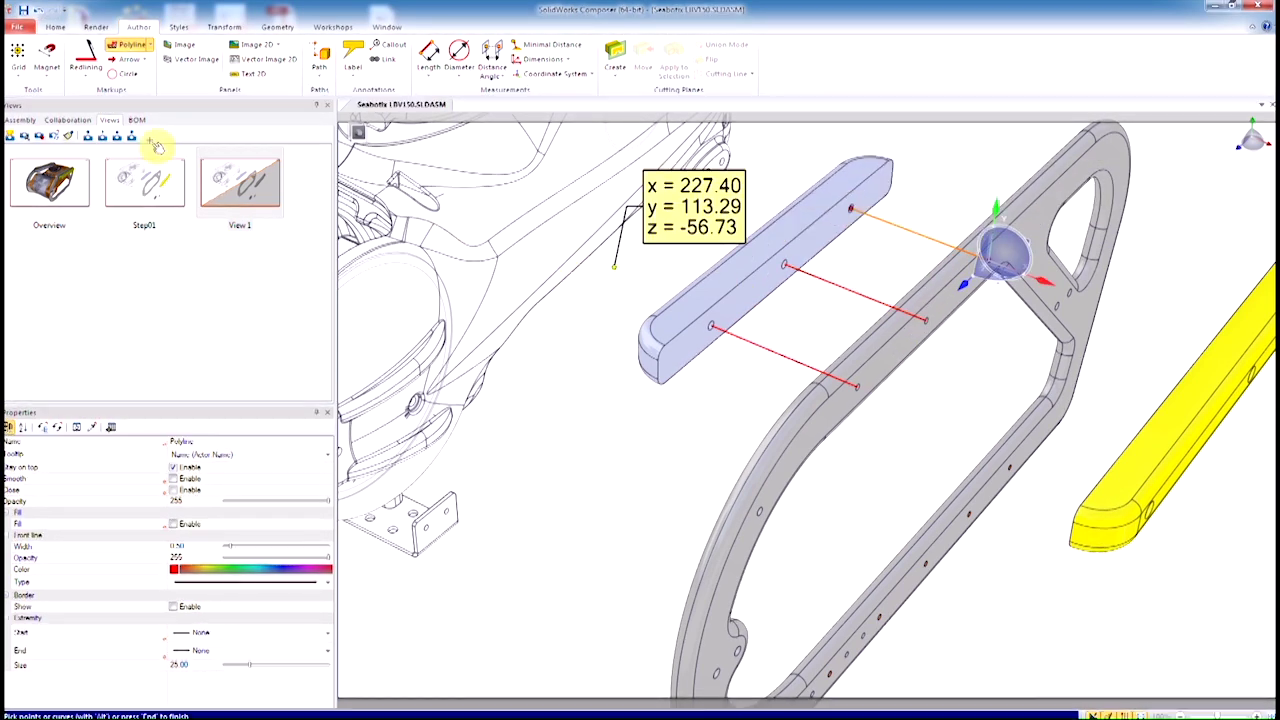
- Turn off Stay on top for all three polylines and give them a dash-dot line type with a width of about 1.5
left_click(68, 119)
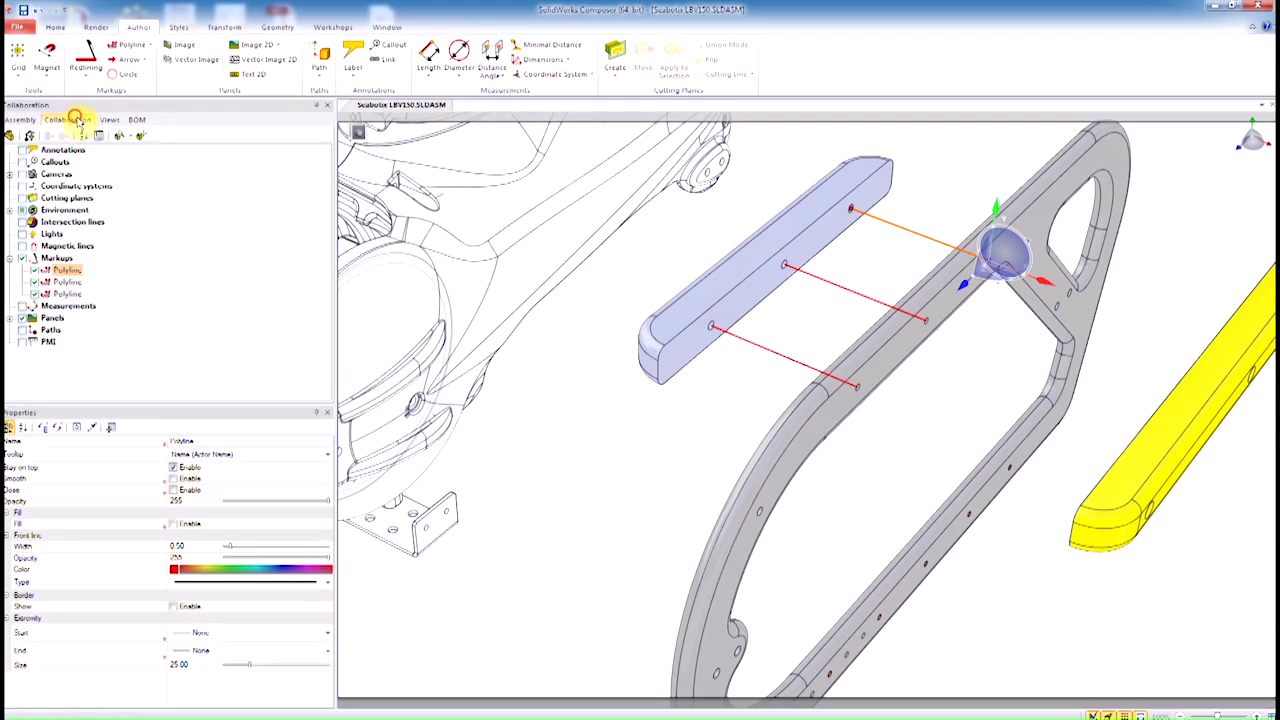
left_click(70, 283)
left_click(68, 294, "shift")
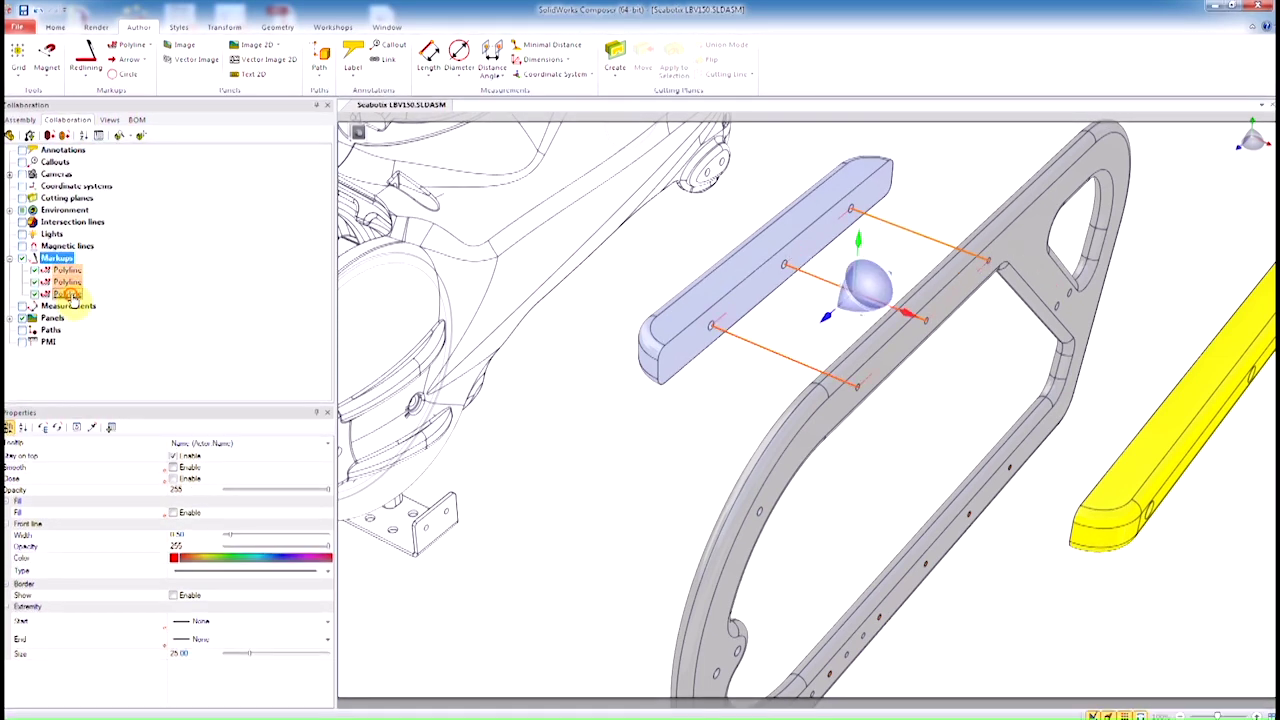
left_click(176, 456)
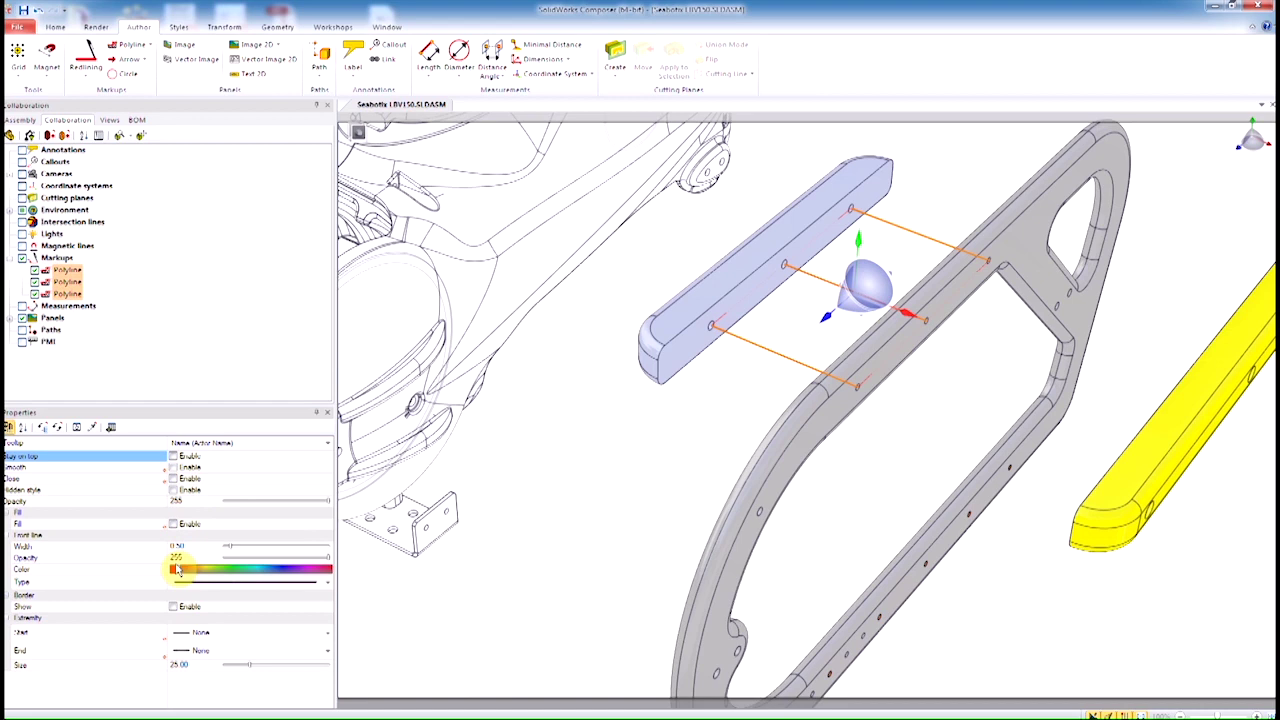
left_click(218, 582)
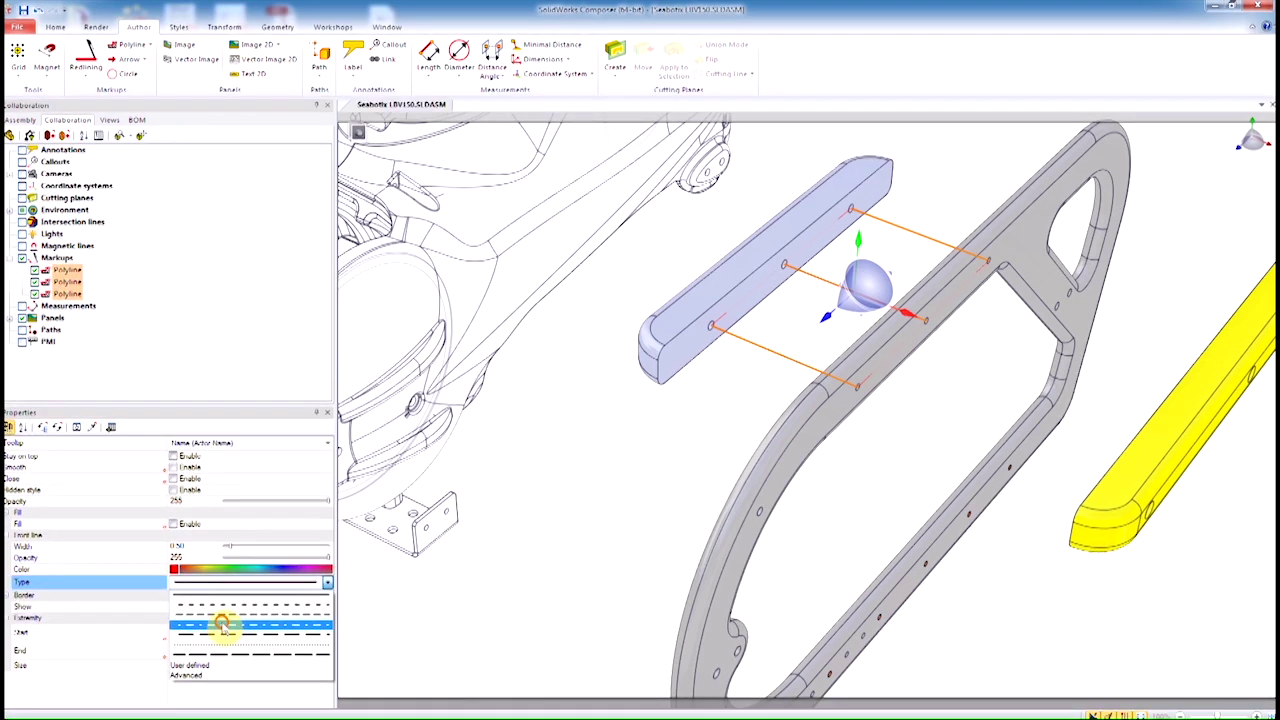
left_click(226, 607)
left_click_drag(237, 551, 243, 547)
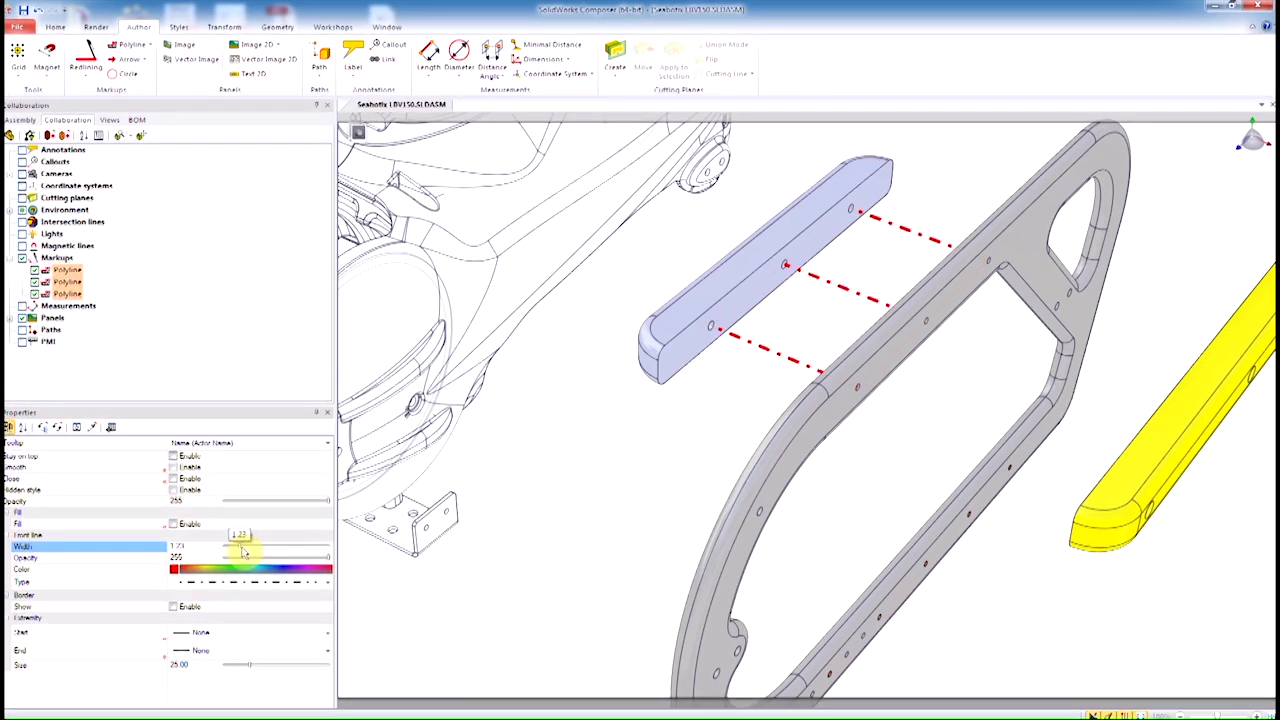
- Save a new view with the styled polylines and update it to the viewpoint restored from the camera view
left_click(112, 119)
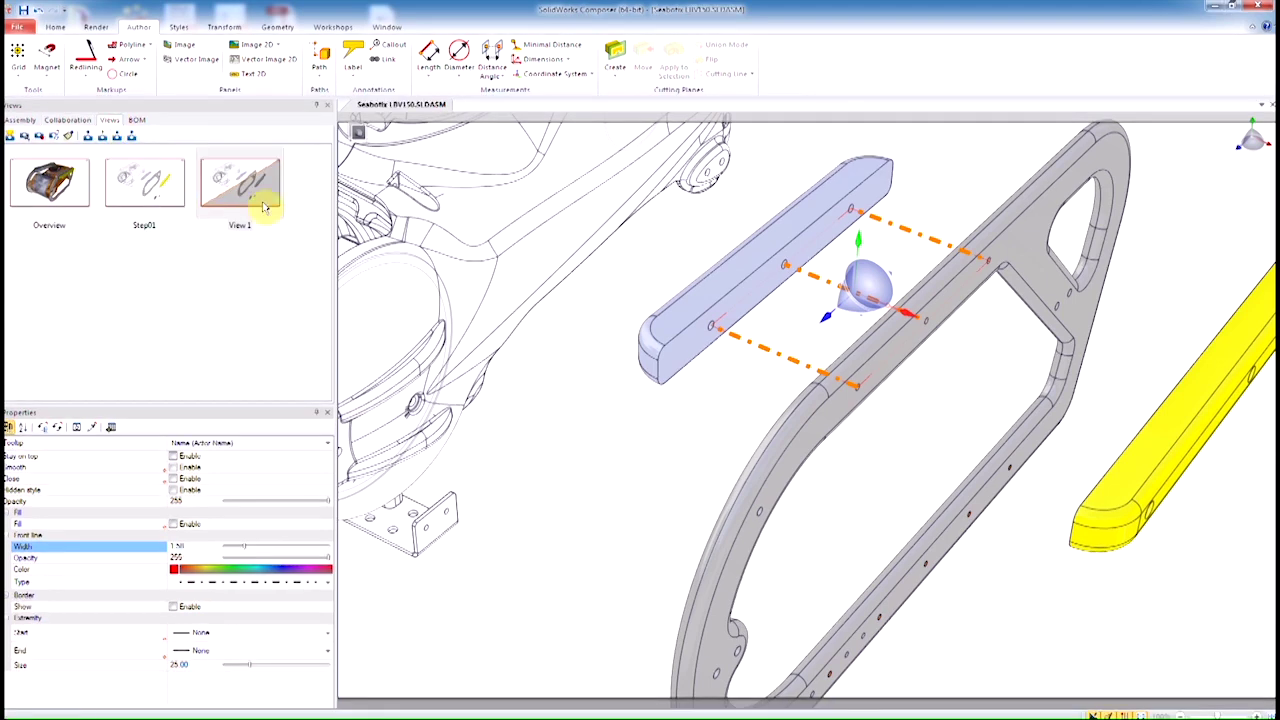
left_click(11, 139)
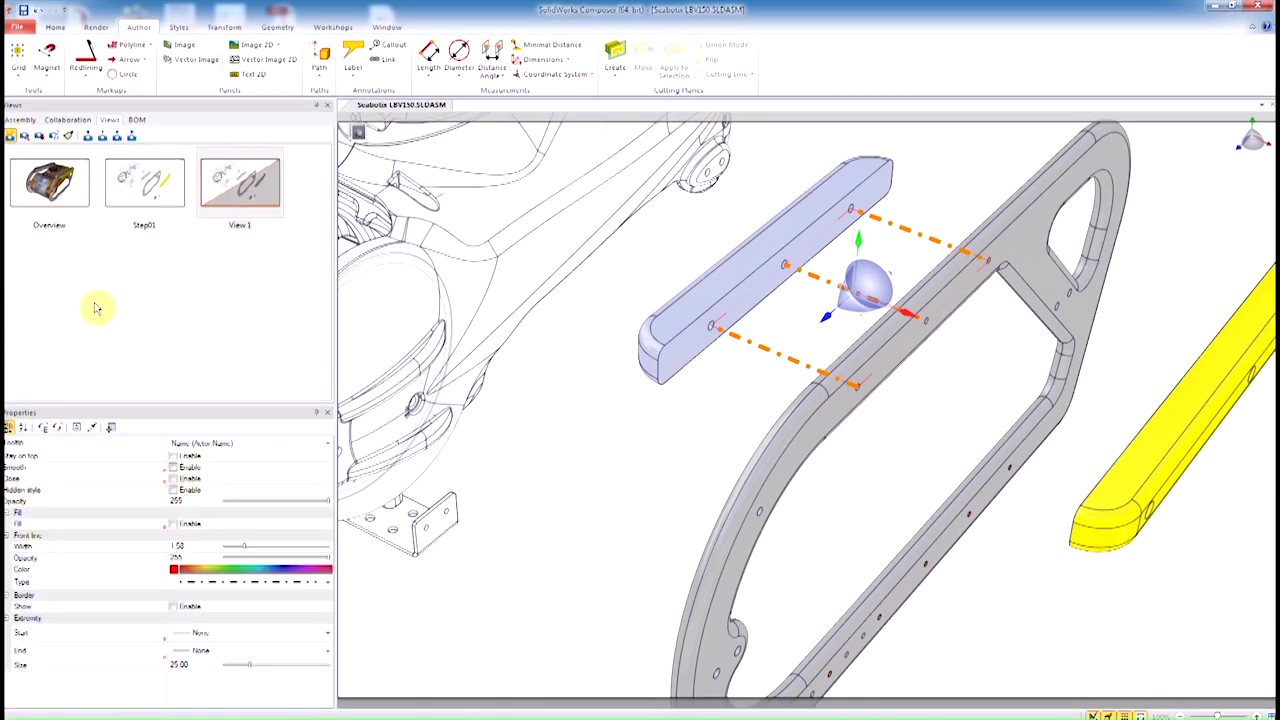
left_click(261, 193)
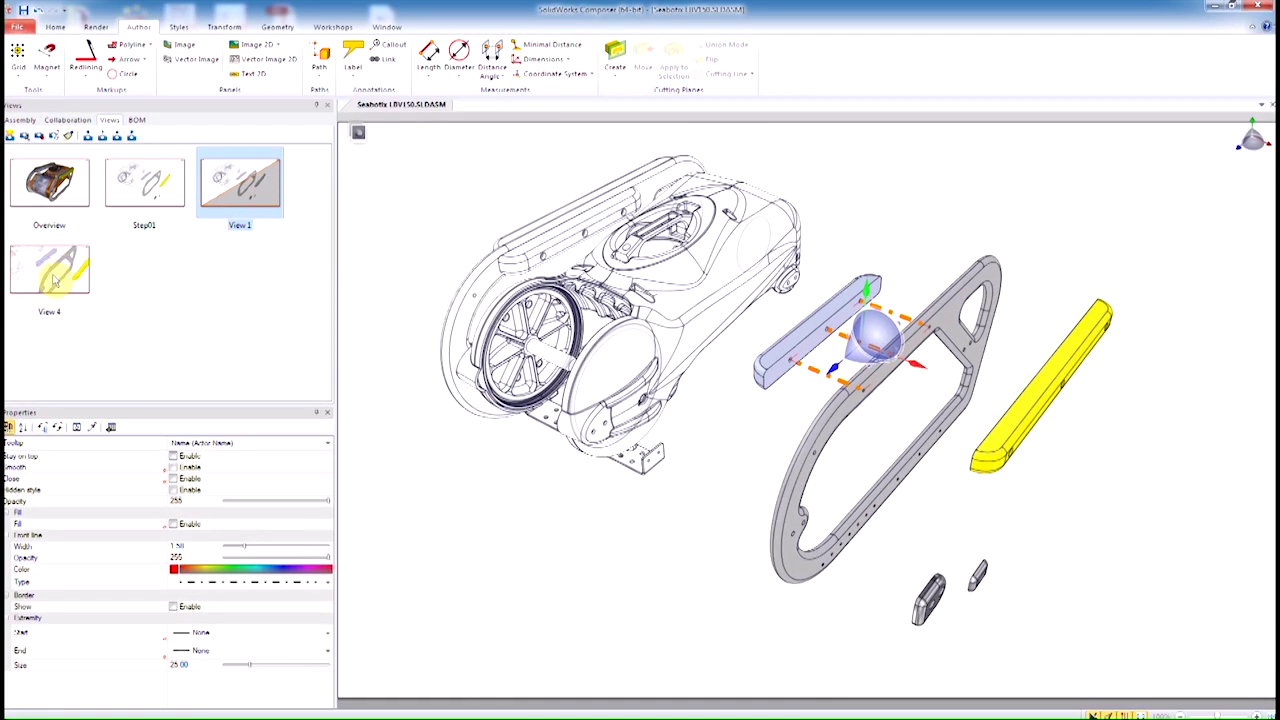
left_click(50, 262)
- Restore the gray float to its neutral position against the right bumper frame
left_click(882, 280)
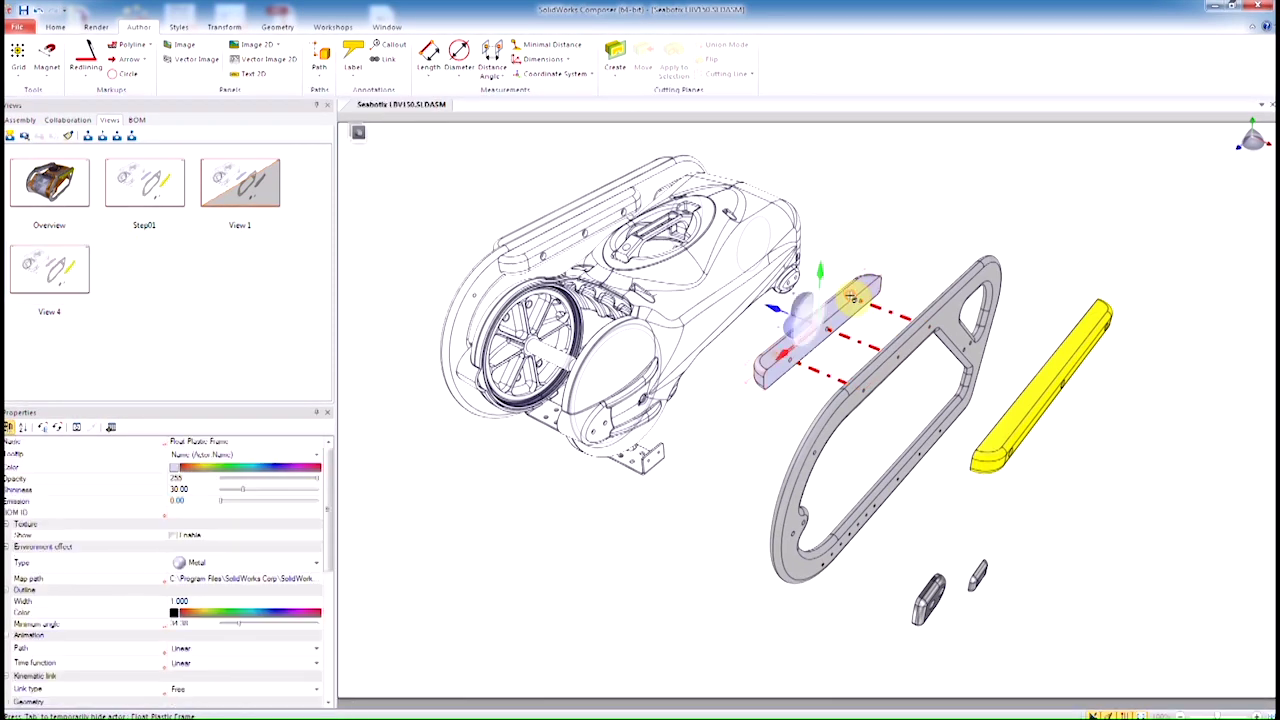
left_click(224, 26)
left_click(380, 75)
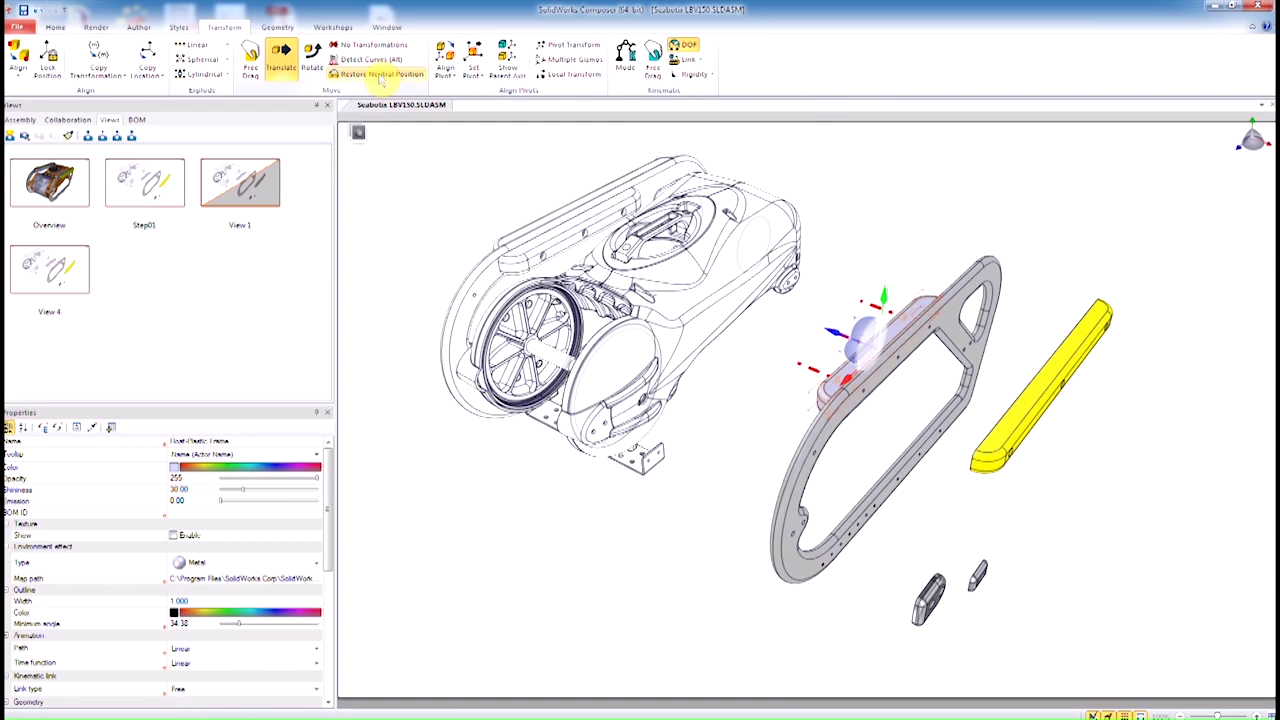
- Hide the three polyline markups by setting their opacity to 0
left_click(67, 119)
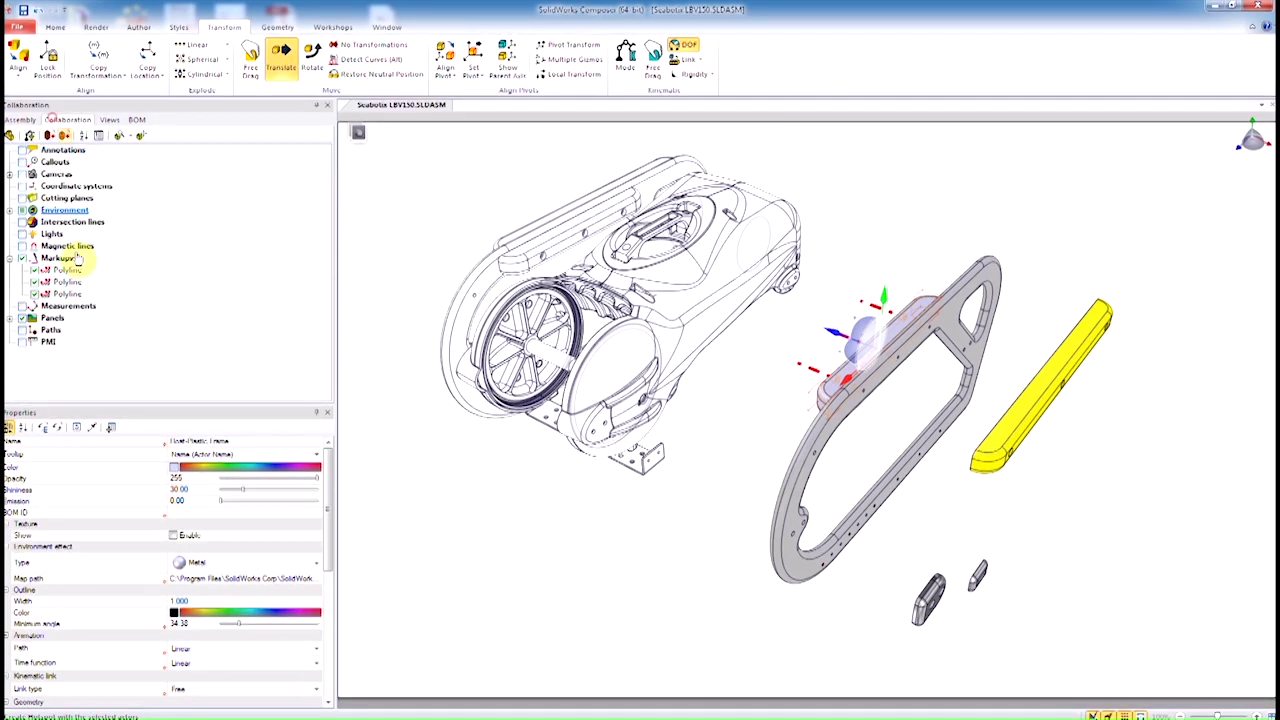
left_click(65, 290)
left_click(63, 284, "ctrl")
left_click(65, 294, "ctrl")
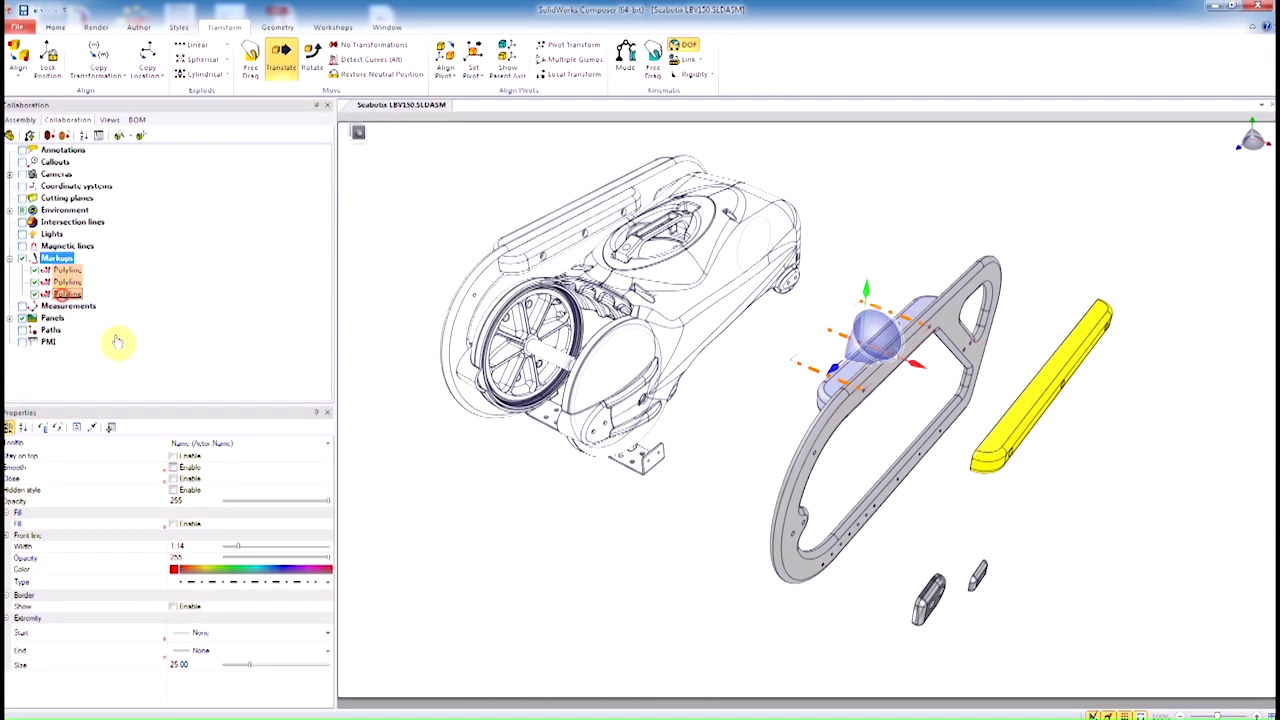
left_click_drag(327, 500, 262, 495)
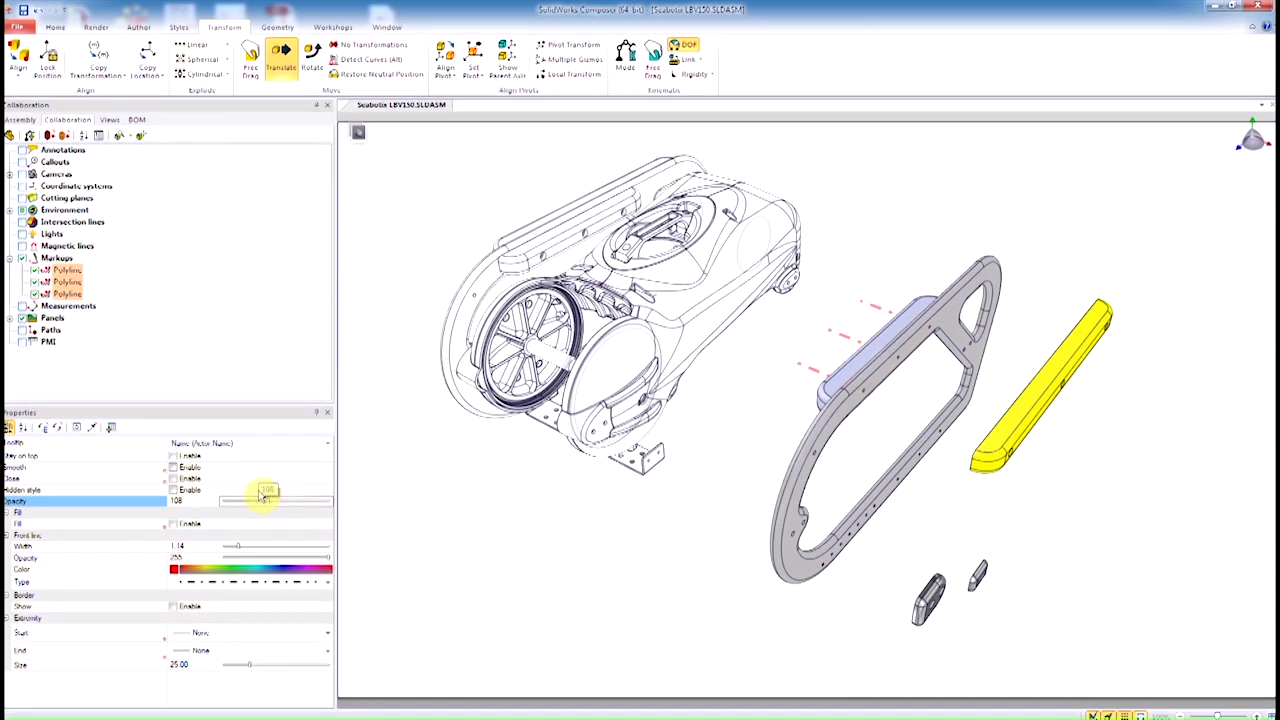
left_click_drag(190, 514, 138, 511)
- Save a new view of the gray float fitted to the frame without the explode lines
left_click(118, 120)
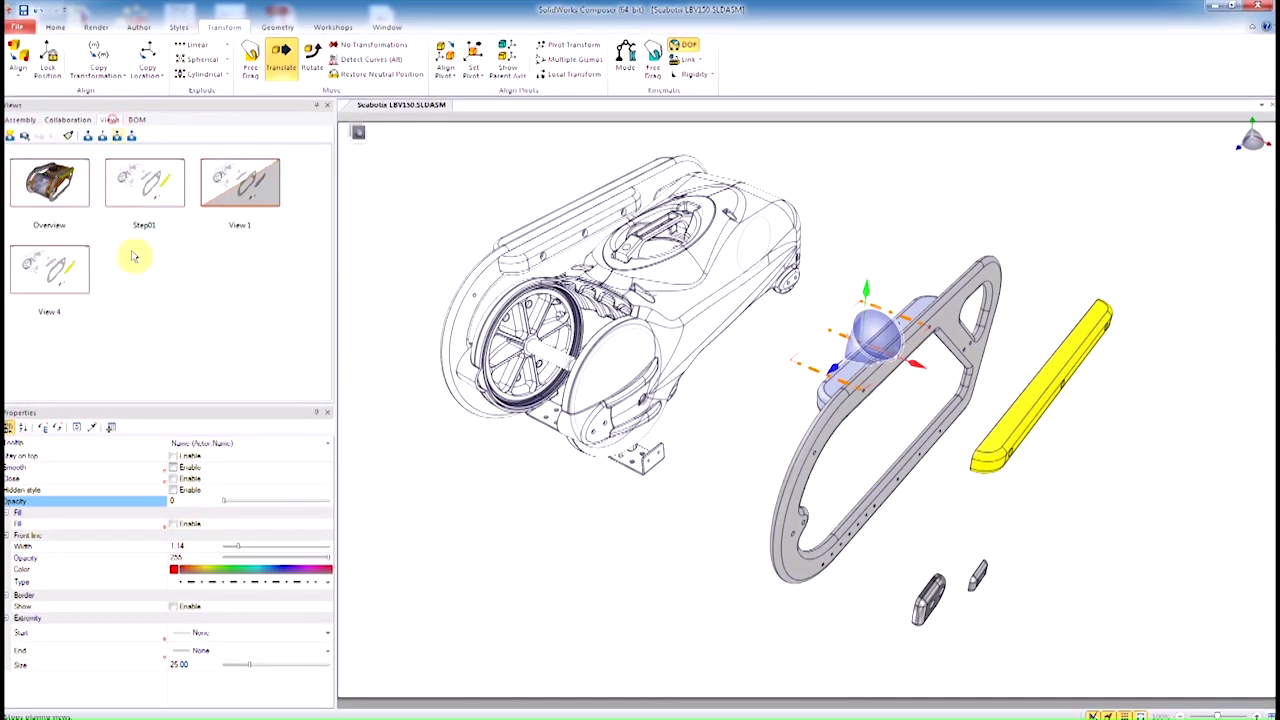
left_click(8, 137)
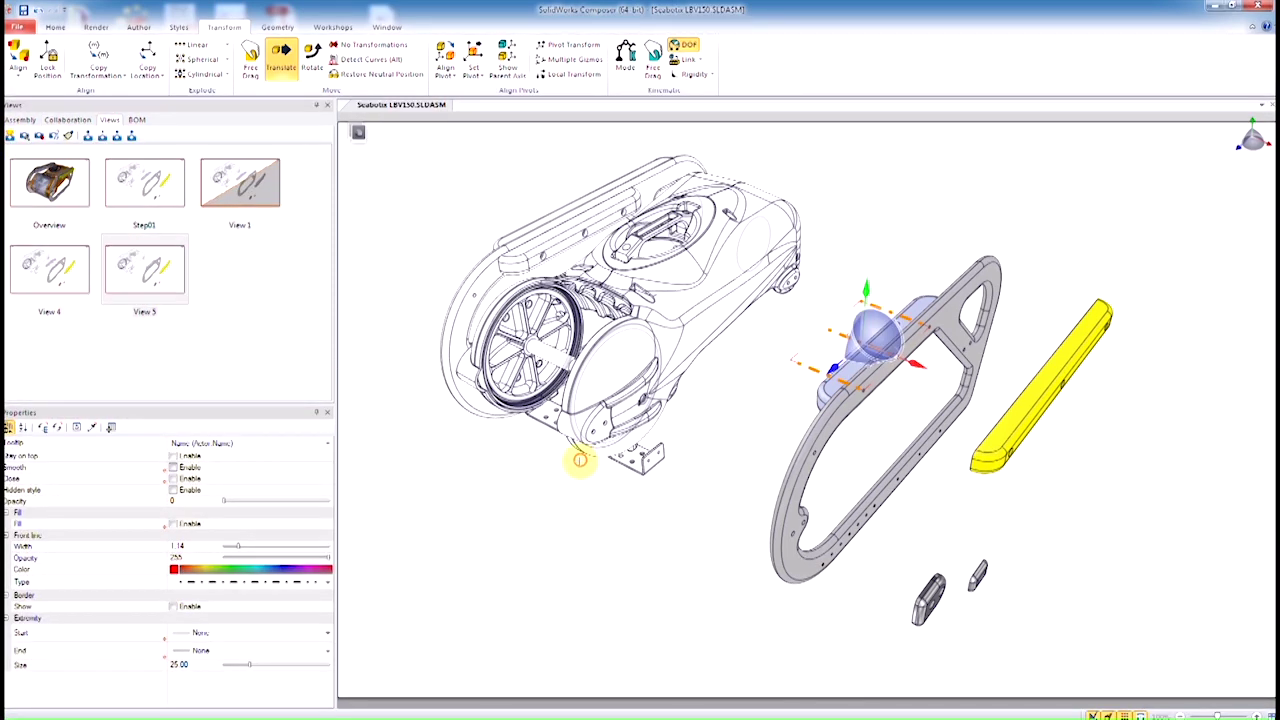
left_click(590, 462)
- Restore the yellow float to its neutral position on the bumper frame and save that state as a new view
left_click(1037, 402)
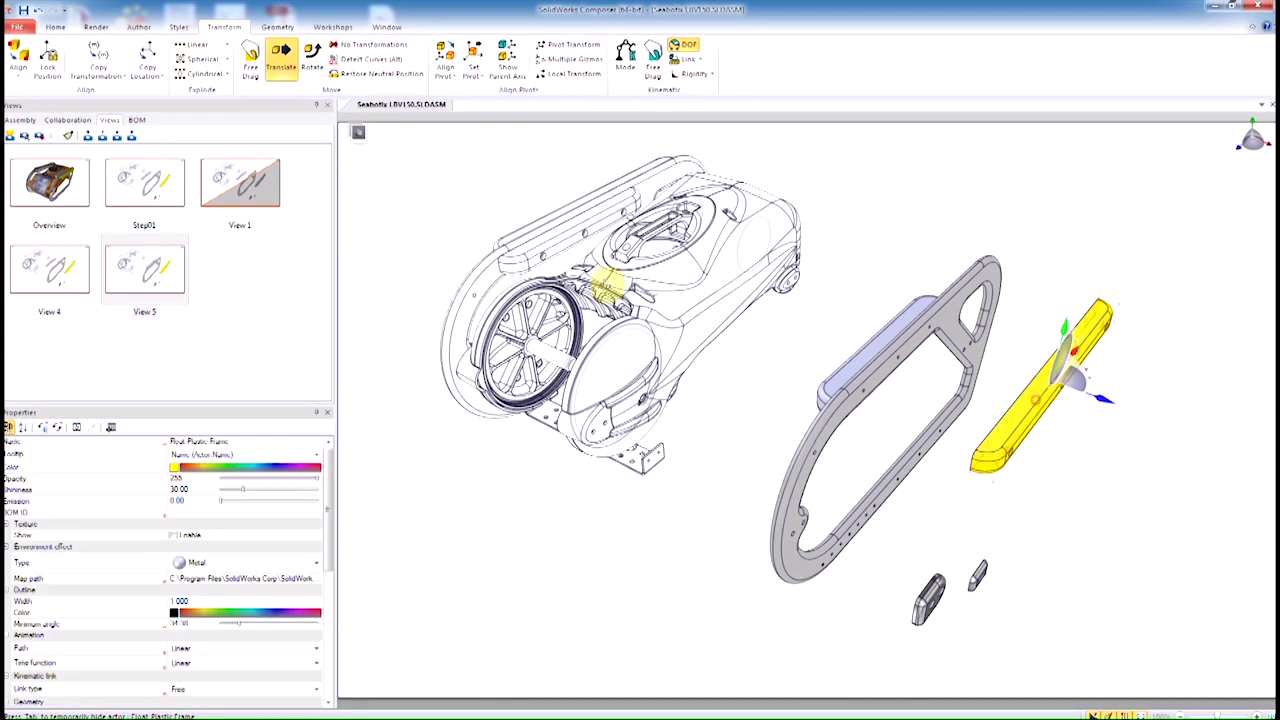
left_click(352, 76)
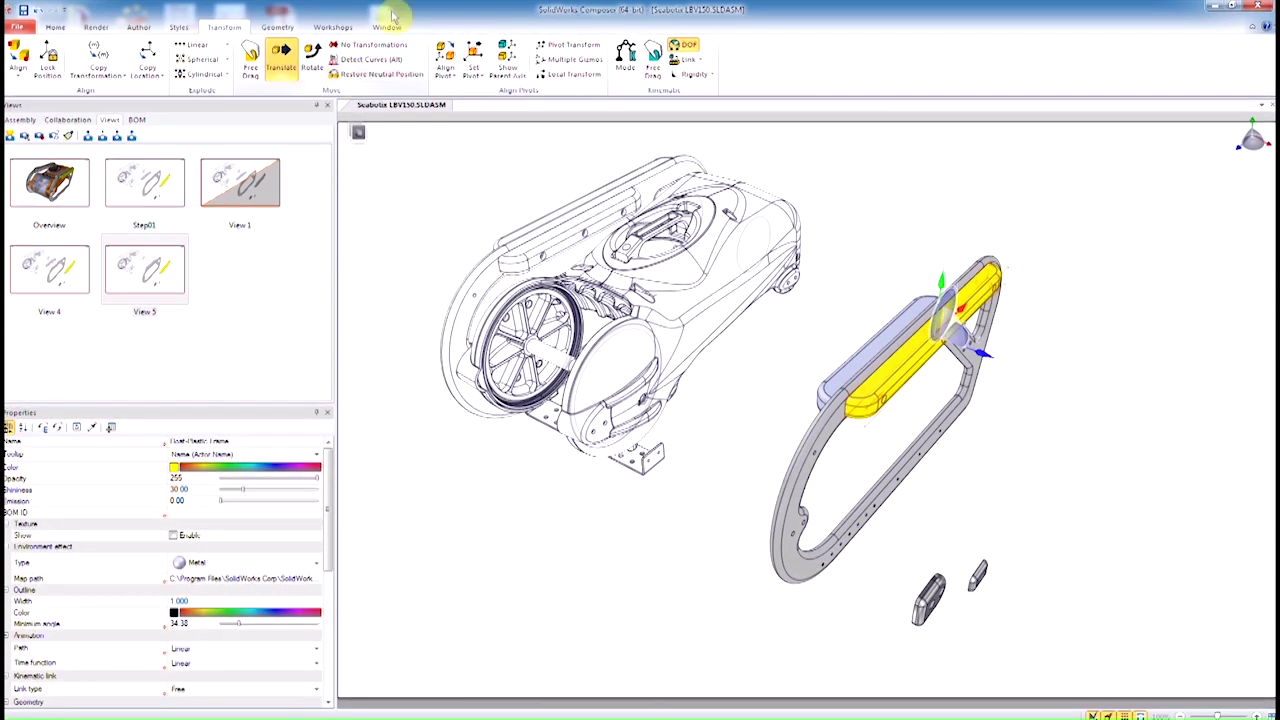
key("ctrl+w")
- Place the i_screw.bmp library image above and beside the yellow float, enlarged to a width of about 55.8
left_click(332, 27)
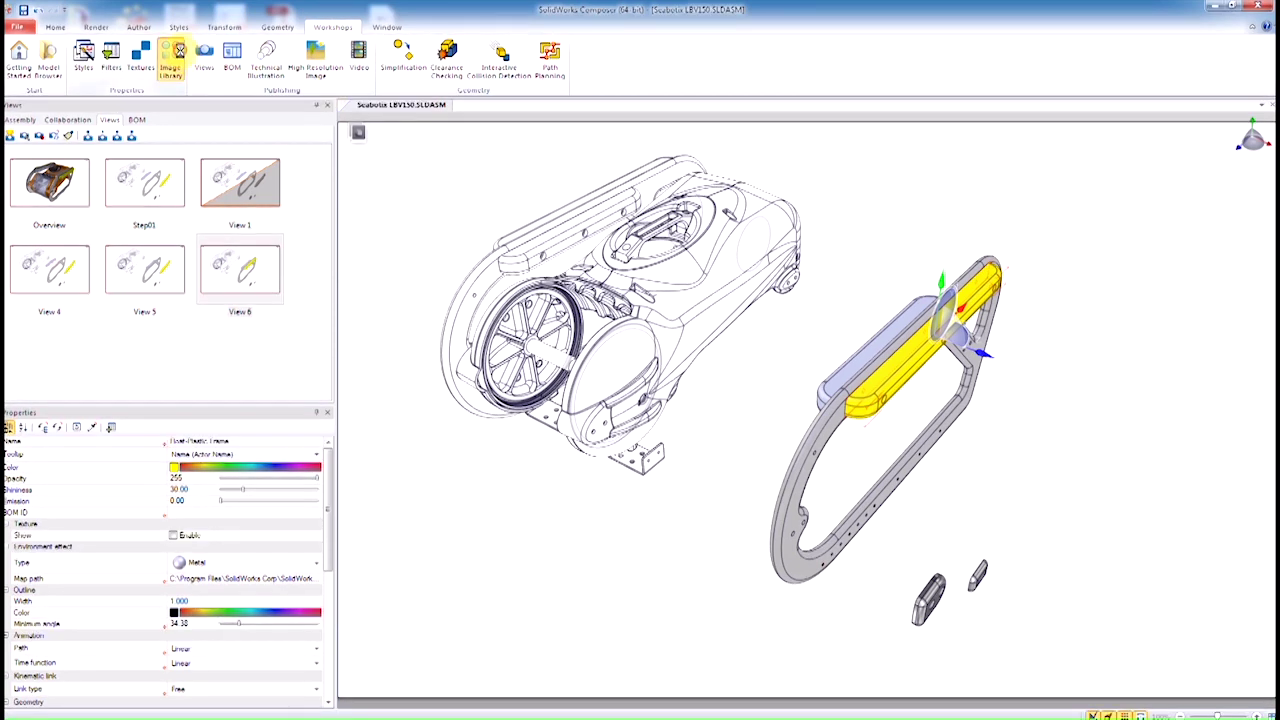
left_click(174, 60)
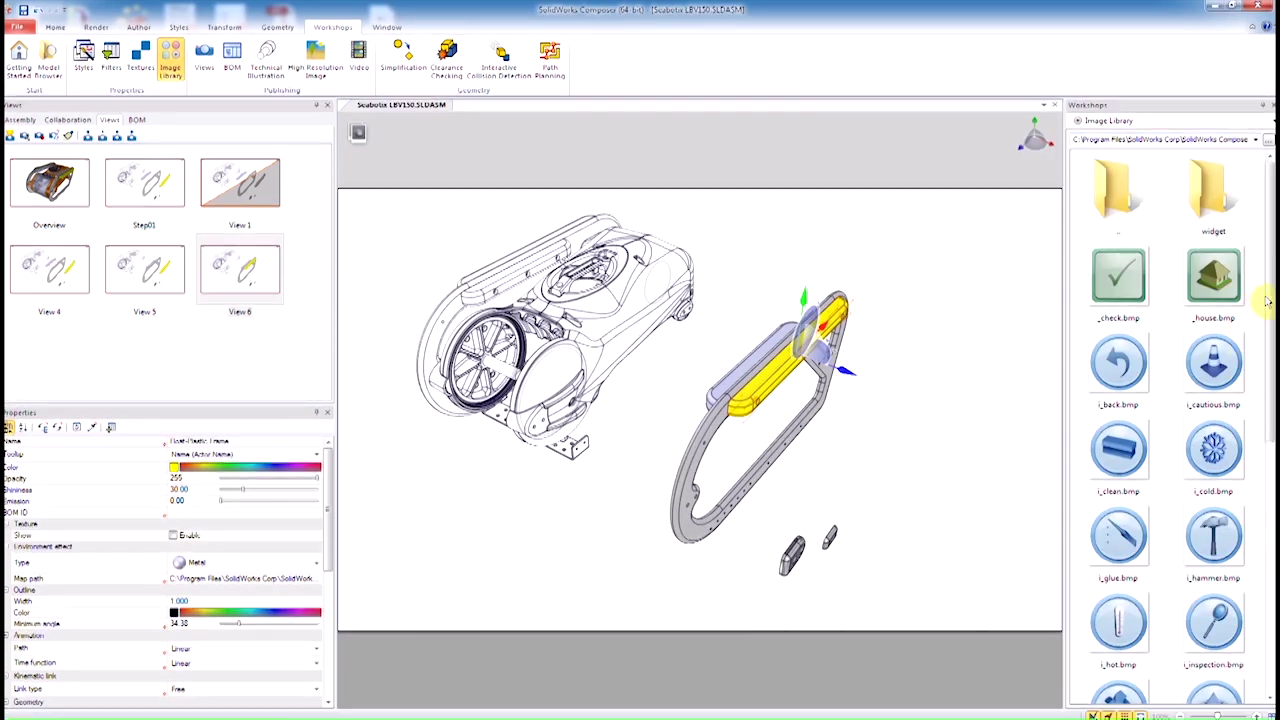
left_click_drag(1268, 311, 1269, 448)
scroll(1200, 480, "down", 1)
left_click_drag(1214, 504, 918, 272)
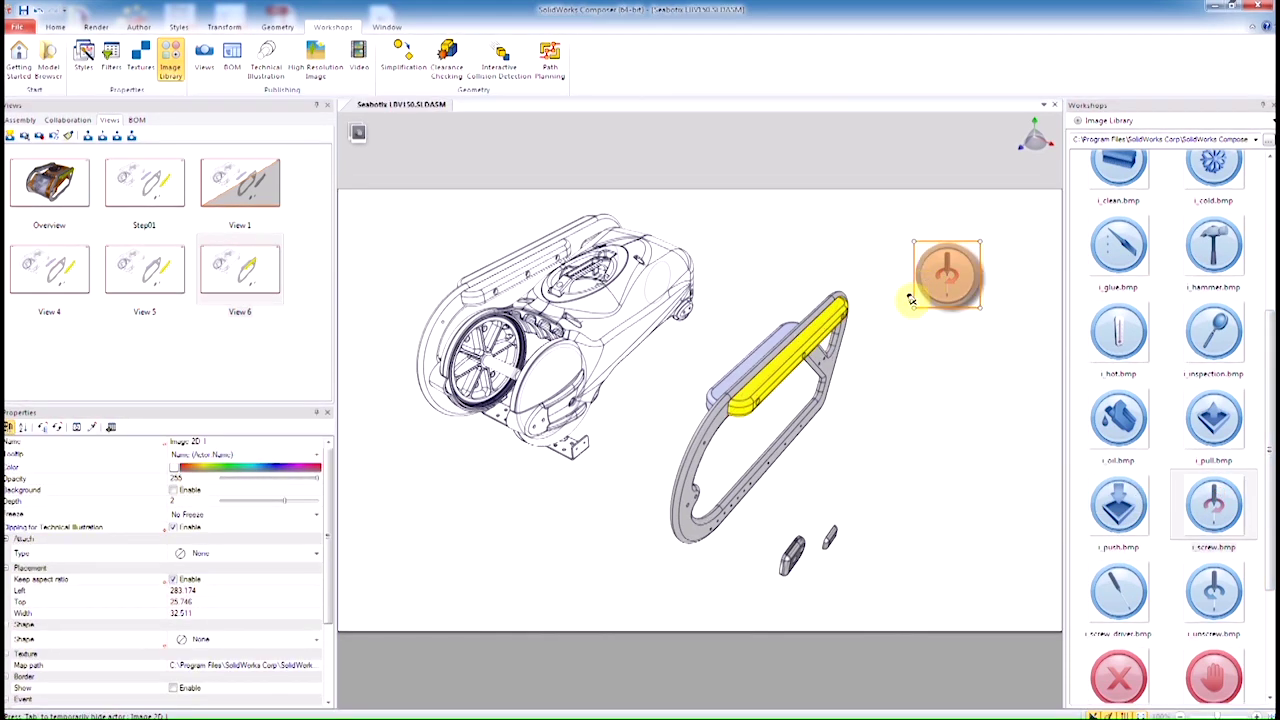
left_click_drag(880, 340, 871, 363)
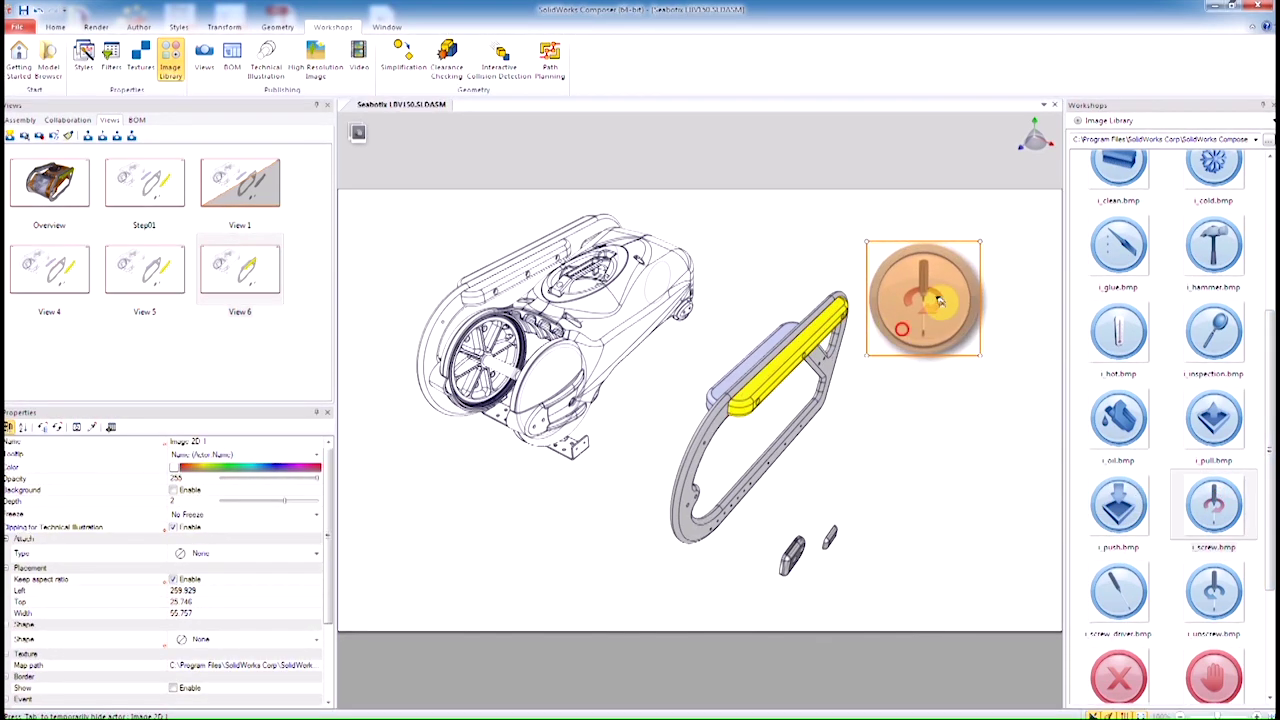
left_click_drag(948, 282, 985, 255)
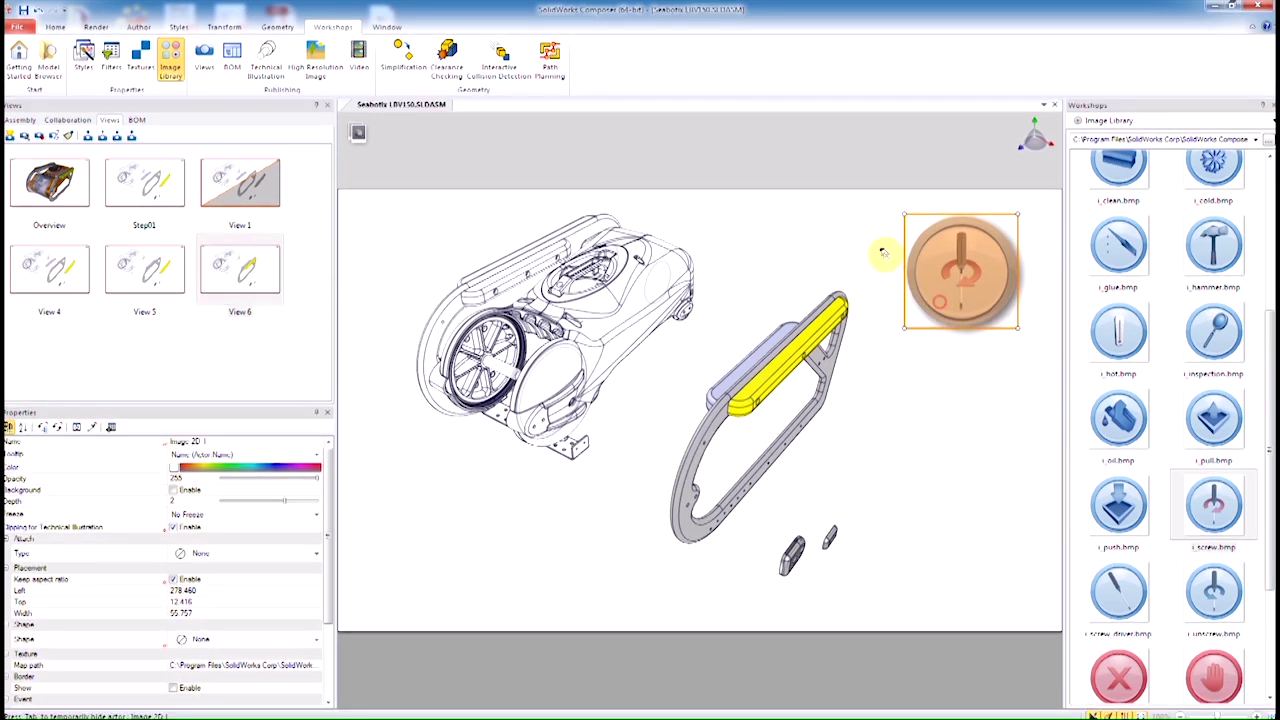
- Attach the screw image to the yellow float's rear hole with an arc tooltip and update View 6
left_click(222, 553)
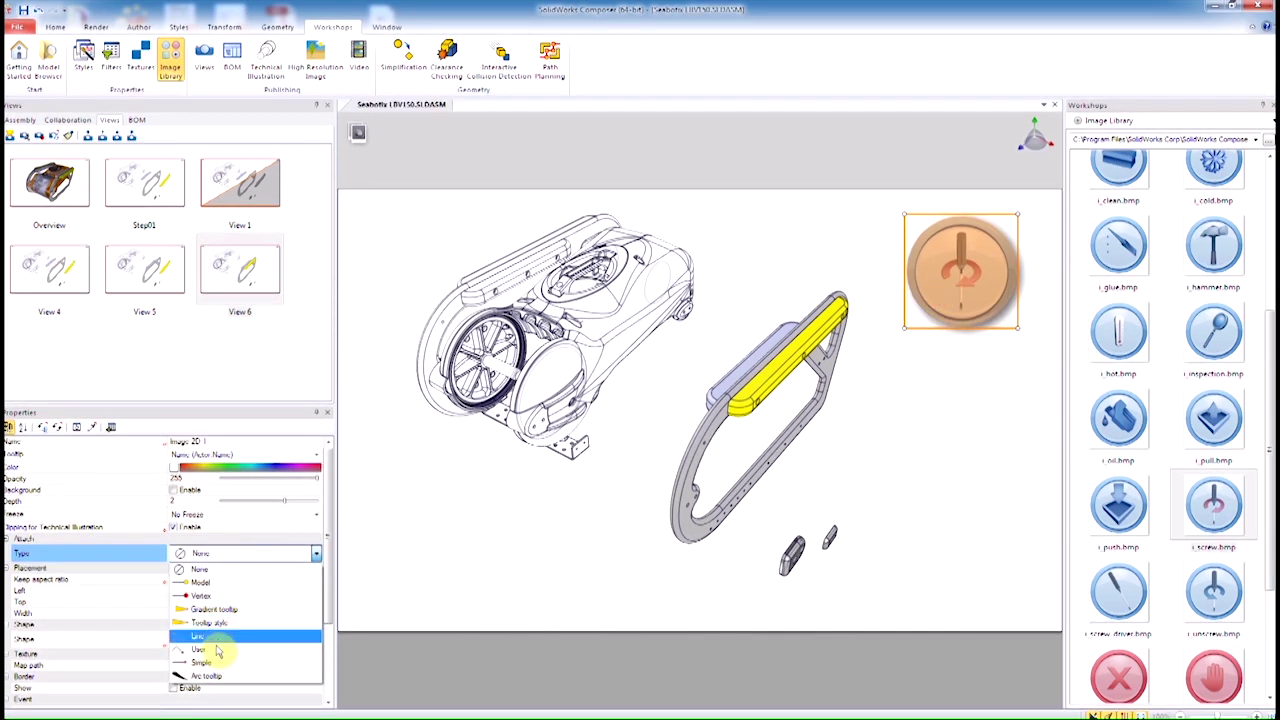
left_click(210, 676)
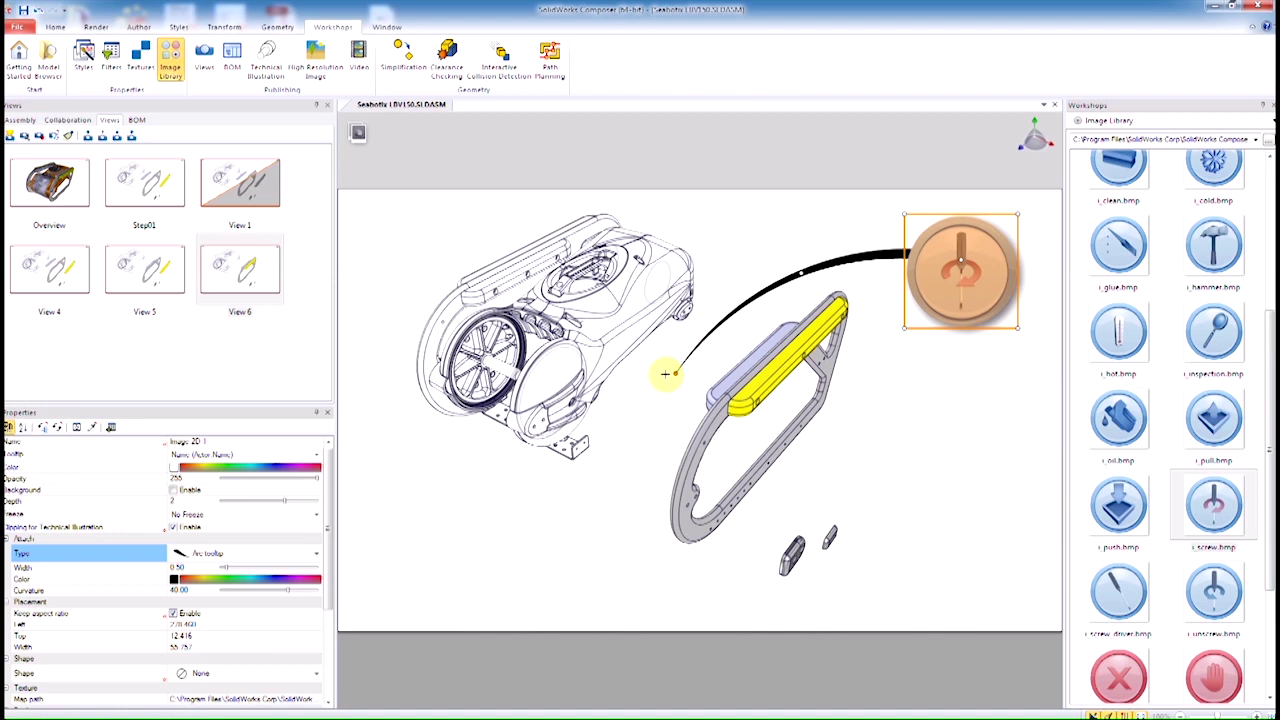
left_click_drag(673, 370, 890, 340)
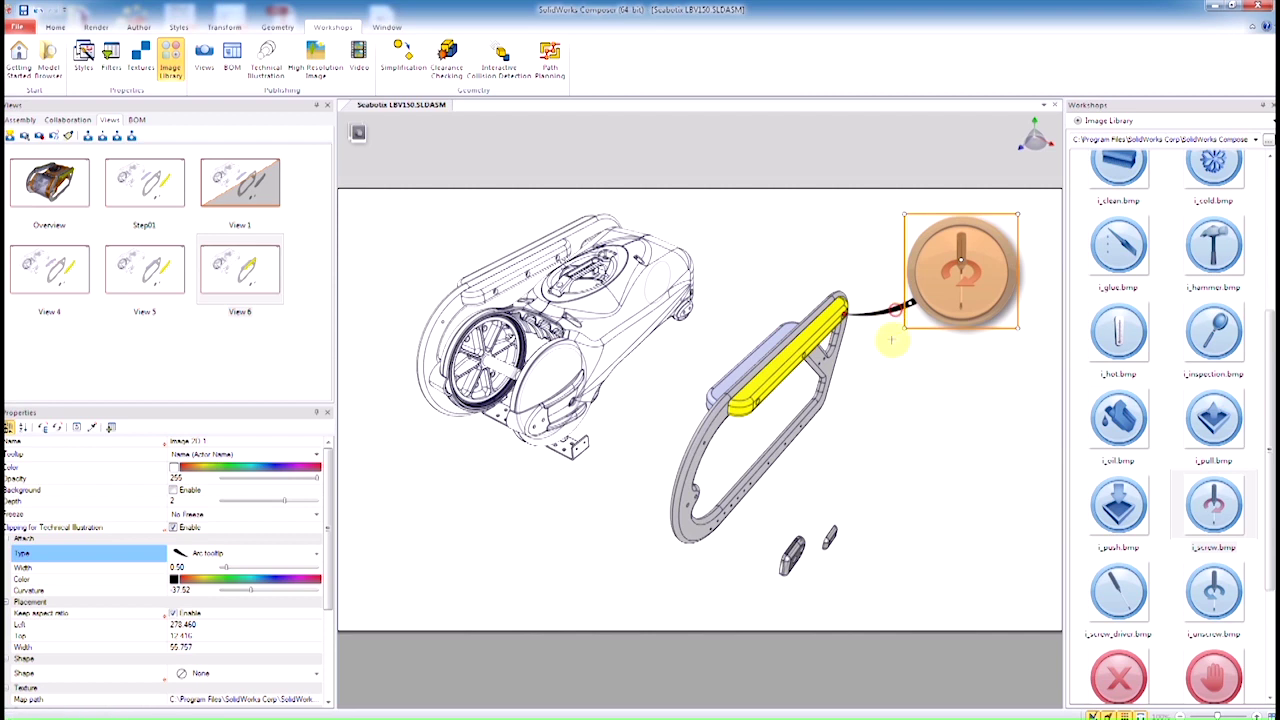
left_click(946, 432)
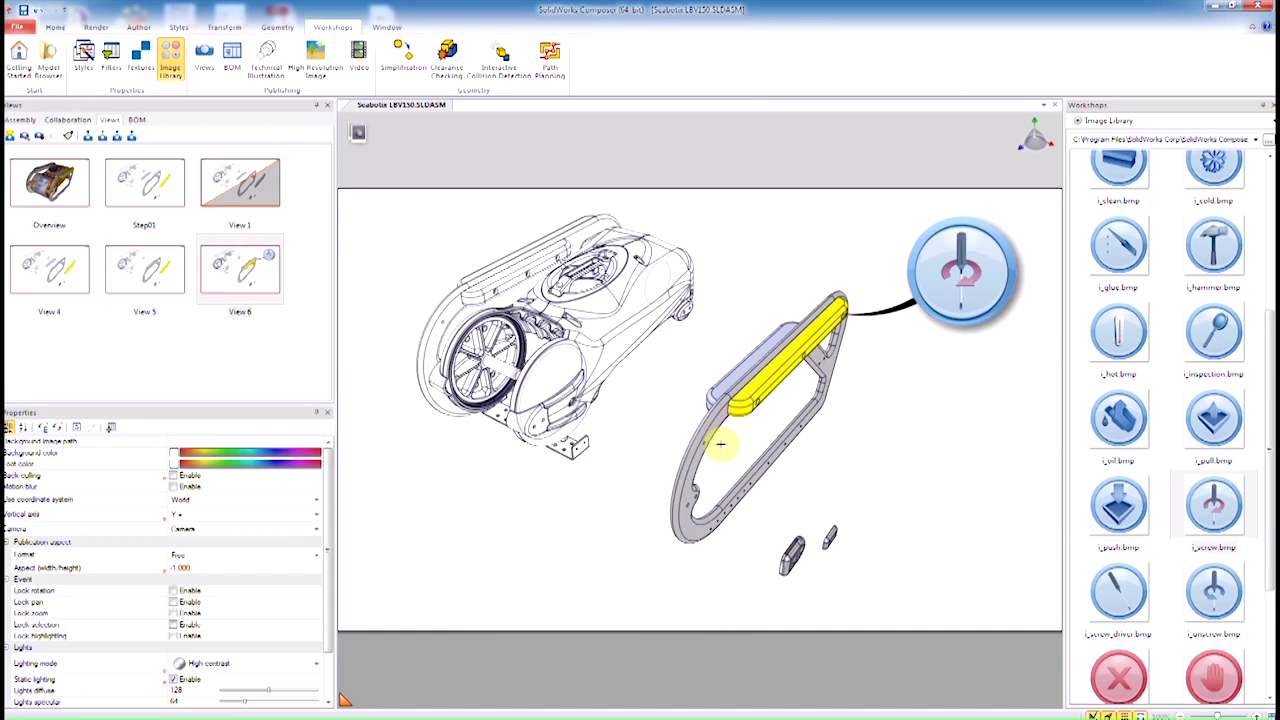
- Create a new view and hide the screw image by setting its opacity to 0
left_click(11, 136)
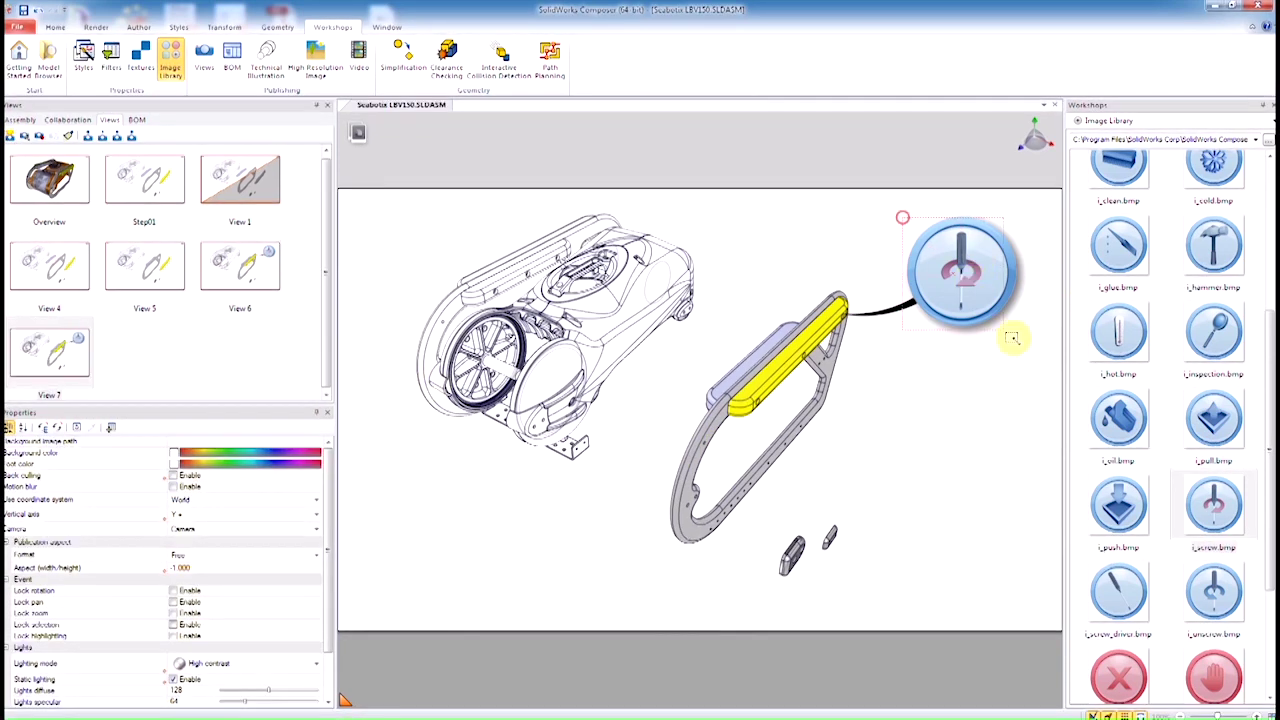
left_click(1012, 338)
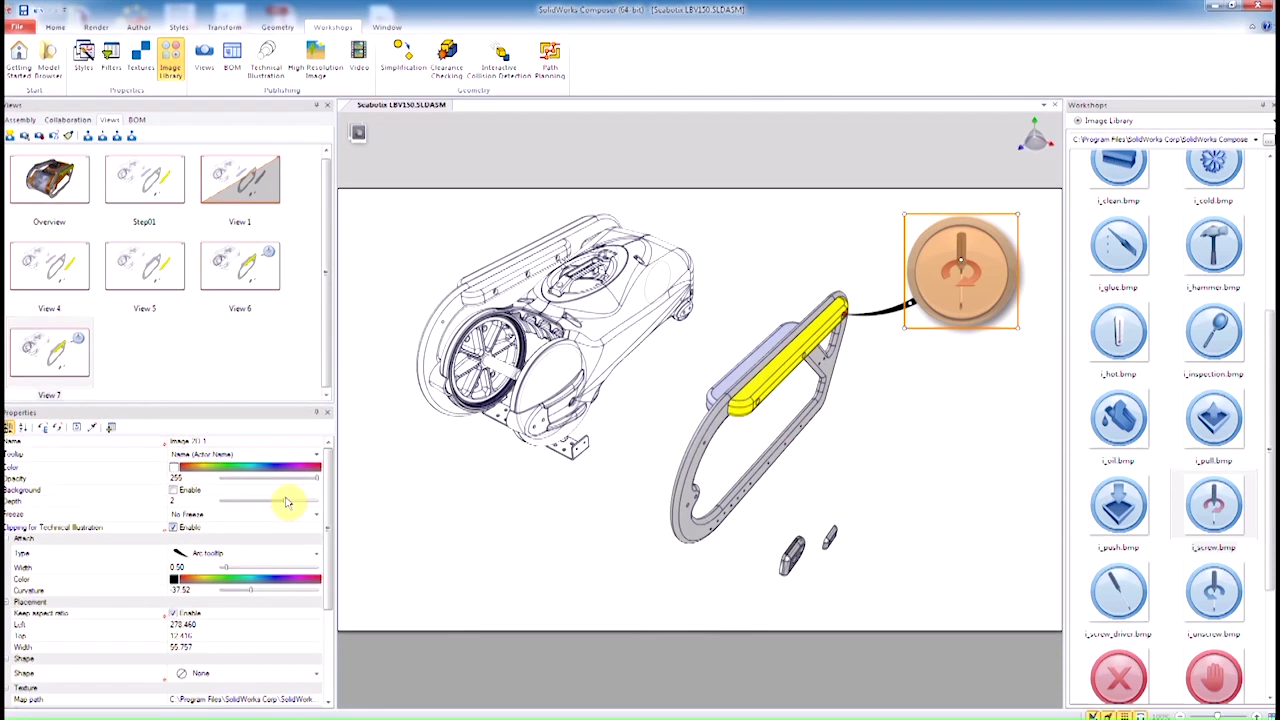
left_click_drag(261, 488, 118, 493)
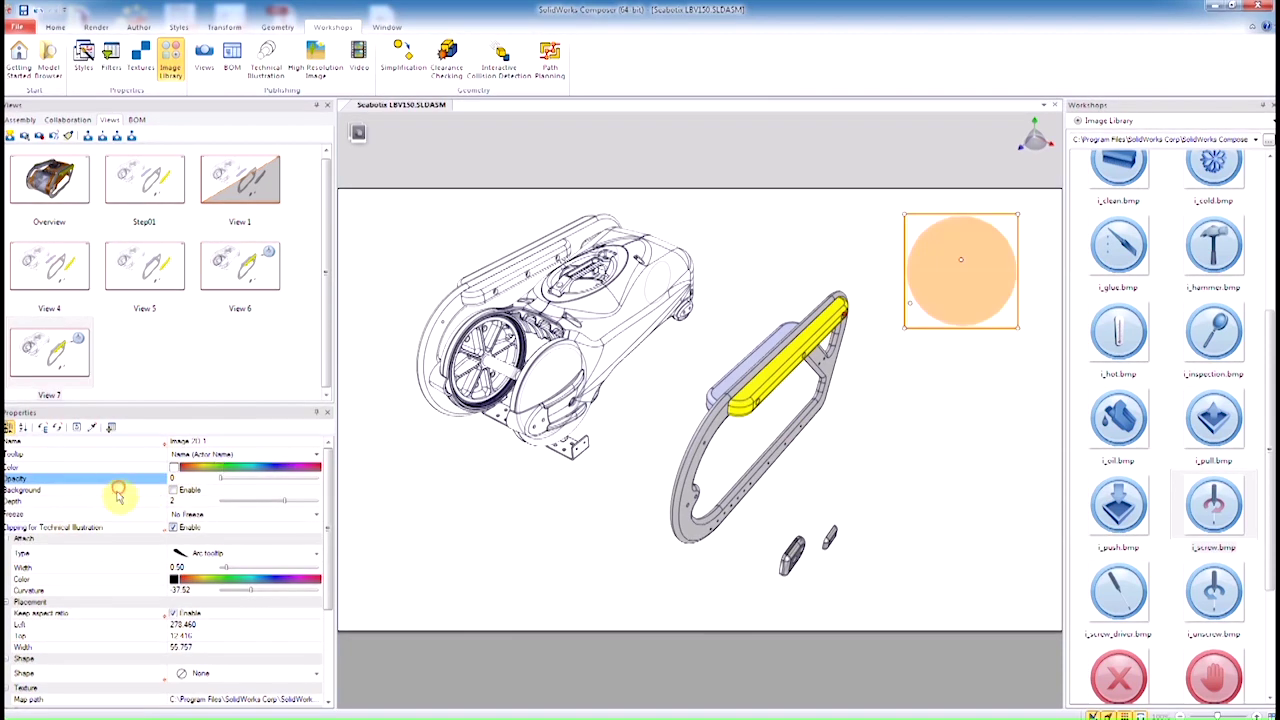
- Select the two small aluminum parts below the bumper frame and restore them to their neutral positions
left_click(967, 464)
left_click_drag(773, 530, 875, 562)
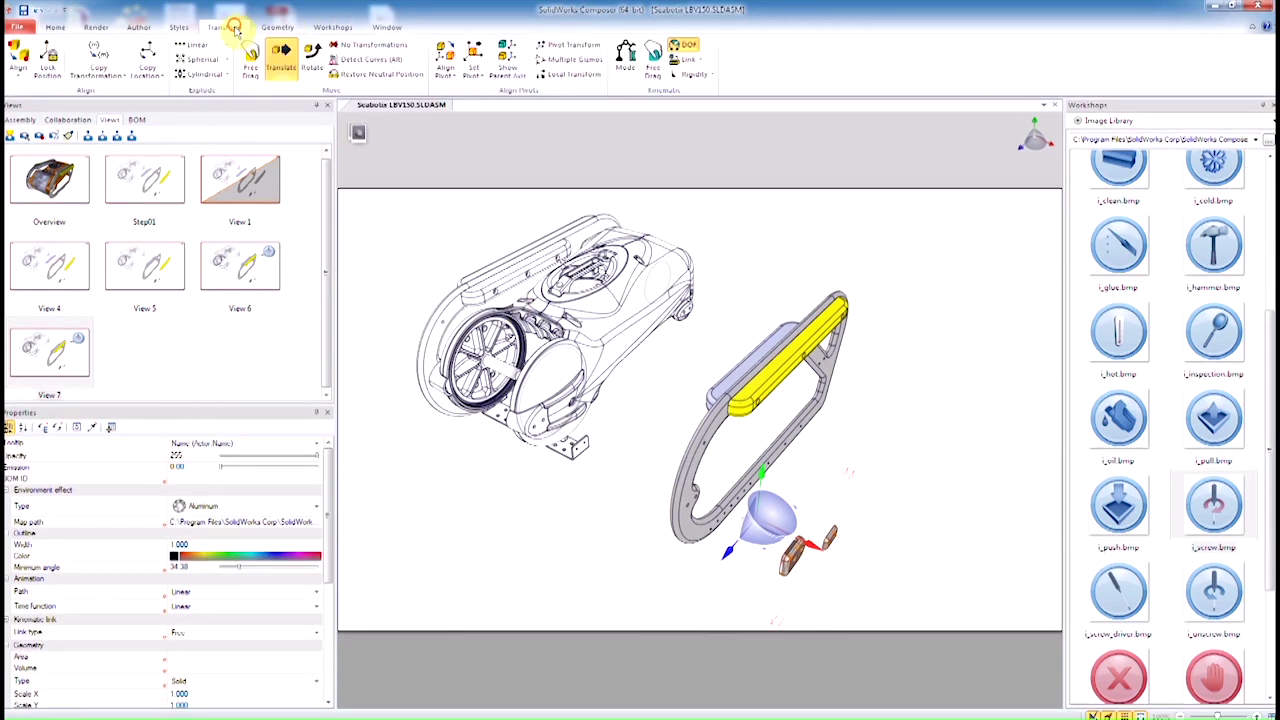
left_click(372, 75)
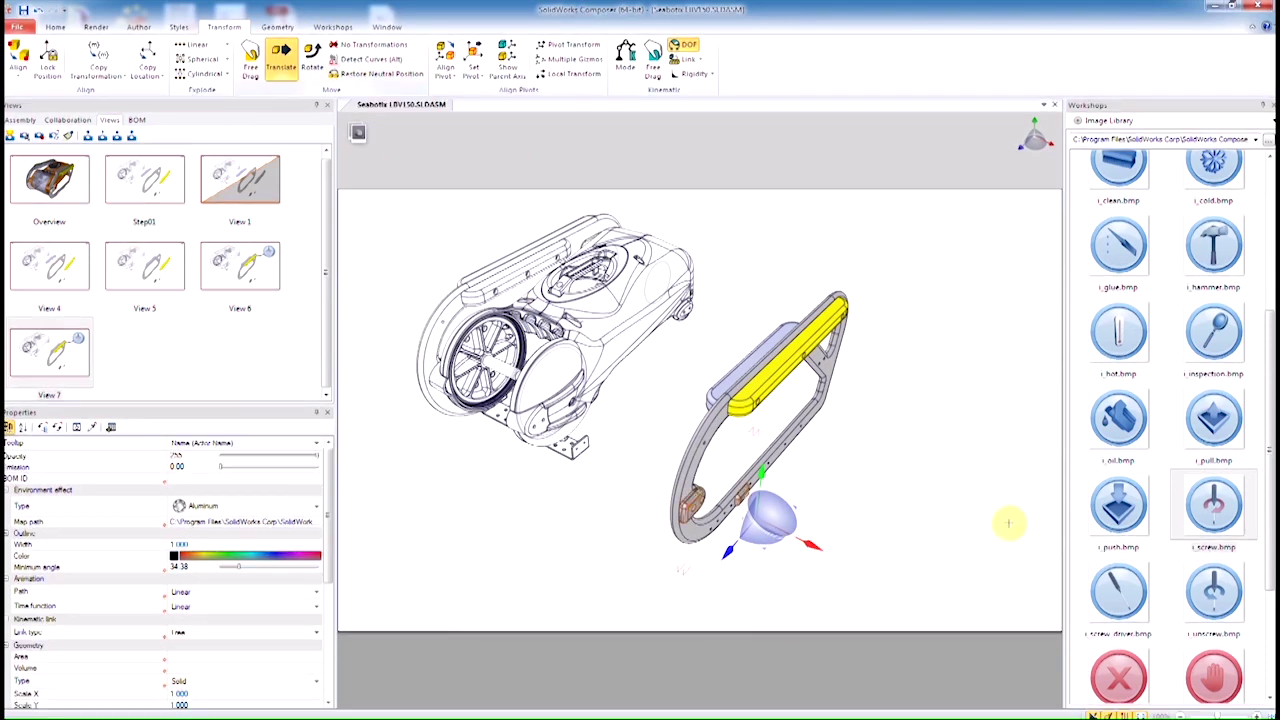
- Draw an arrow about 332 long pointing at the larger aluminum part at the front of the bumper frame
left_click(135, 28)
left_click(126, 59)
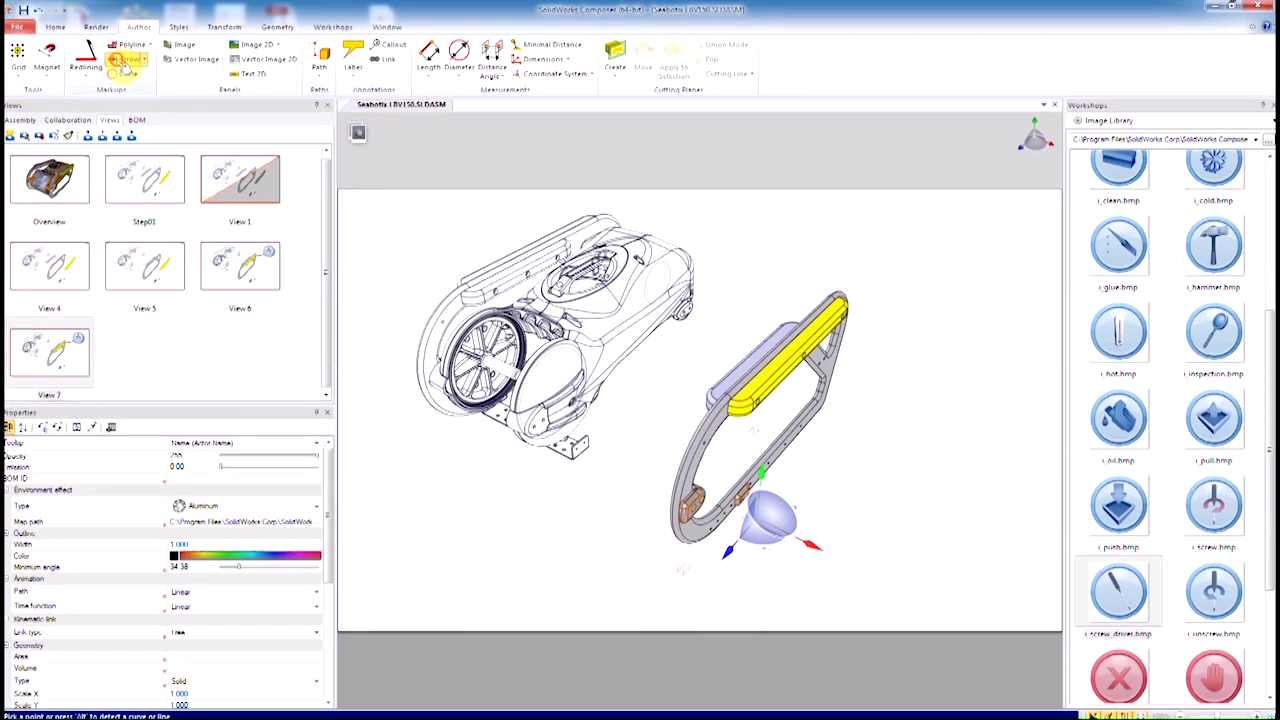
left_click(673, 485)
scroll(727, 545, "up", 3)
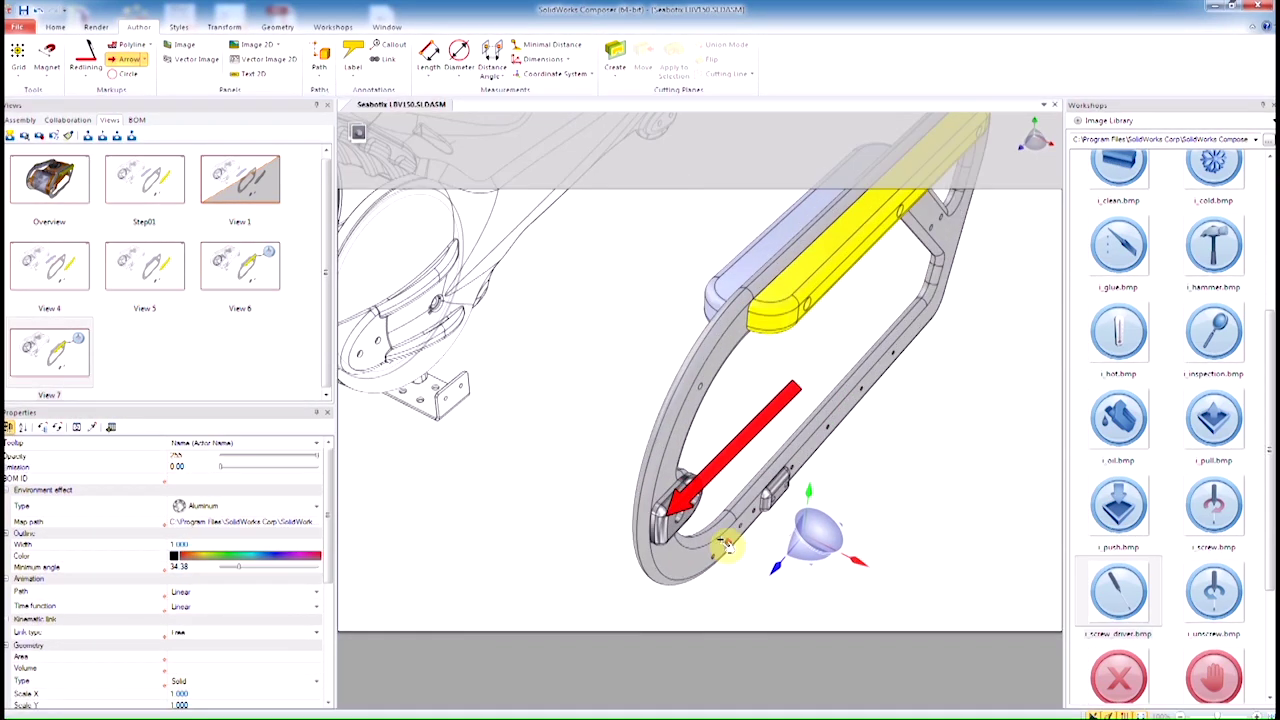
middle_click_drag(725, 543, 688, 453)
scroll(652, 420, "up", 5)
left_click(507, 371)
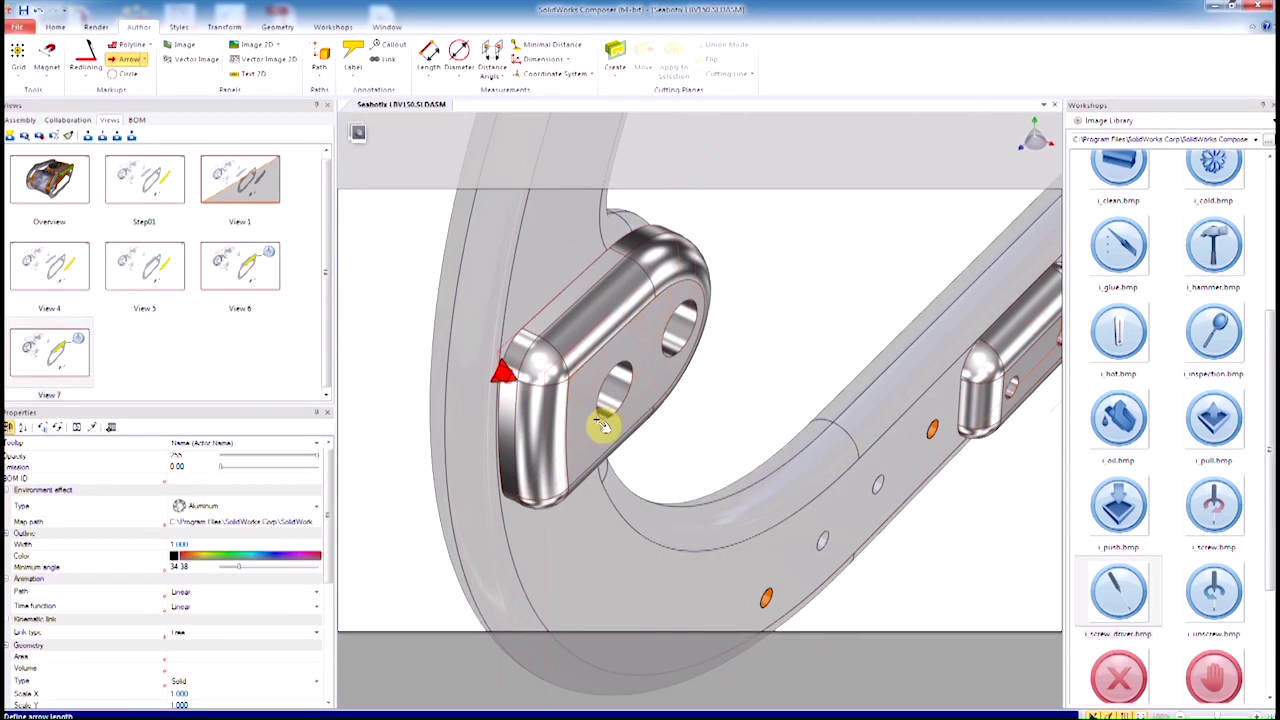
scroll(910, 495, "down", 5)
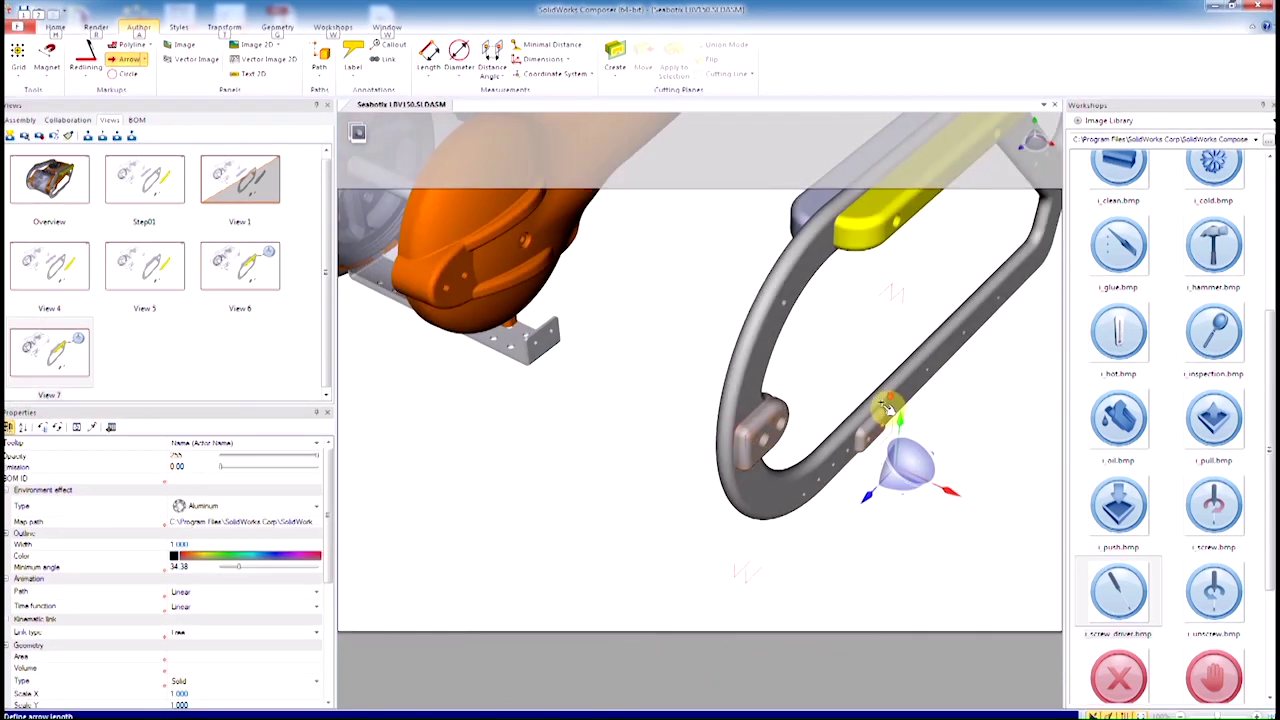
scroll(884, 404, "down", 4)
middle_click_drag(888, 394, 797, 415)
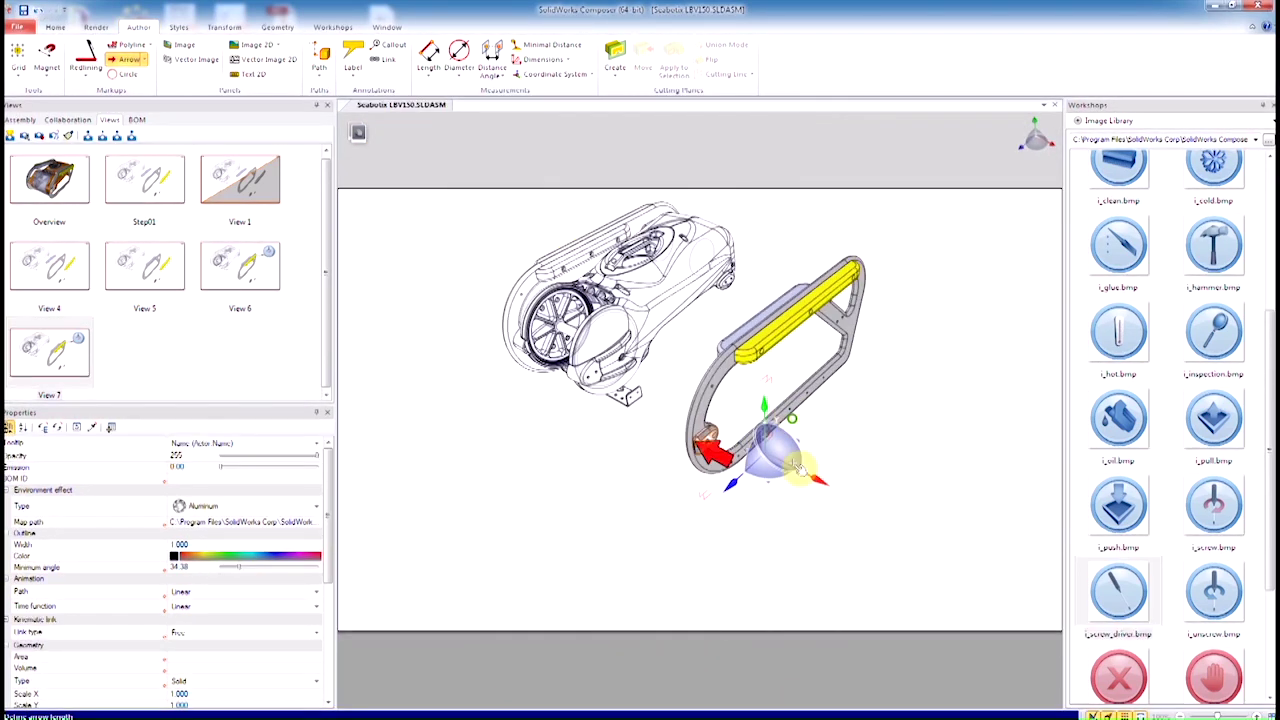
left_click(886, 542)
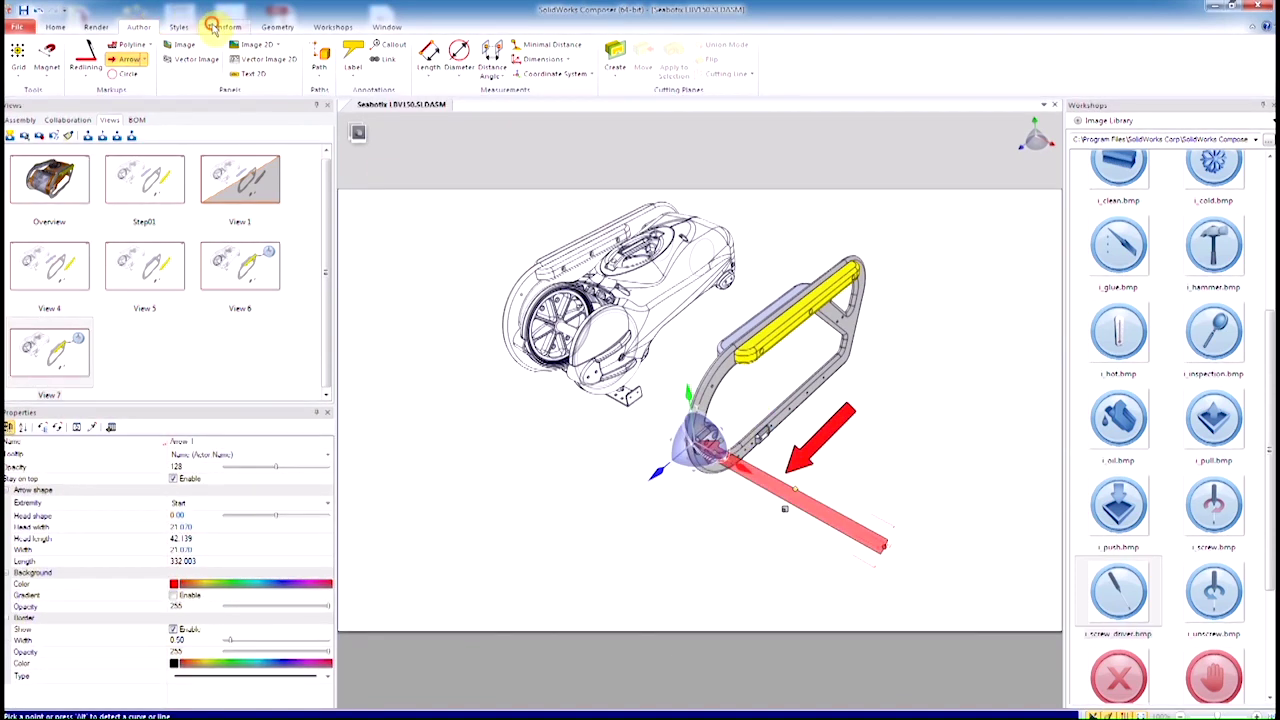
- Translate the arrow about 33.8 along its own axis, away from the aluminum part
left_click(213, 27)
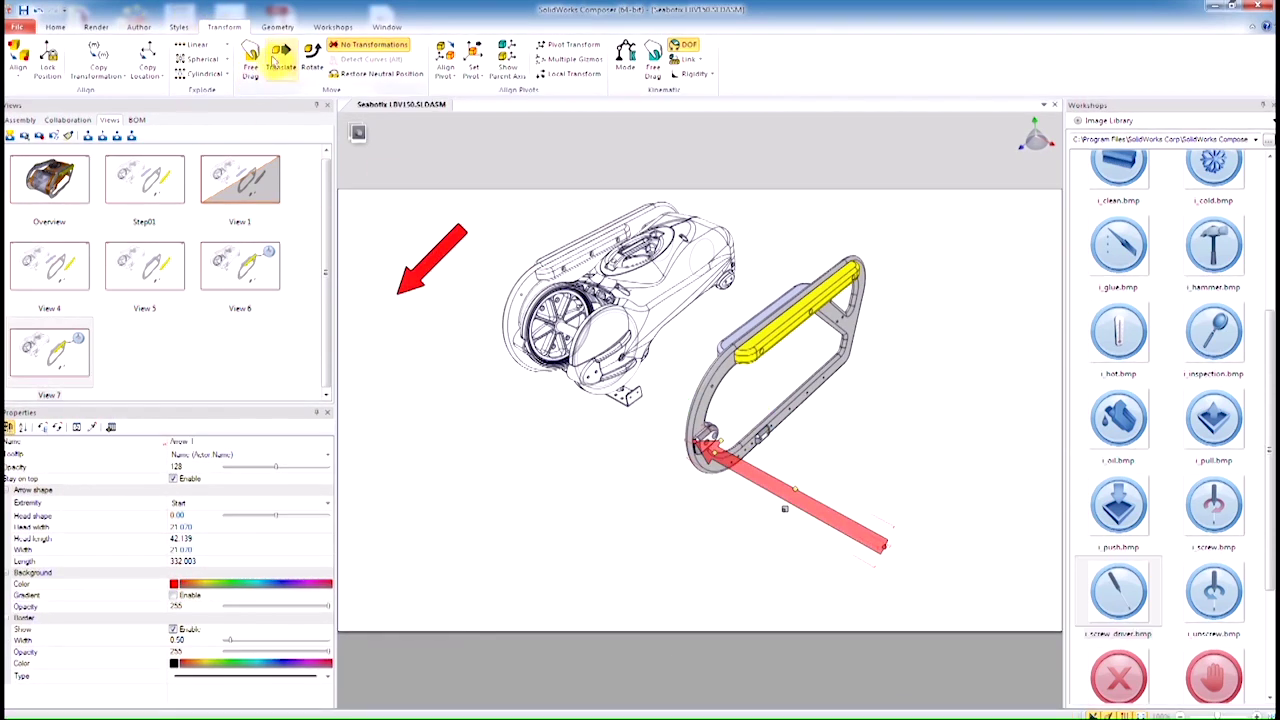
left_click(276, 60)
left_click(757, 484)
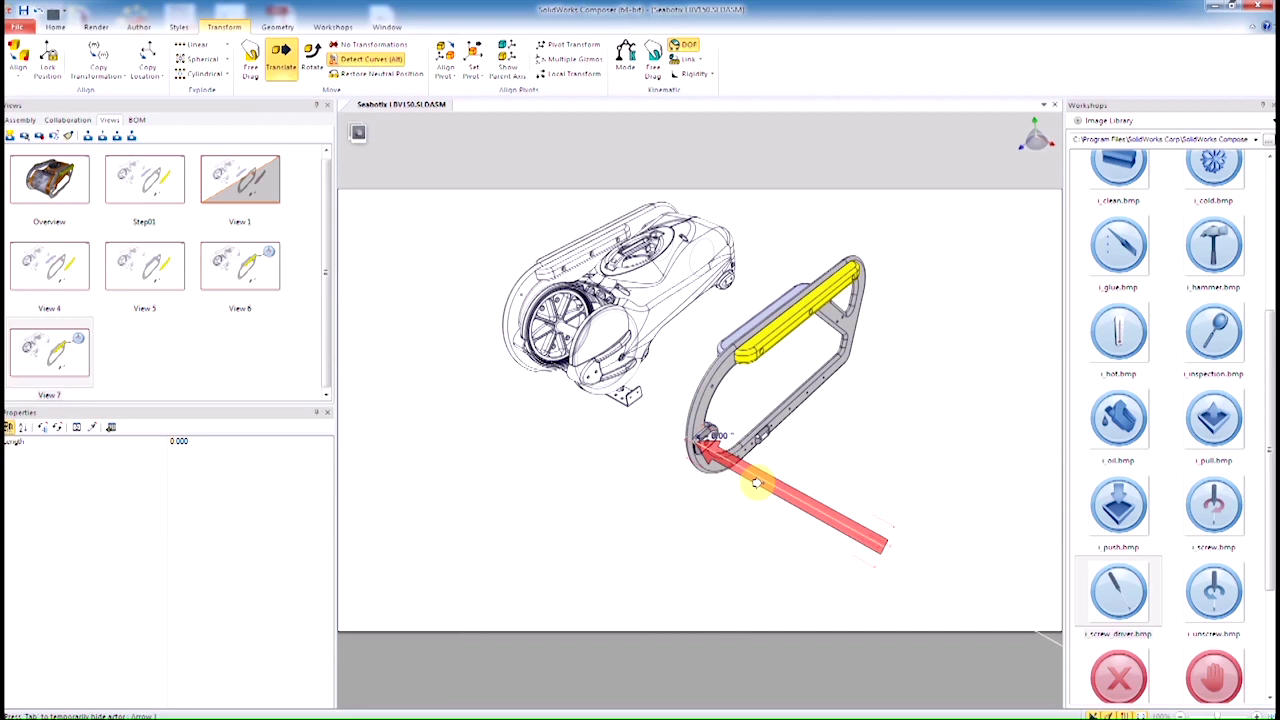
mouse_move(757, 484)
left_mouse_down()
mouse_move(771, 509)
mouse_move(751, 492)
left_mouse_up()
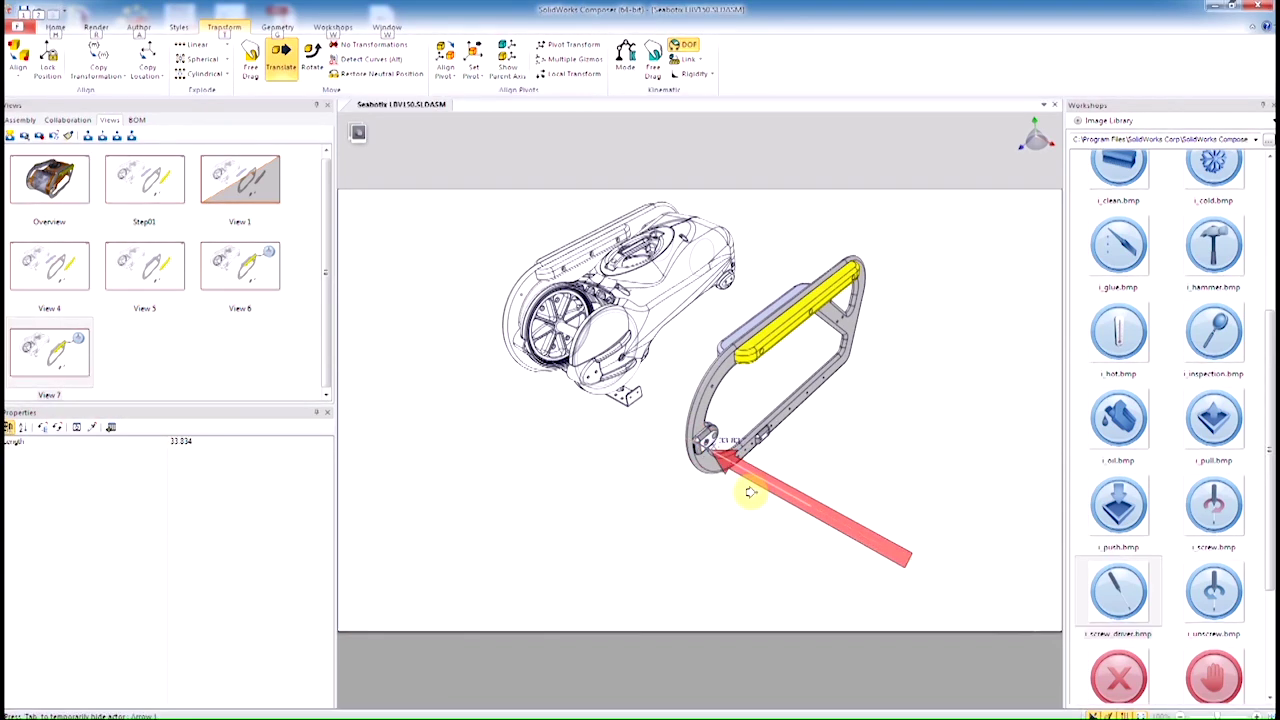
- Set the arrow's opacity to 255 and its background color to green
left_click_drag(277, 468, 374, 473)
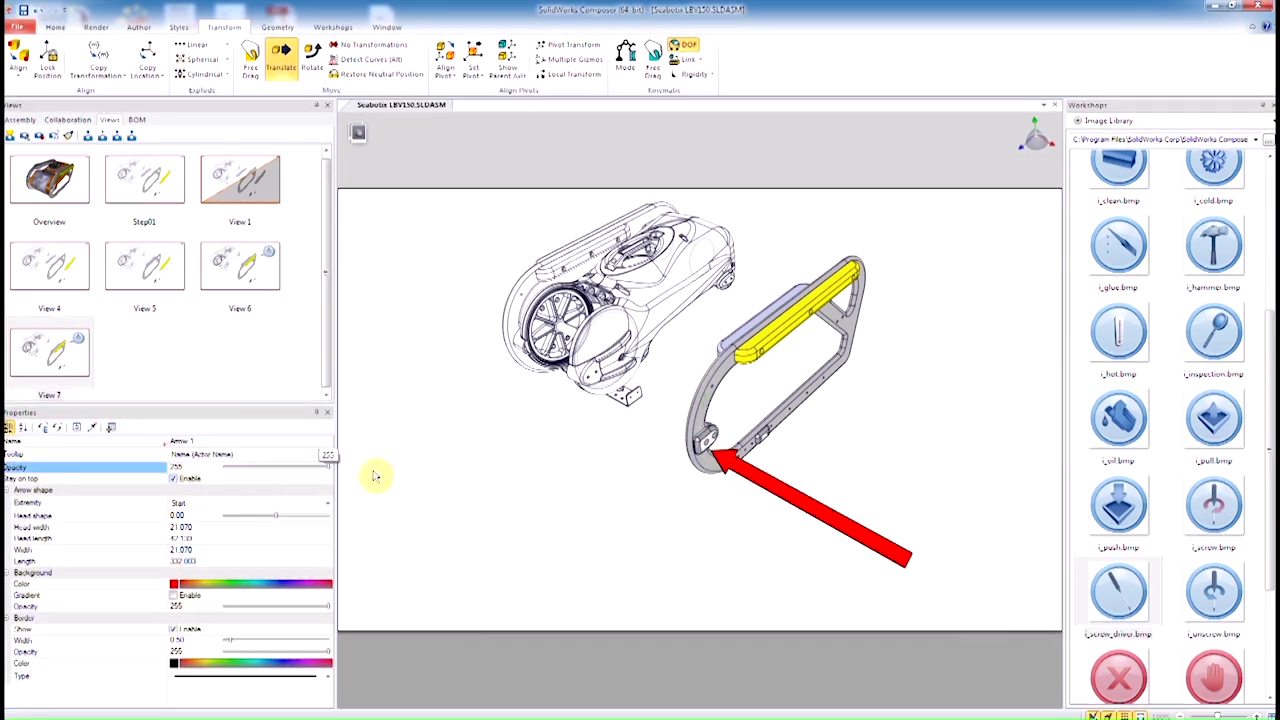
left_click(196, 584)
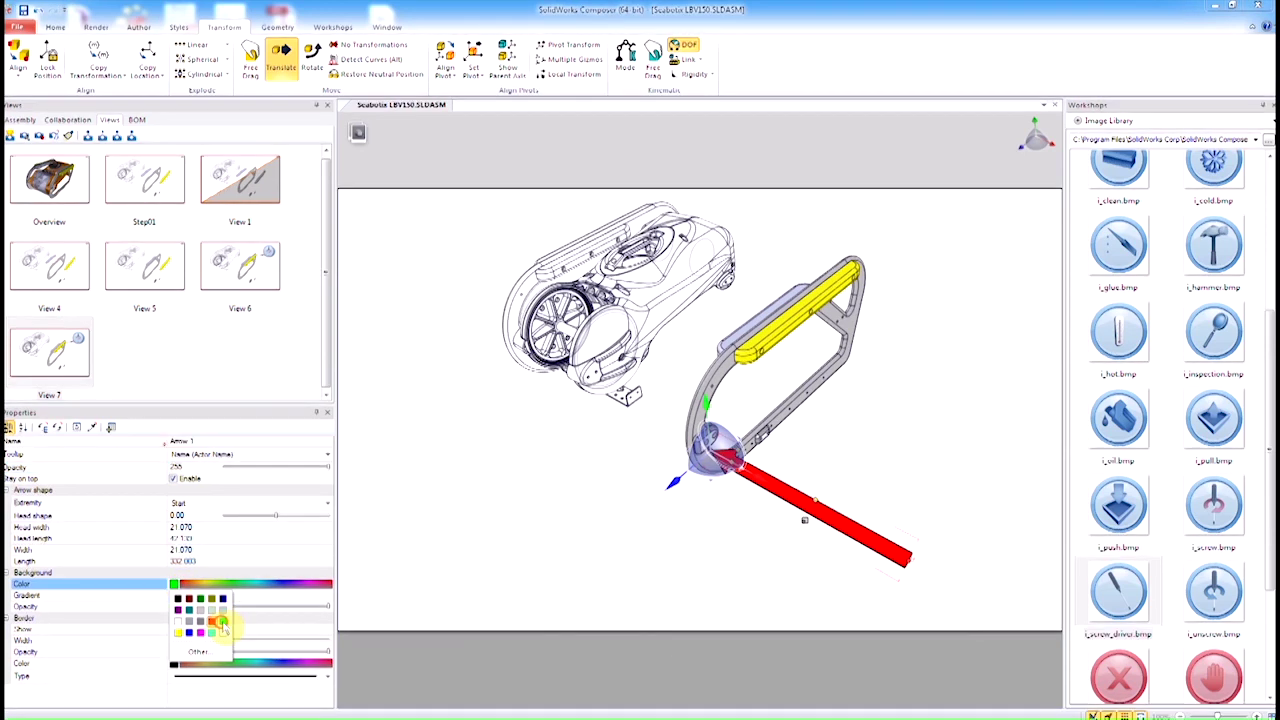
left_click(222, 623)
- Restore the viewpoint from camera view View 1 and update View 7 with the green arrow
left_click(224, 195)
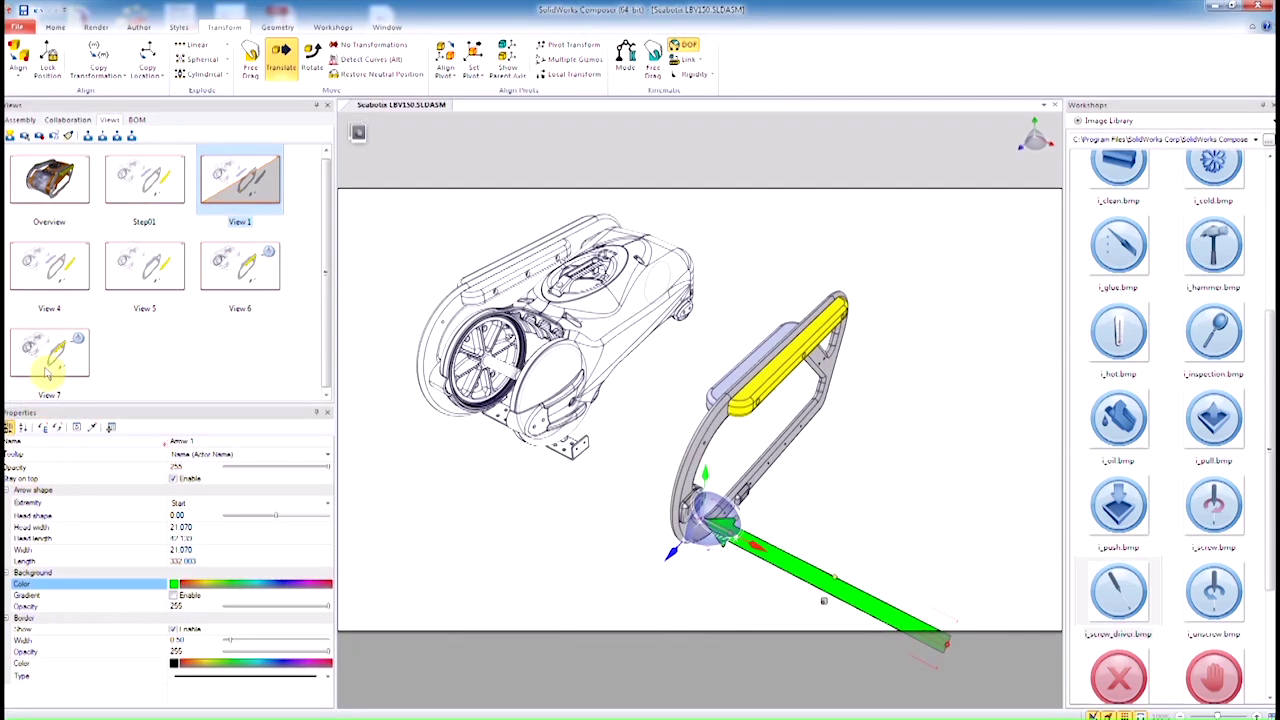
left_click(47, 372)
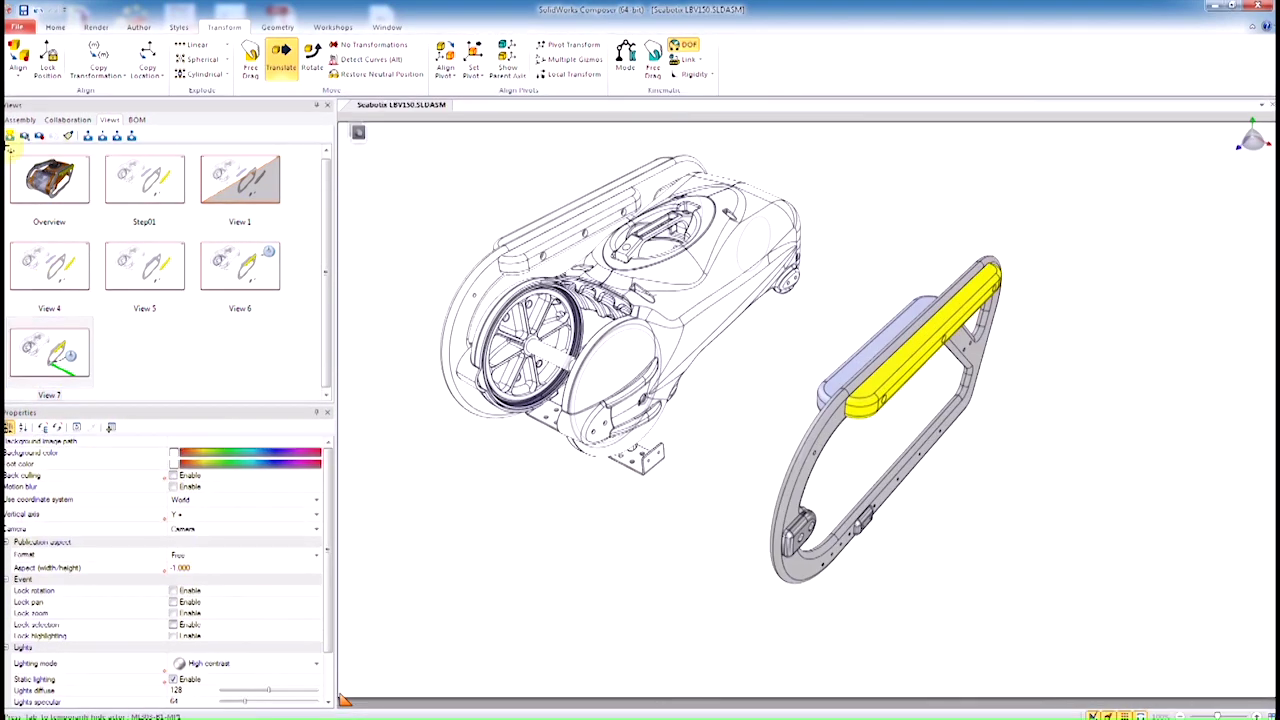
- Capture the current state as a new view, and restore the Bumper Right Side assembly to its neutral position
left_click(9, 137)
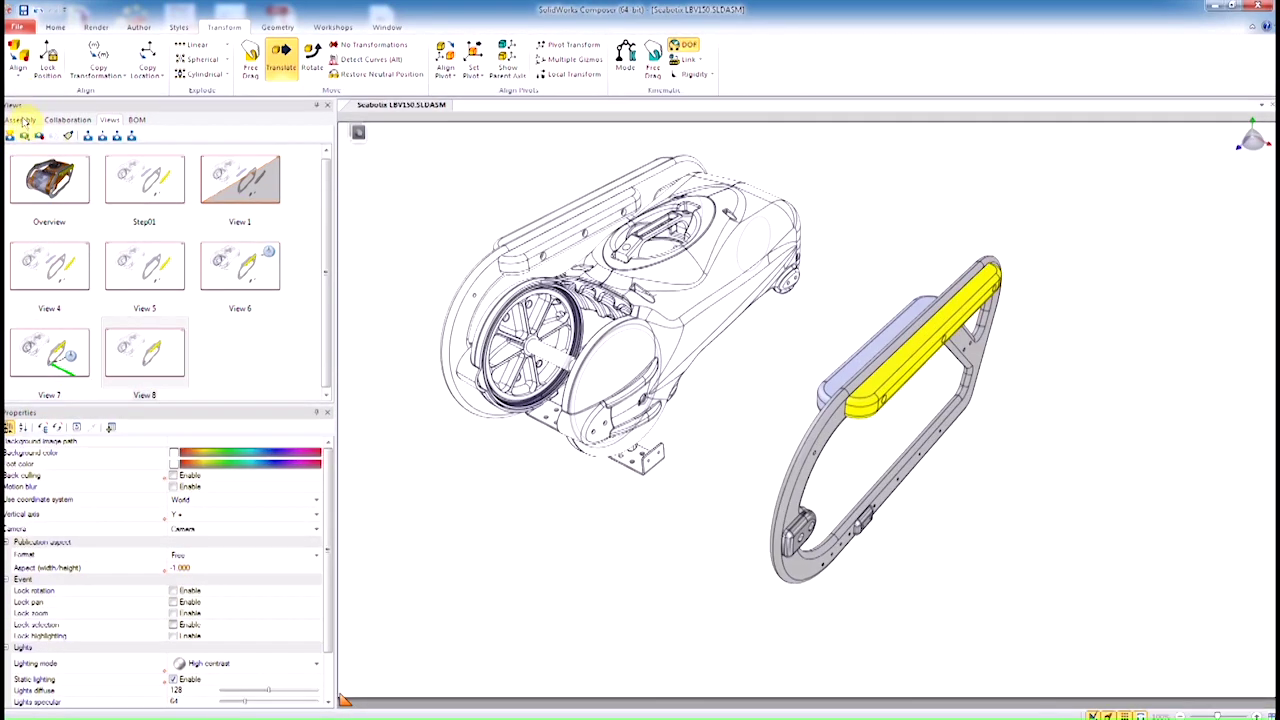
left_click(18, 119)
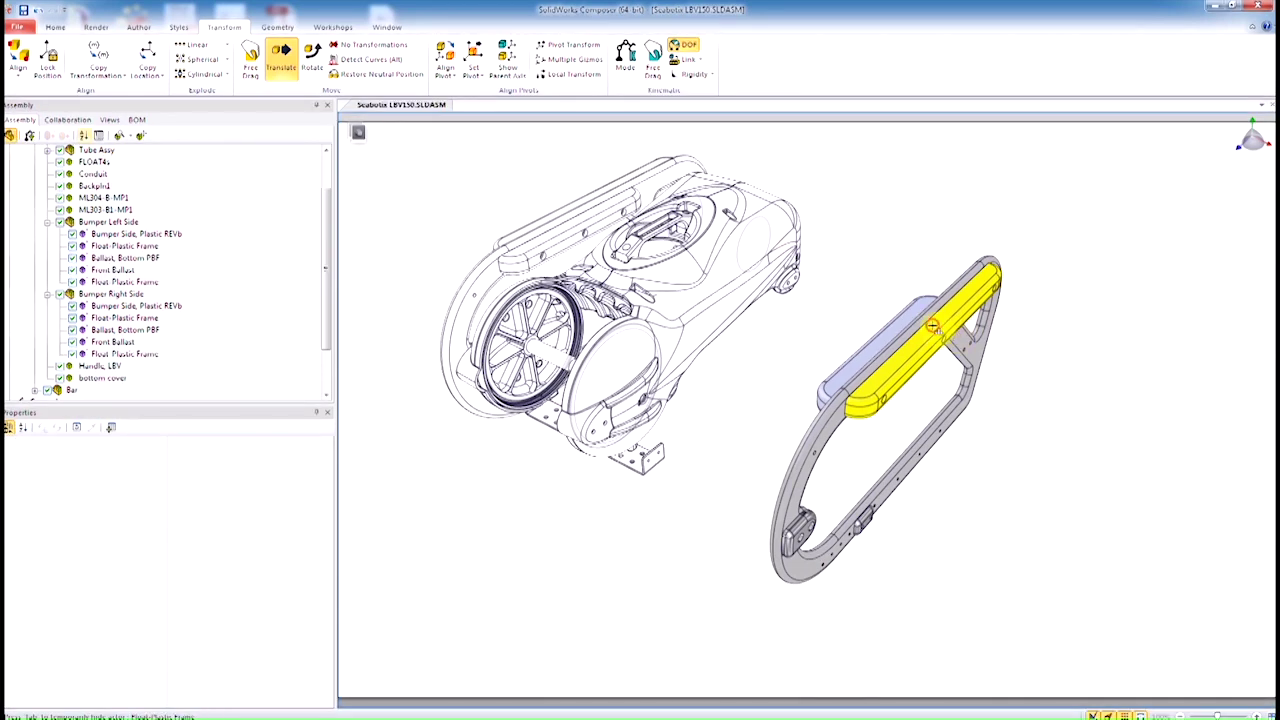
left_click(958, 340)
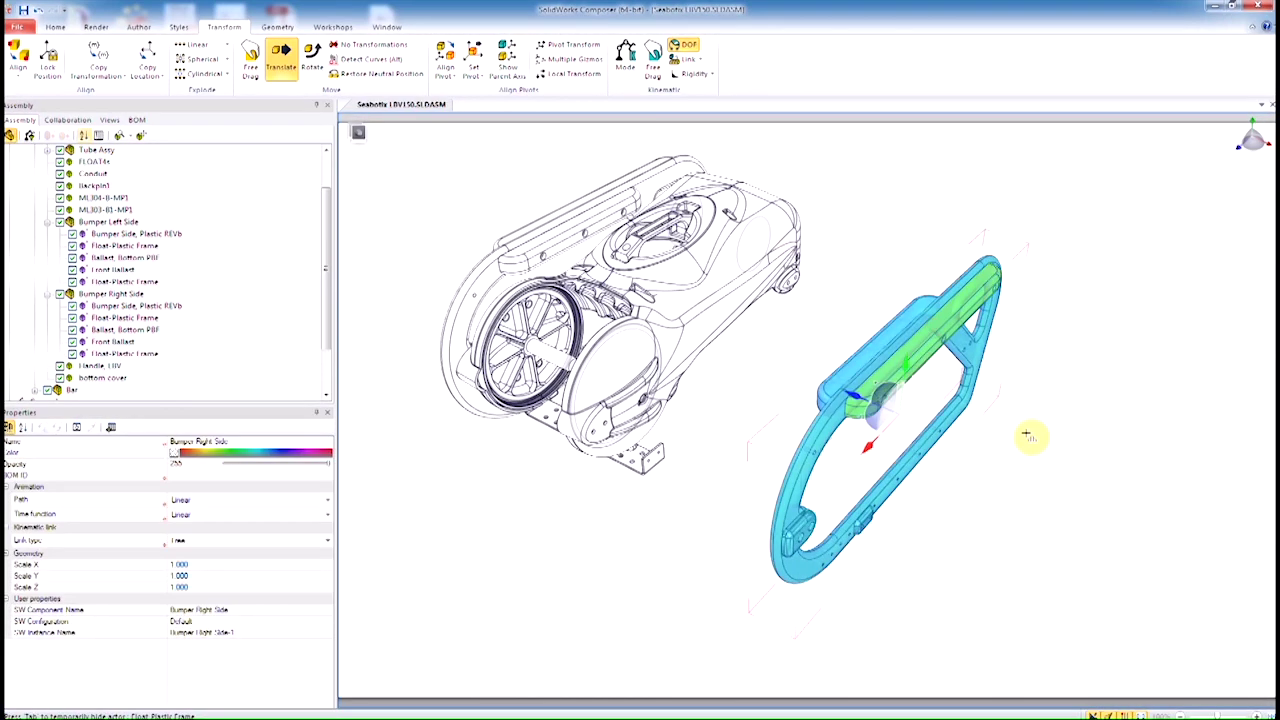
left_click(391, 78)
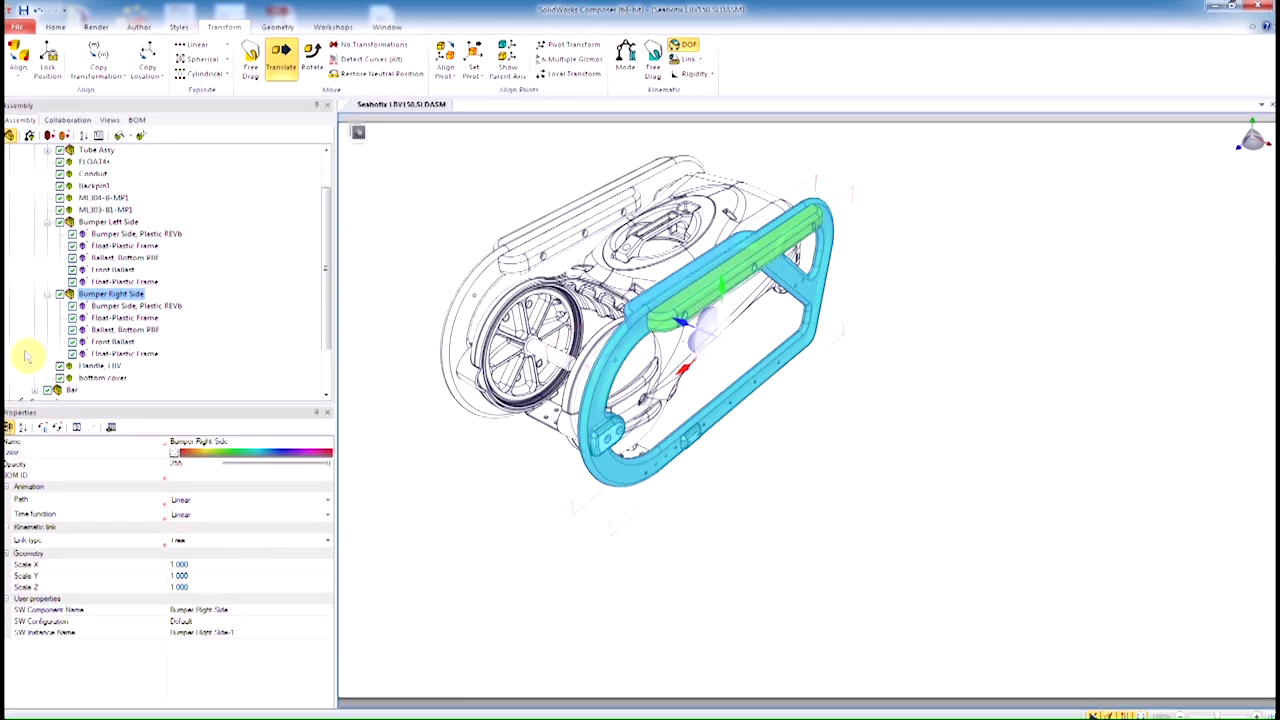
- Capture the reassembled right bumper as another new view, and play the saved views one by one
left_click(109, 119)
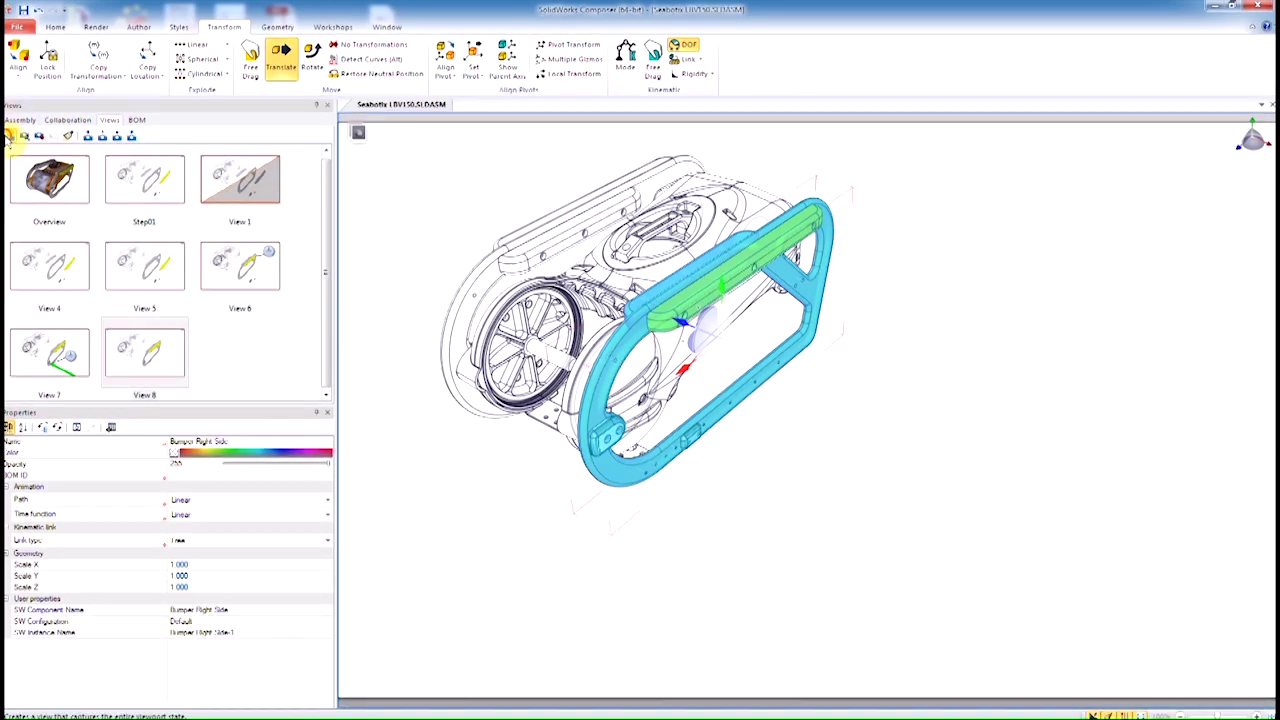
key("ctrl+shift+n")
left_click(537, 587)
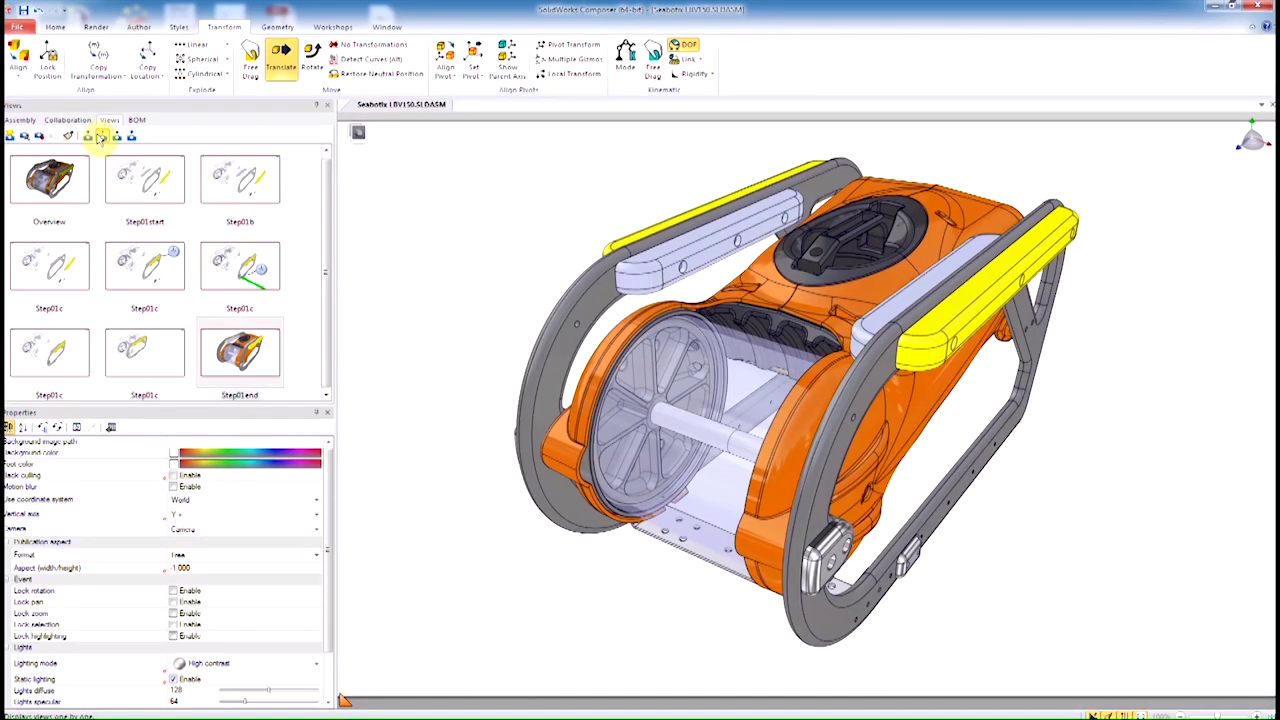
left_click(97, 136)
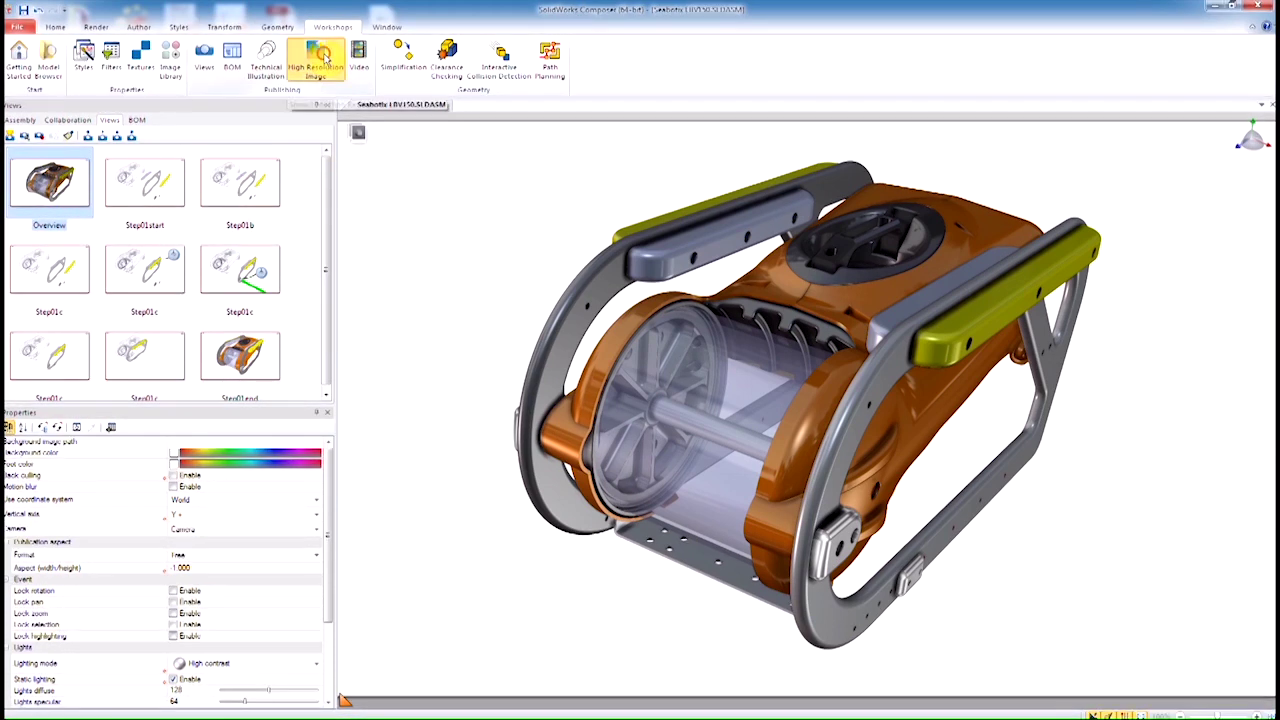
- Set up high resolution image output without alpha channel or anti-aliasing, with a width of 2400 pixels
left_click(318, 60)
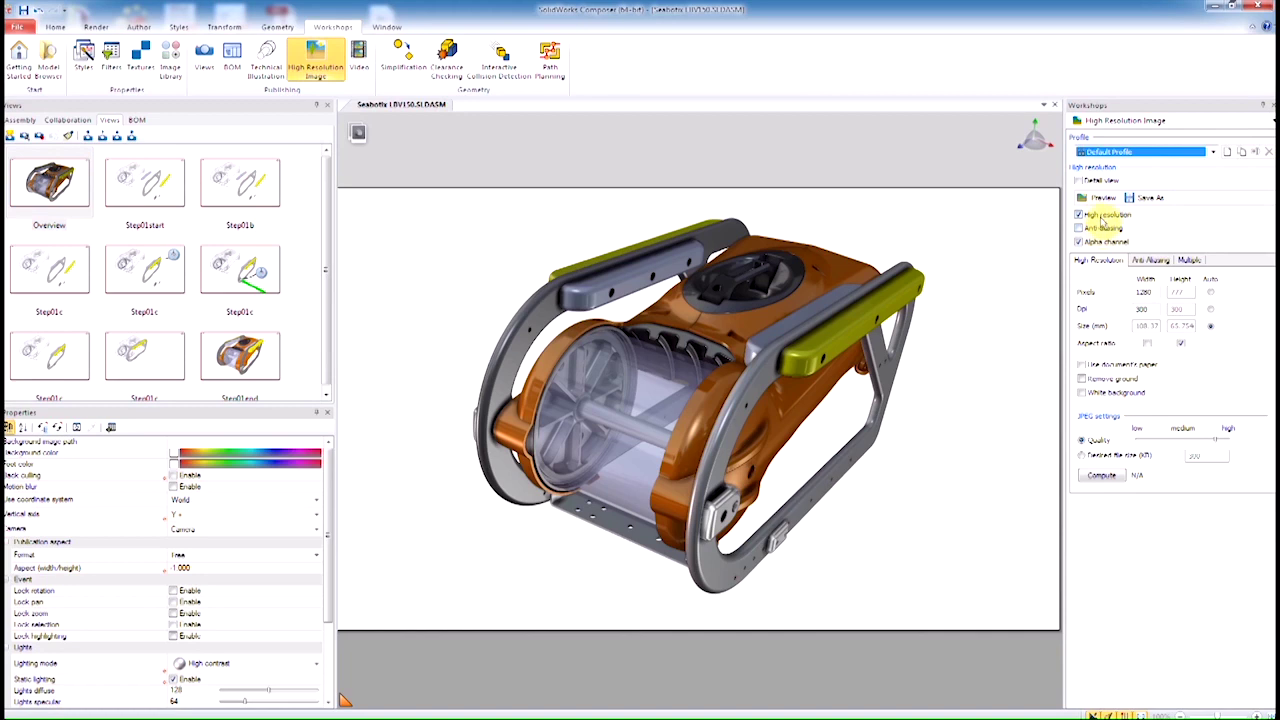
left_click(1081, 242)
left_click(1081, 229)
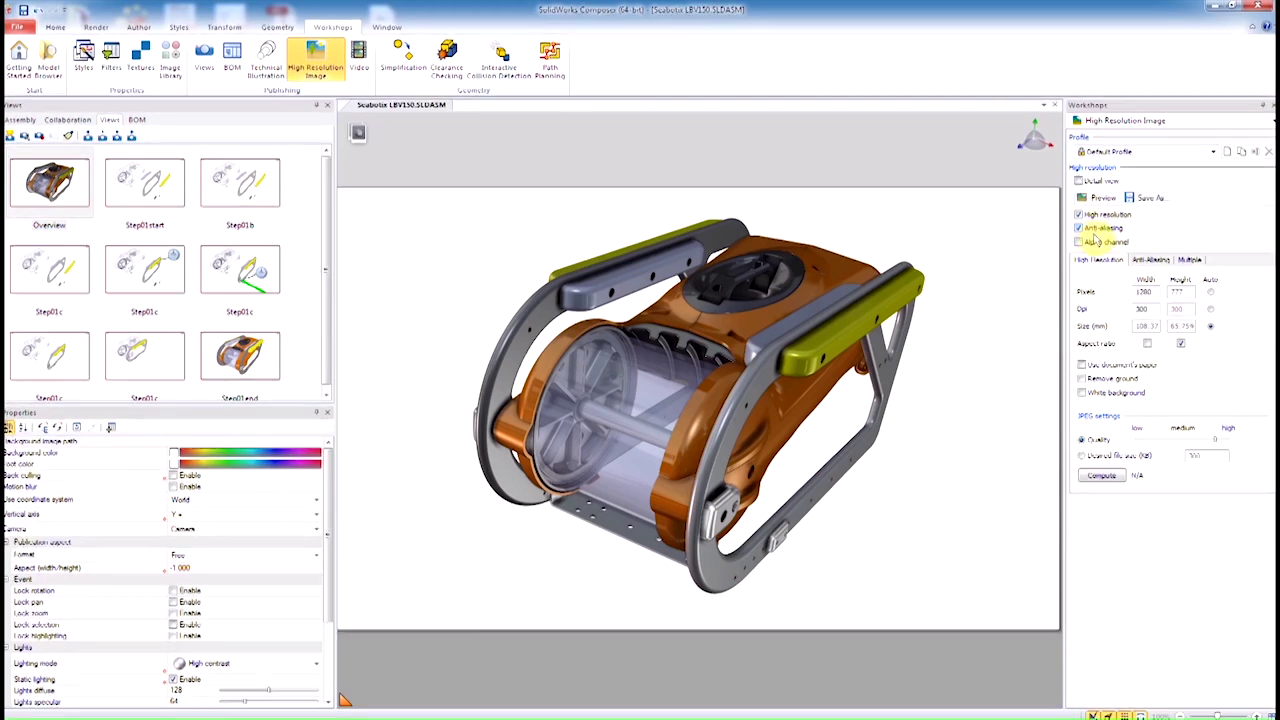
double_click(1143, 291)
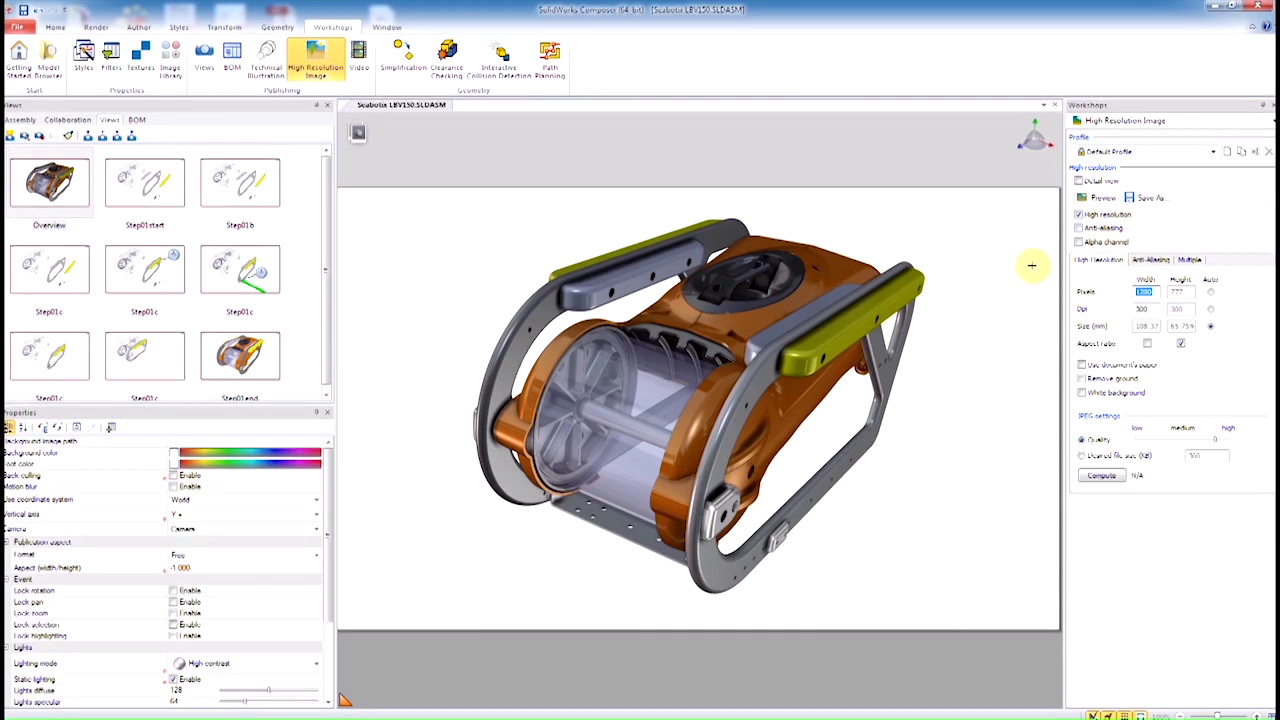
type("2400")
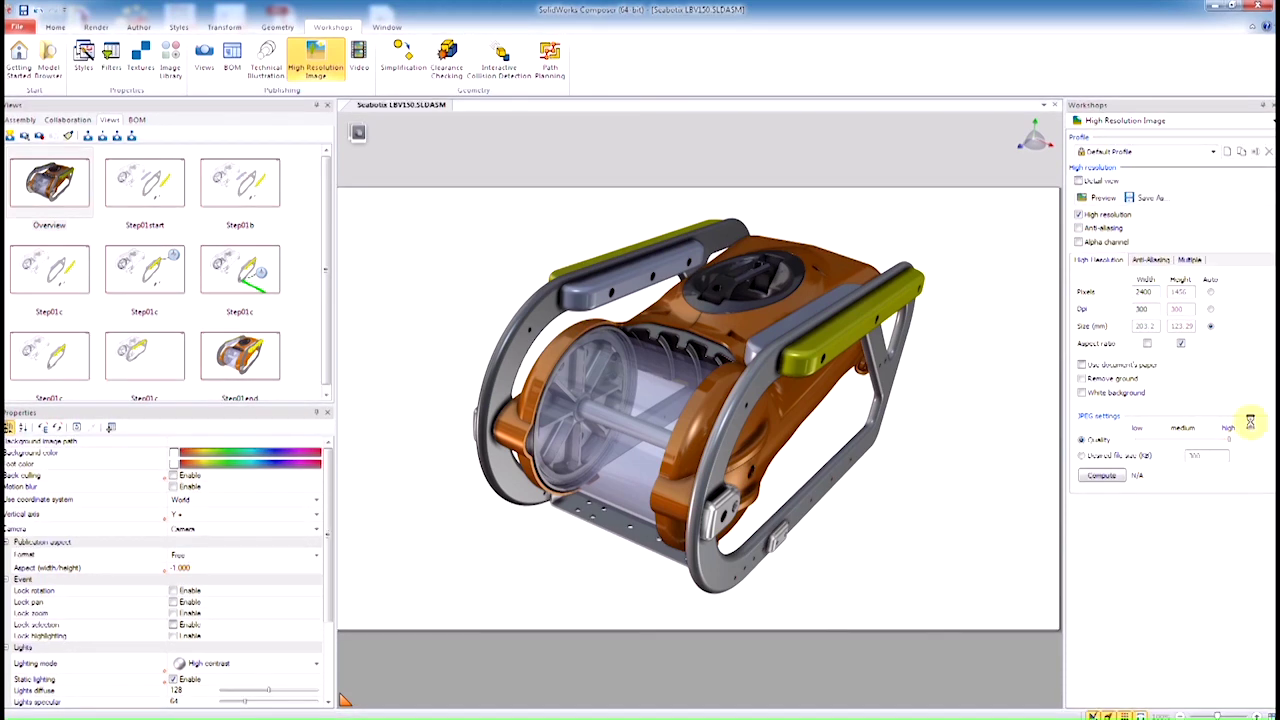
- Enable the document's paper, ground removal and white background for the images, and include all views in the output
left_click(1081, 392)
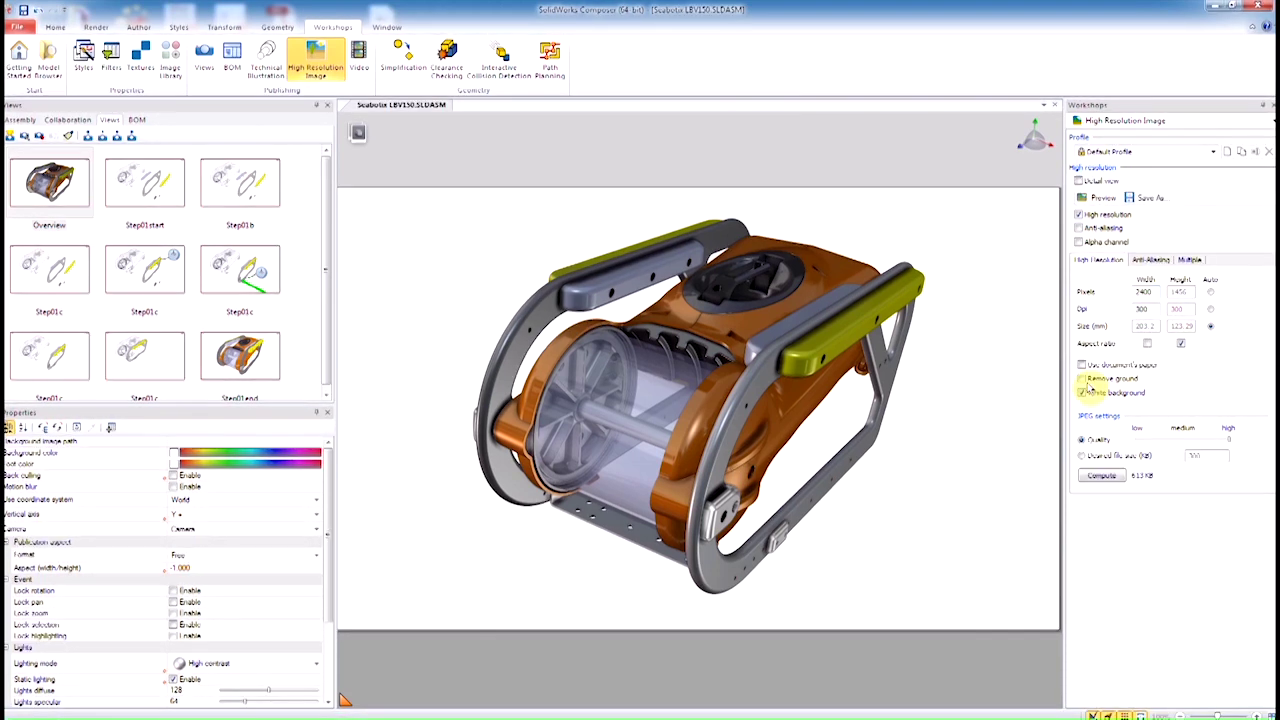
left_click(1081, 365)
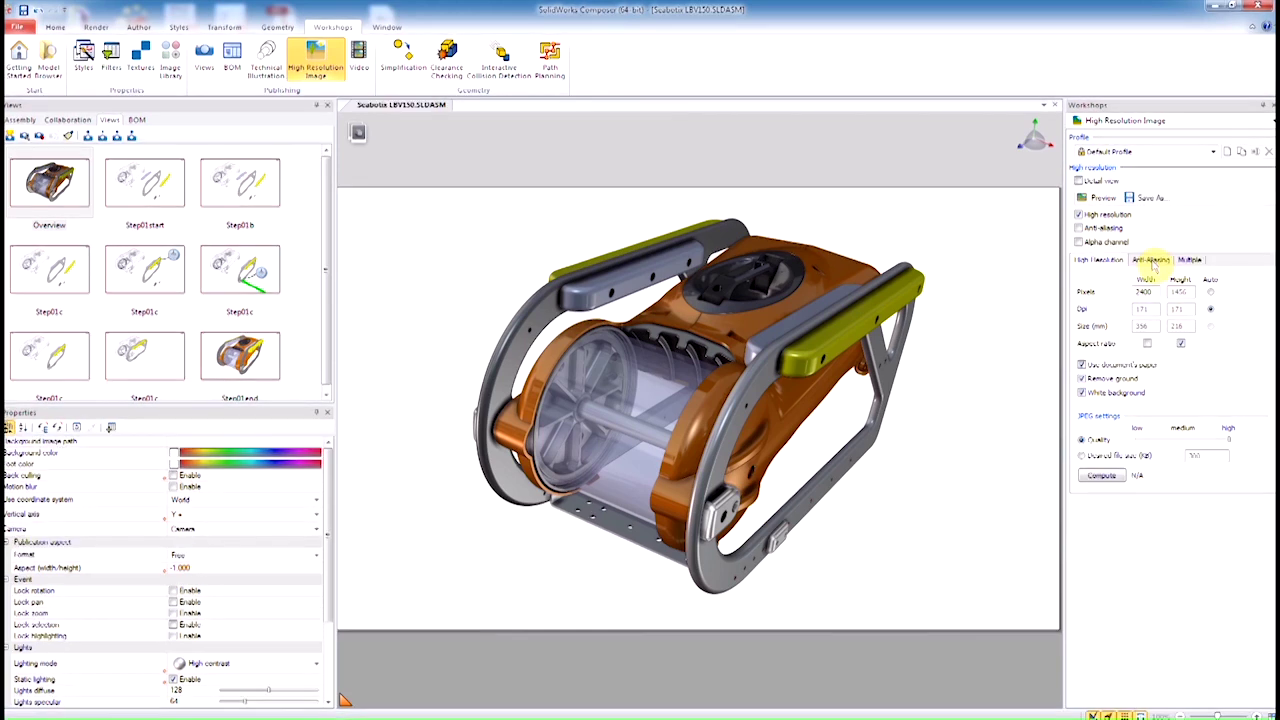
left_click(1190, 261)
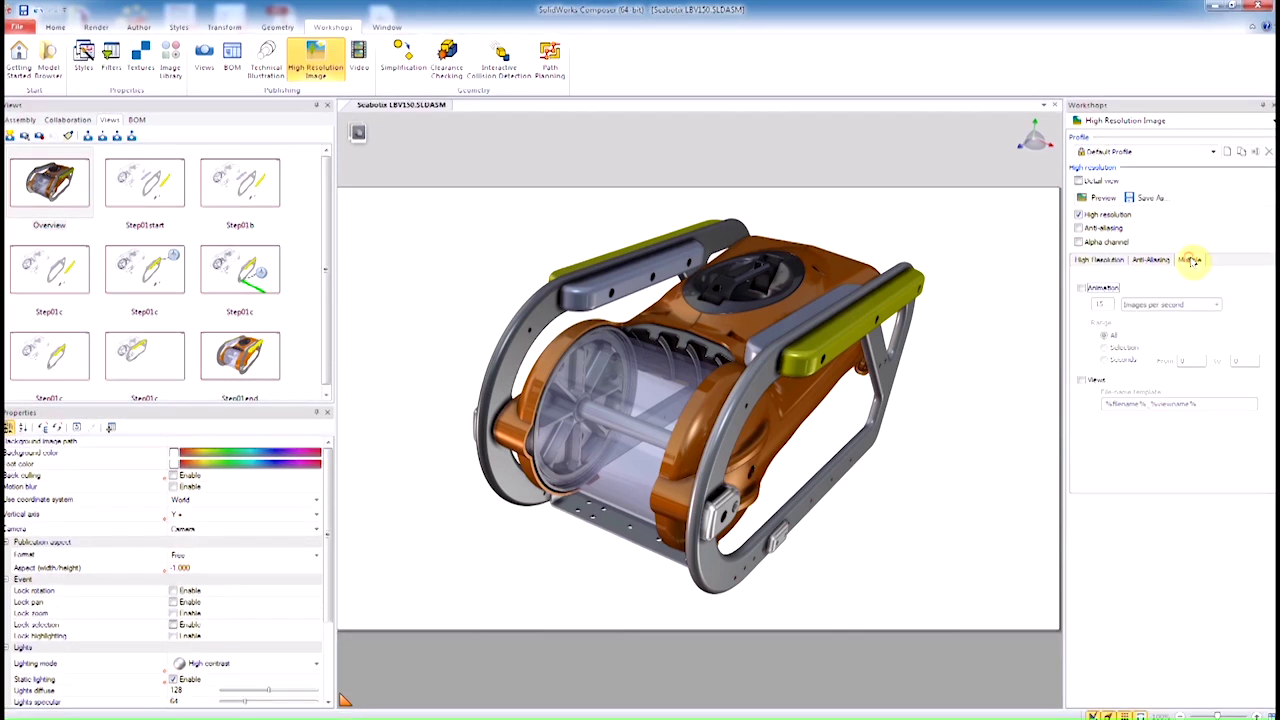
left_click(1082, 381)
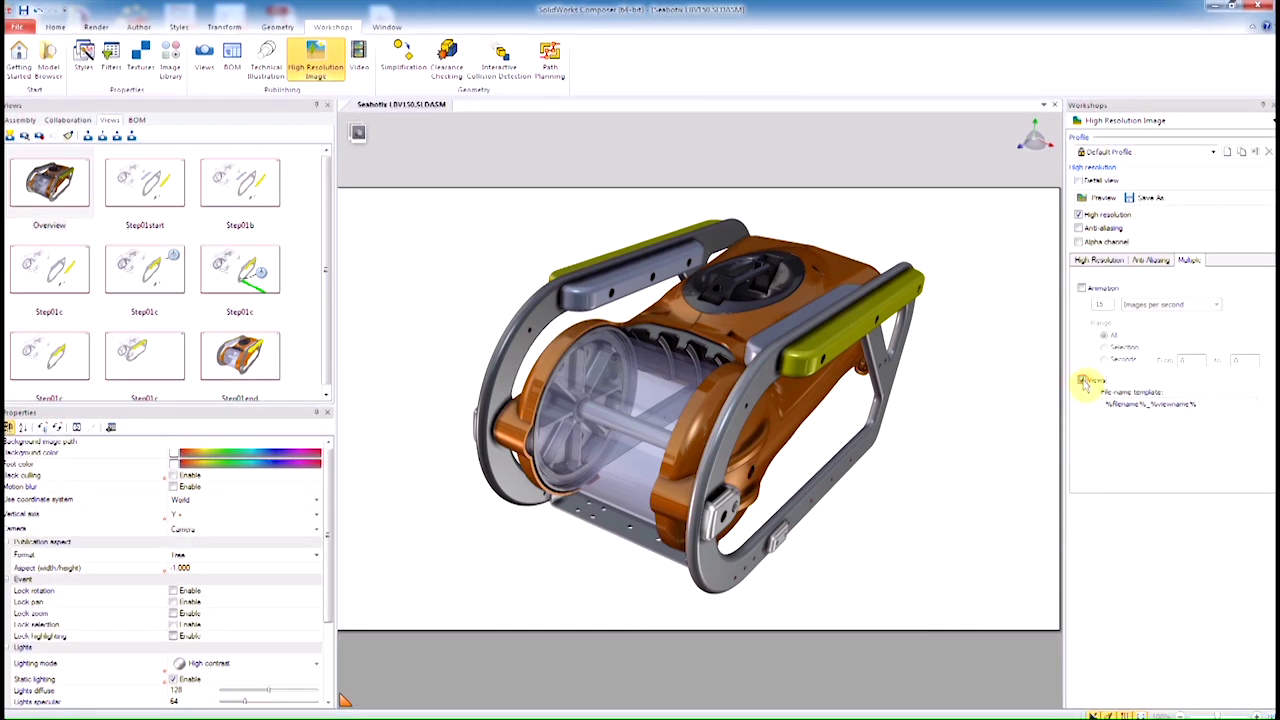
- Save the view images as JPEG files in a new folder named Images inside Printable-Manual
left_click(1143, 197)
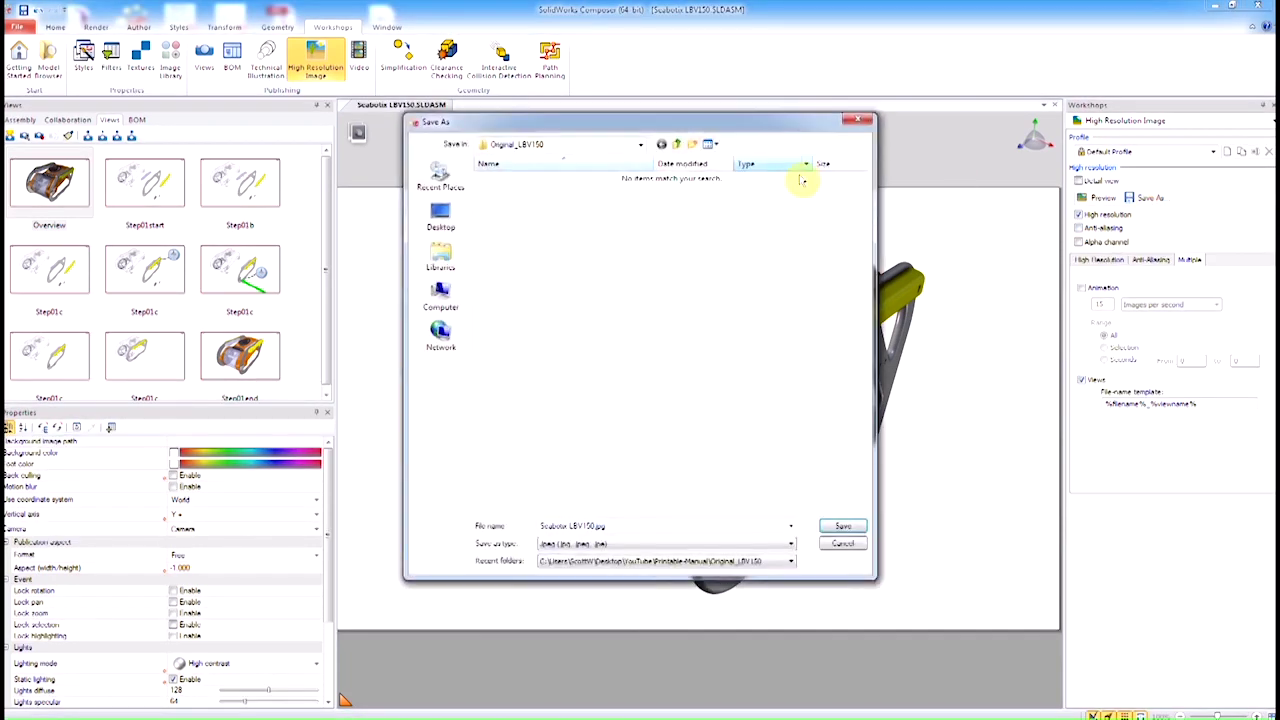
left_click(677, 144)
left_click(697, 148)
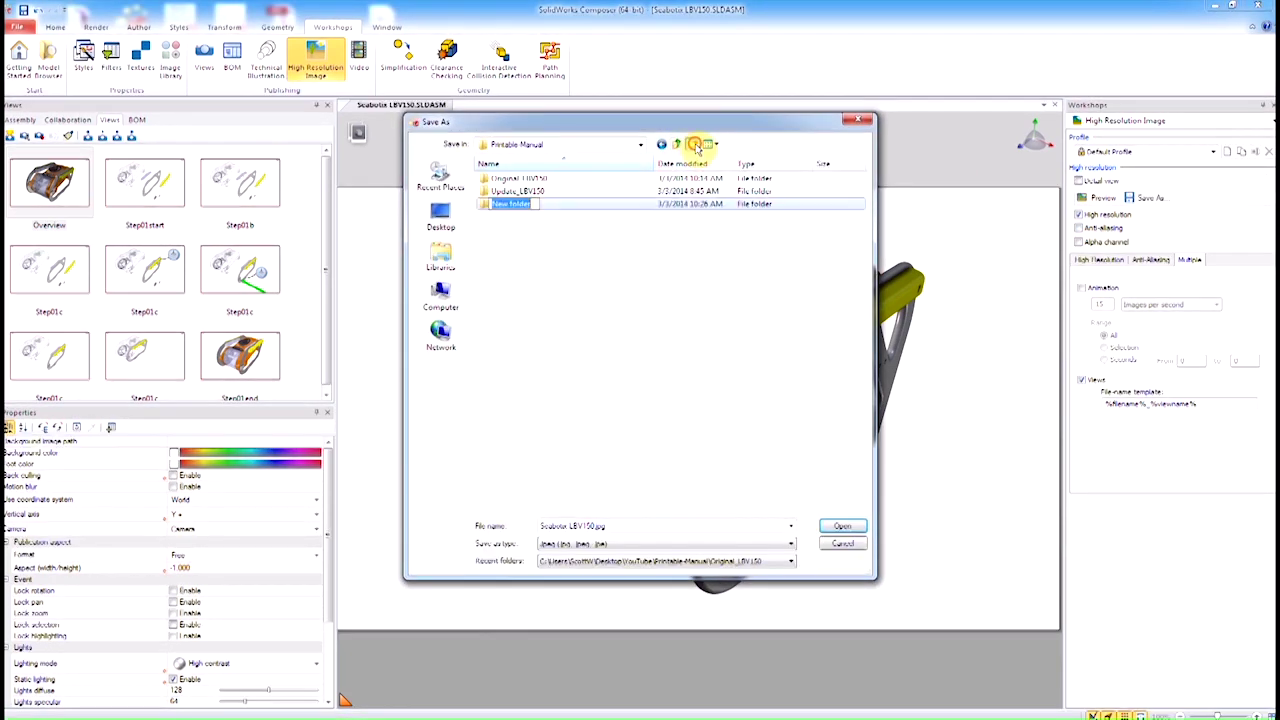
type("Images")
key("Return")
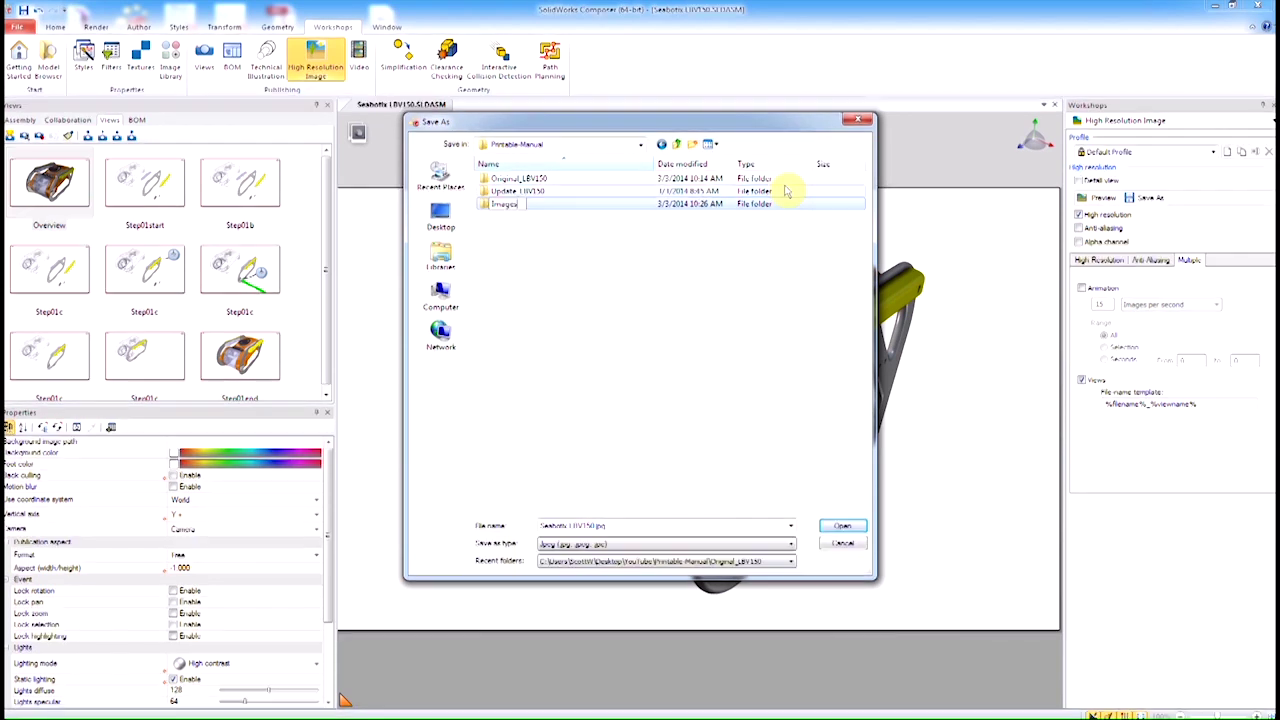
key("Return")
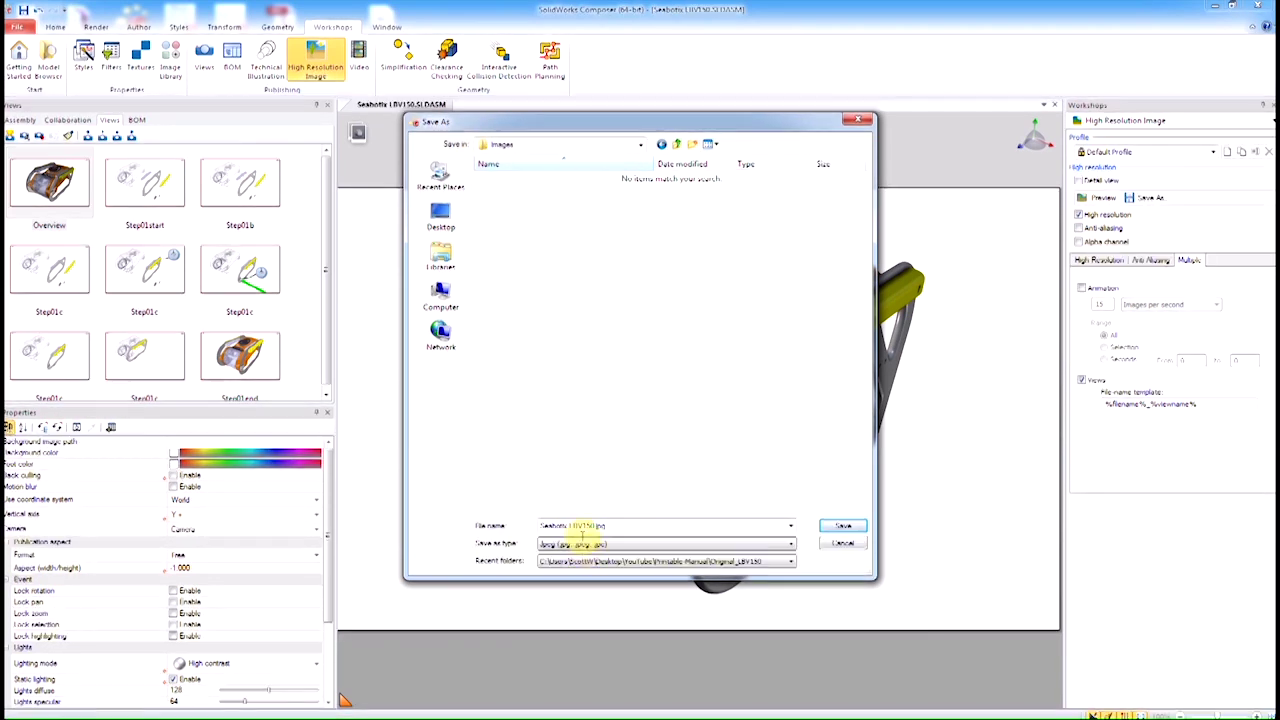
left_click(843, 527)
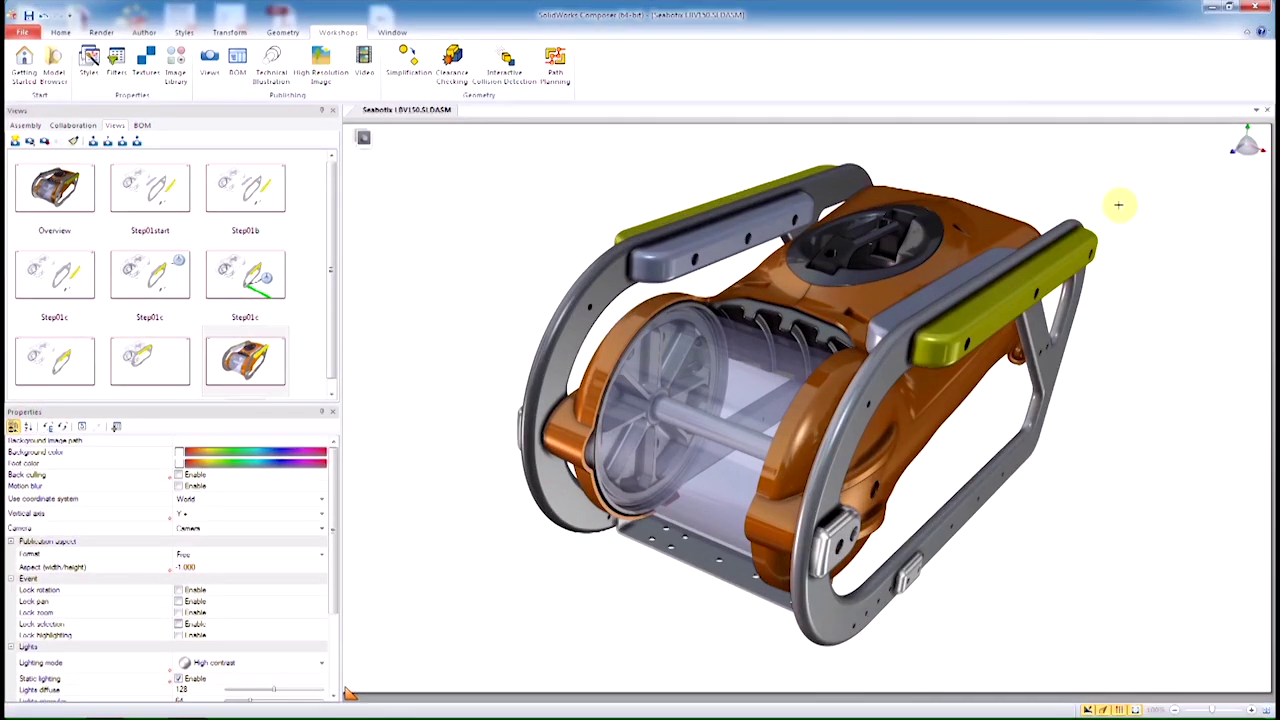
- Switch to Windows Explorer and look through the exported view images, starting with the Overview image
key("alt+Tab")
key("alt+Tab")
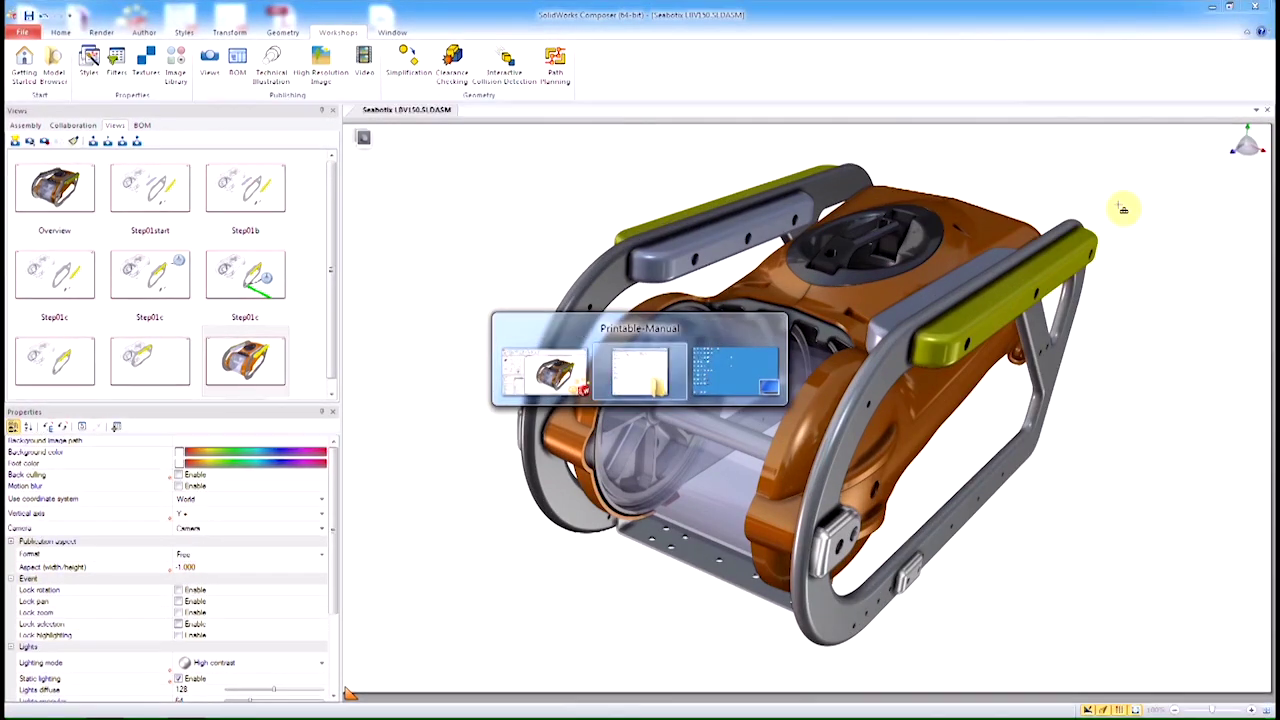
double_click(575, 127)
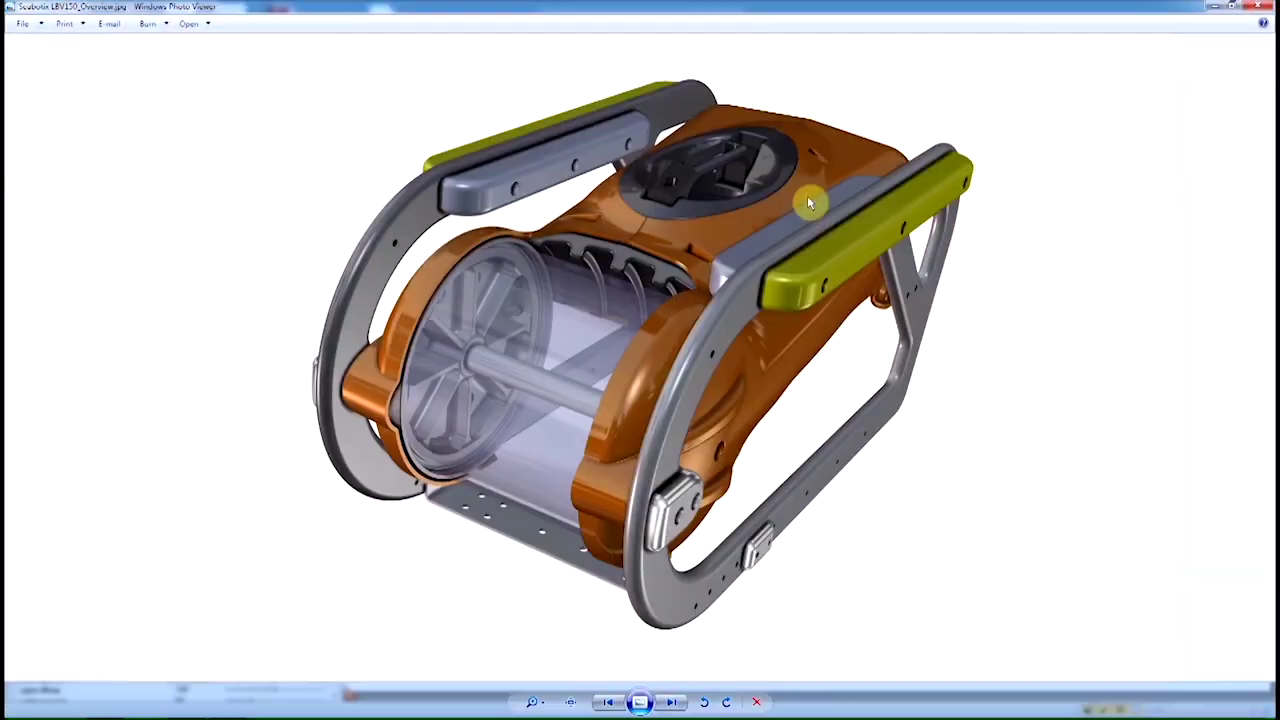
key("Right")
key("Right")
key("Right")
key("Right")
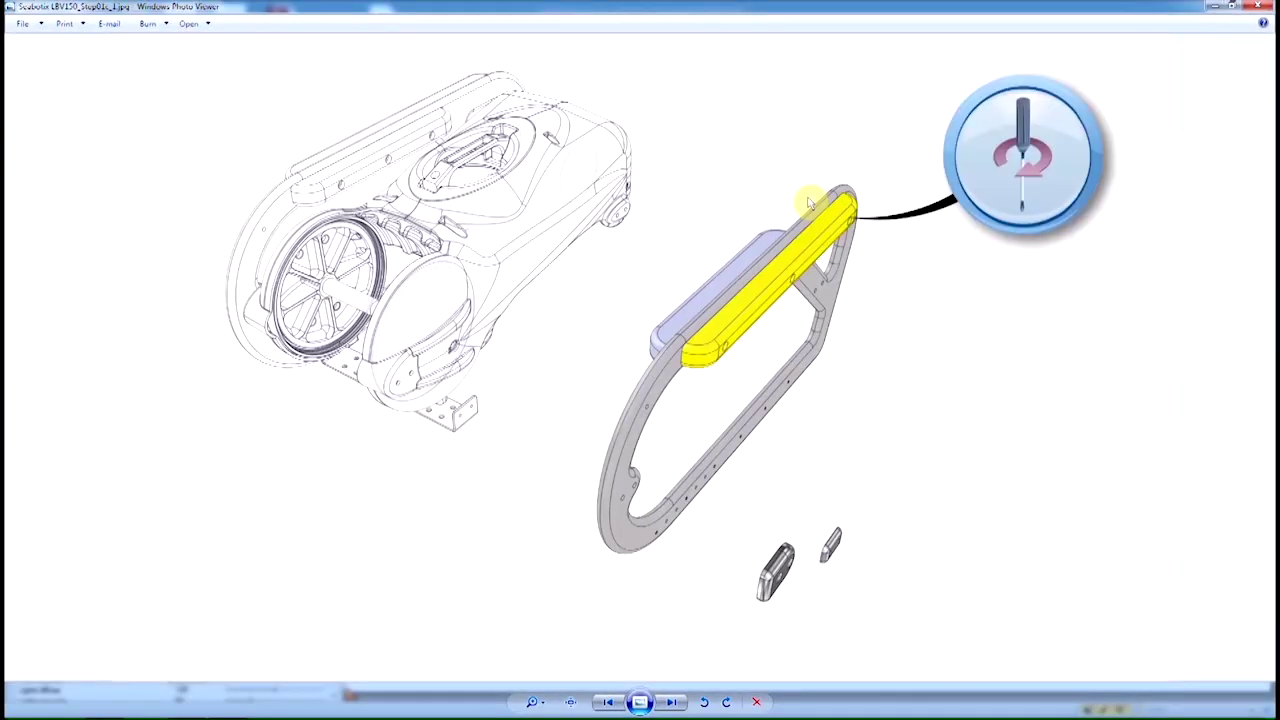
key("Right")
key("Right")
key("Right")
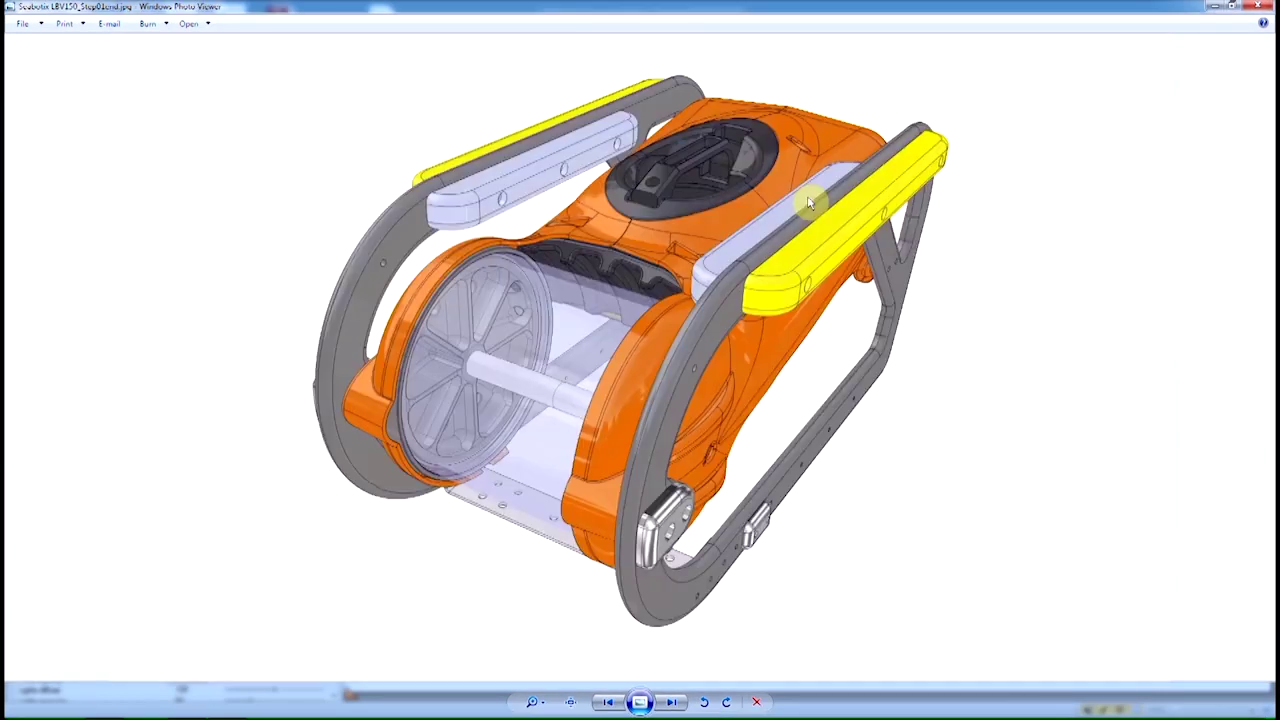
left_click(1261, 6)
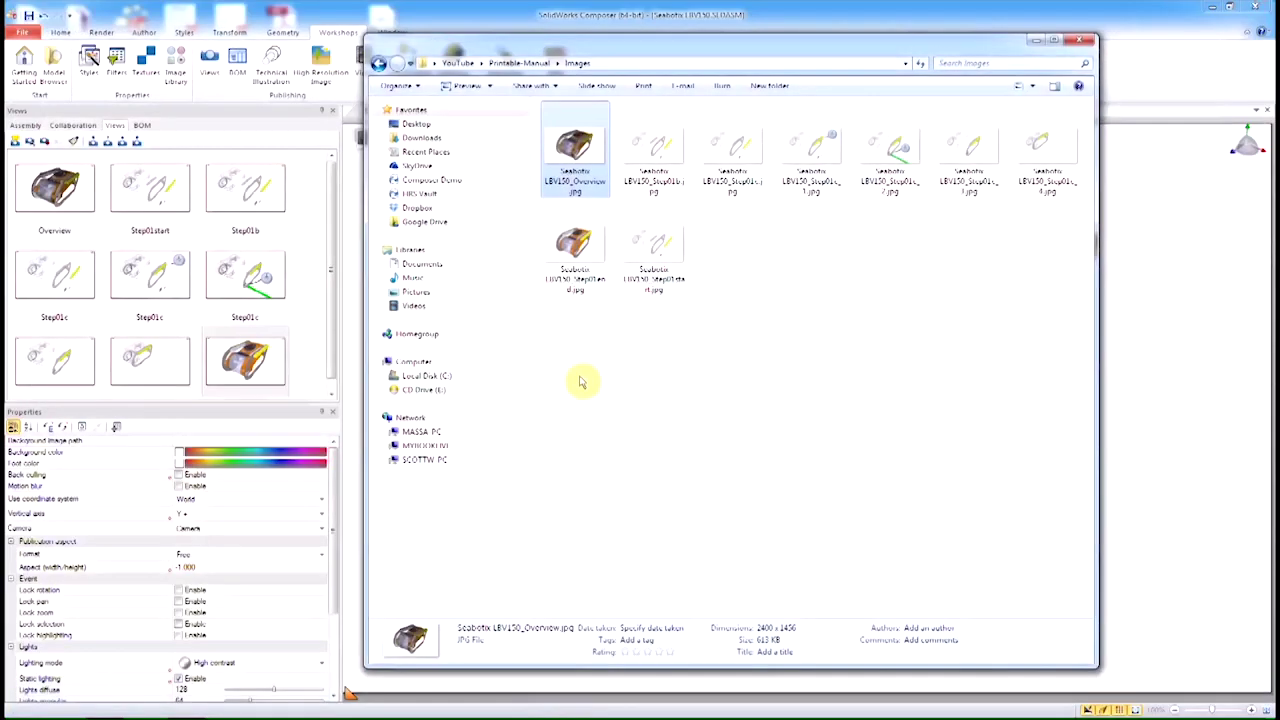
- Create a Microsoft Word document named Manual in the Images folder and open it in a maximized Word window
right_click(603, 363)
mouse_move(660, 553)
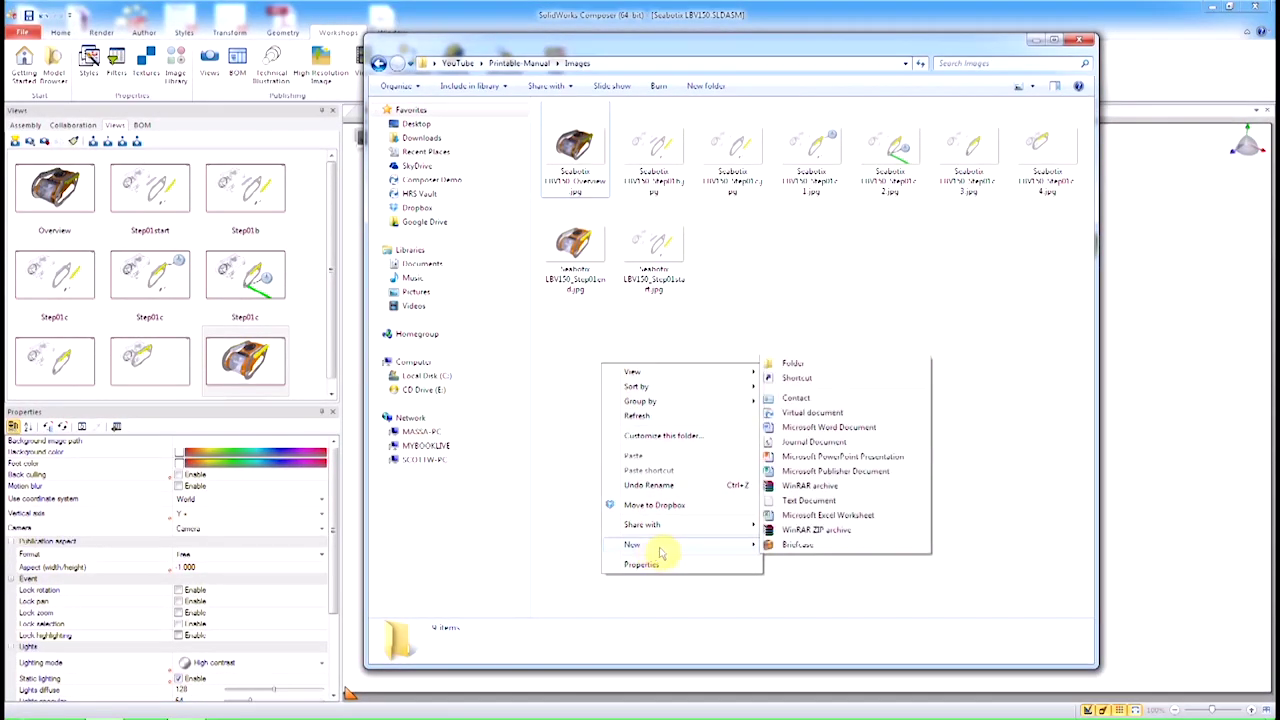
left_click(800, 427)
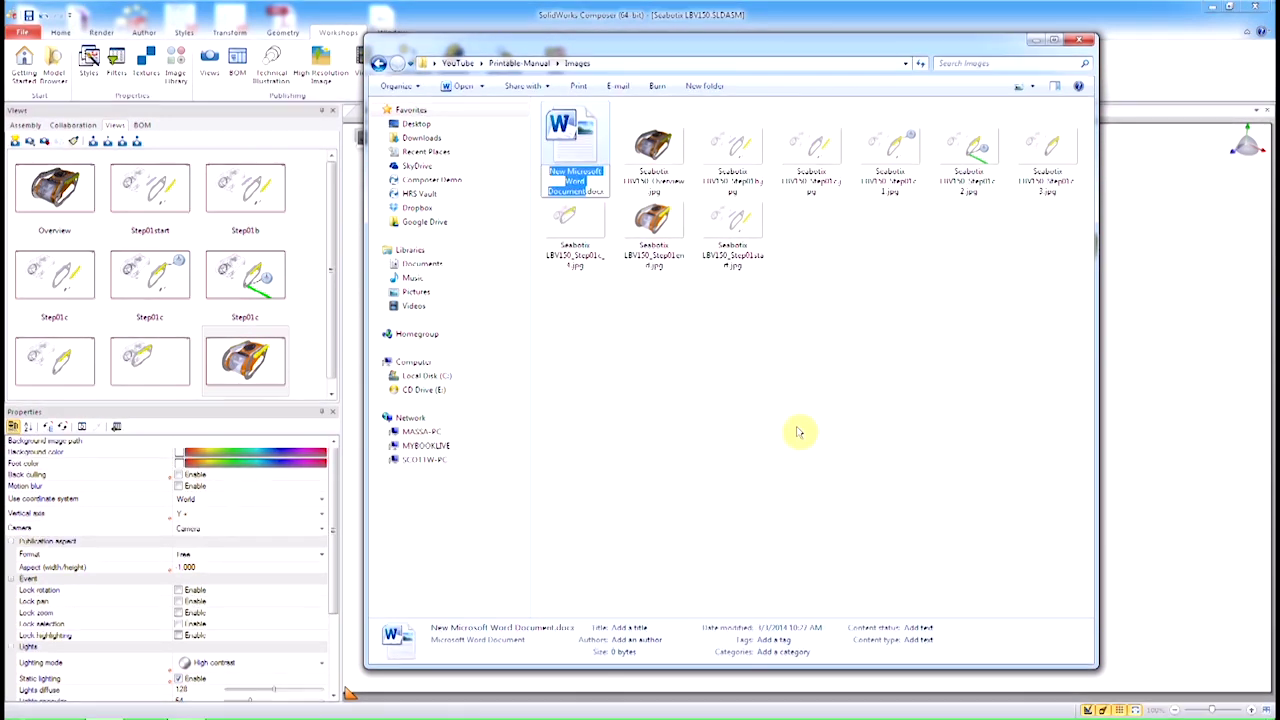
type("Manual")
key("Return")
key("Return")
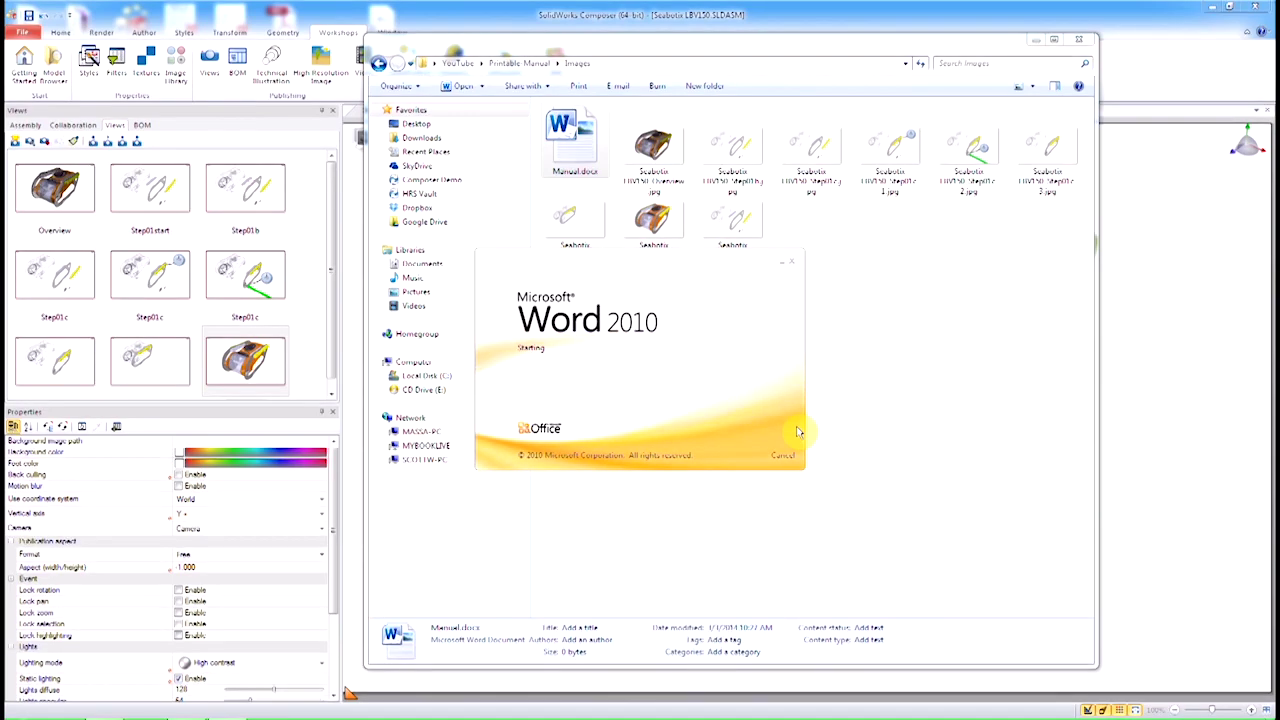
double_click(614, 82)
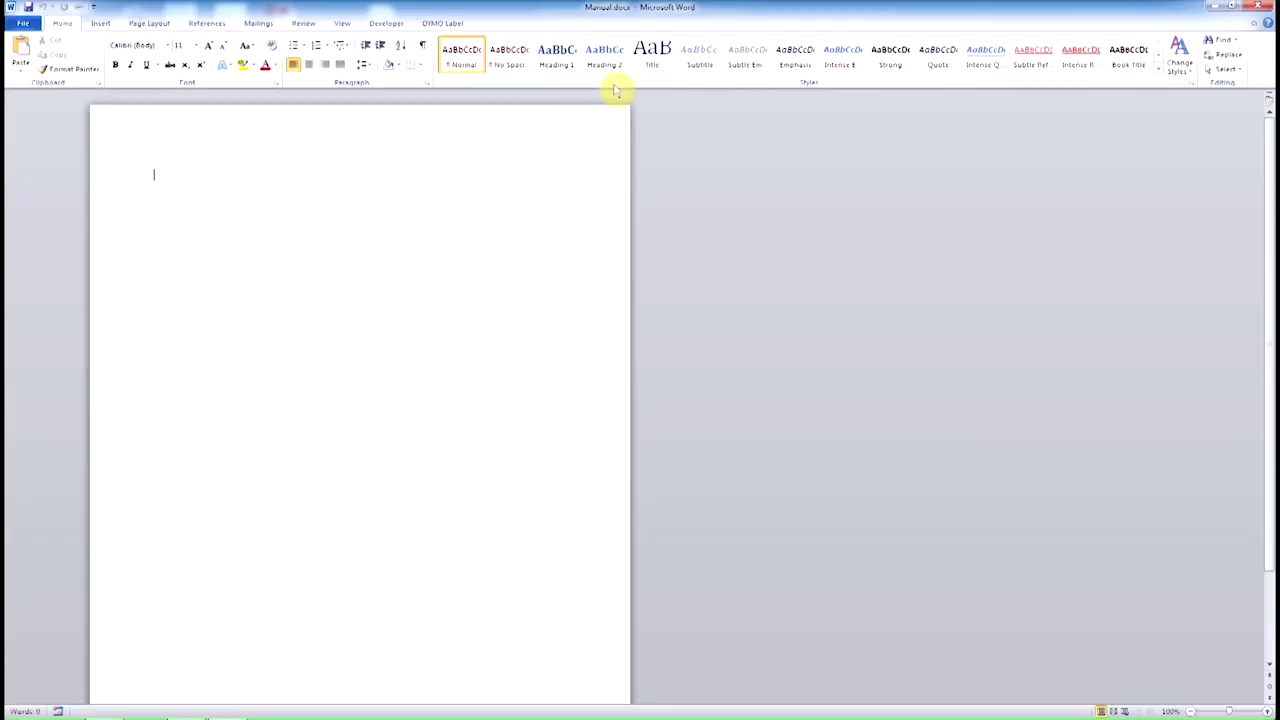
- Insert a table with two columns and six rows into the document
left_click(100, 22)
left_click(109, 55)
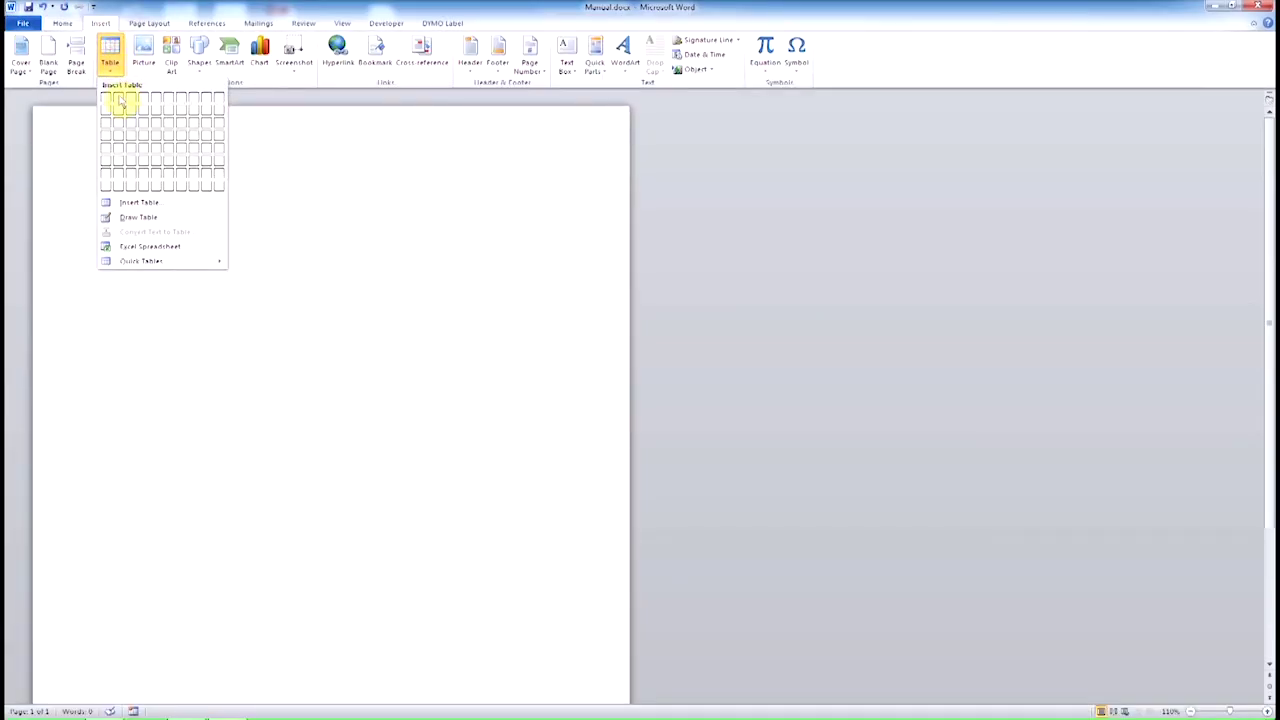
left_click(119, 164)
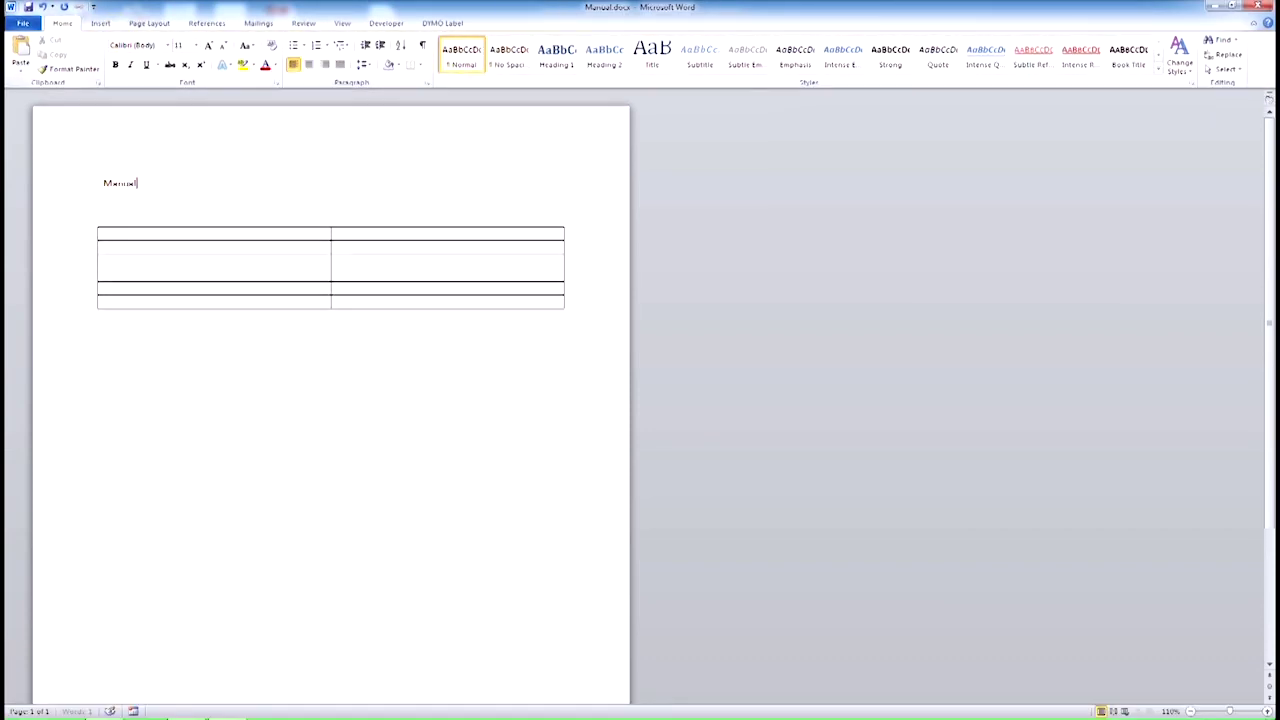
- Format the "Manual" title above the table in 24 pt bold text, centered on the page
double_click(119, 183)
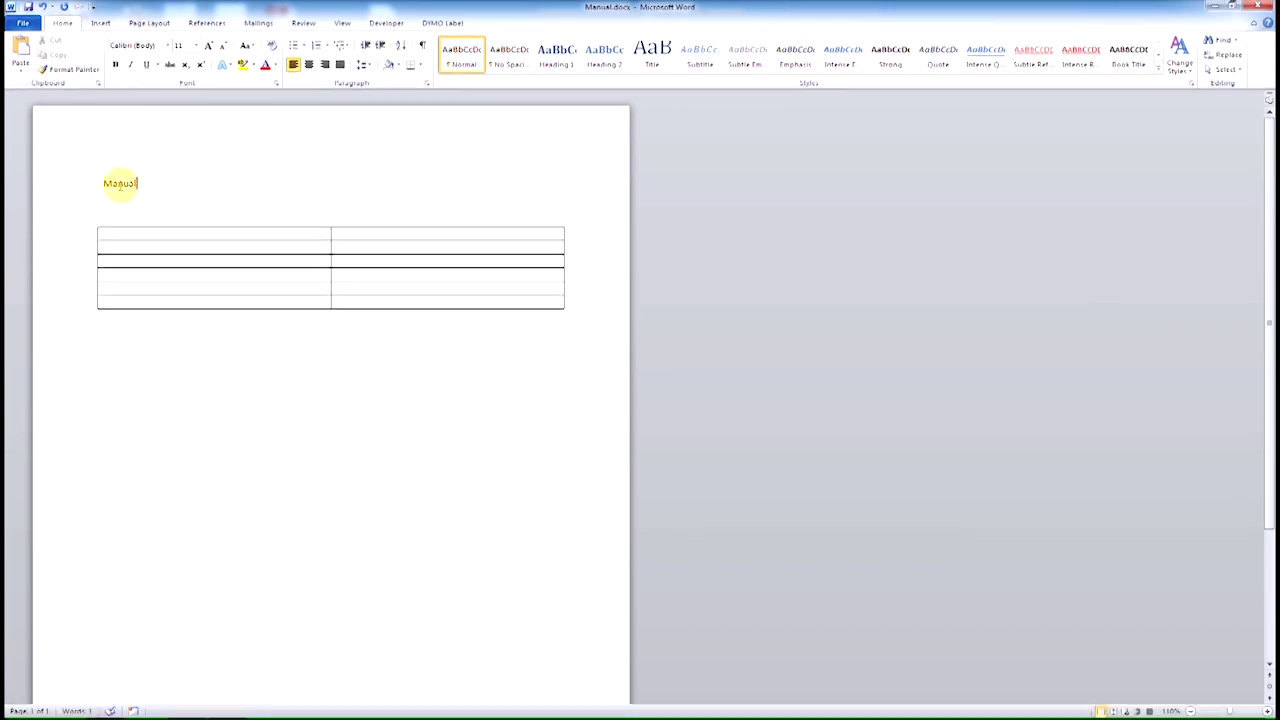
left_click(197, 46)
left_click(181, 173)
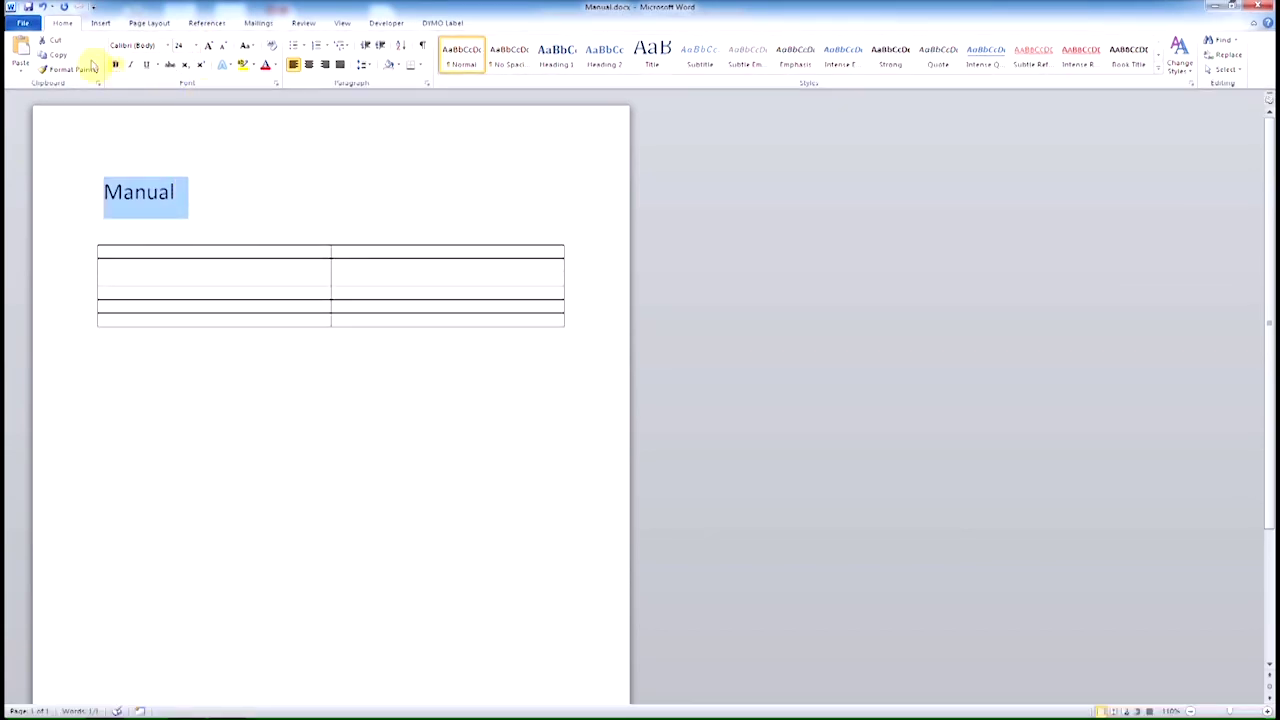
left_click(308, 64)
left_click(113, 65)
left_click(420, 188)
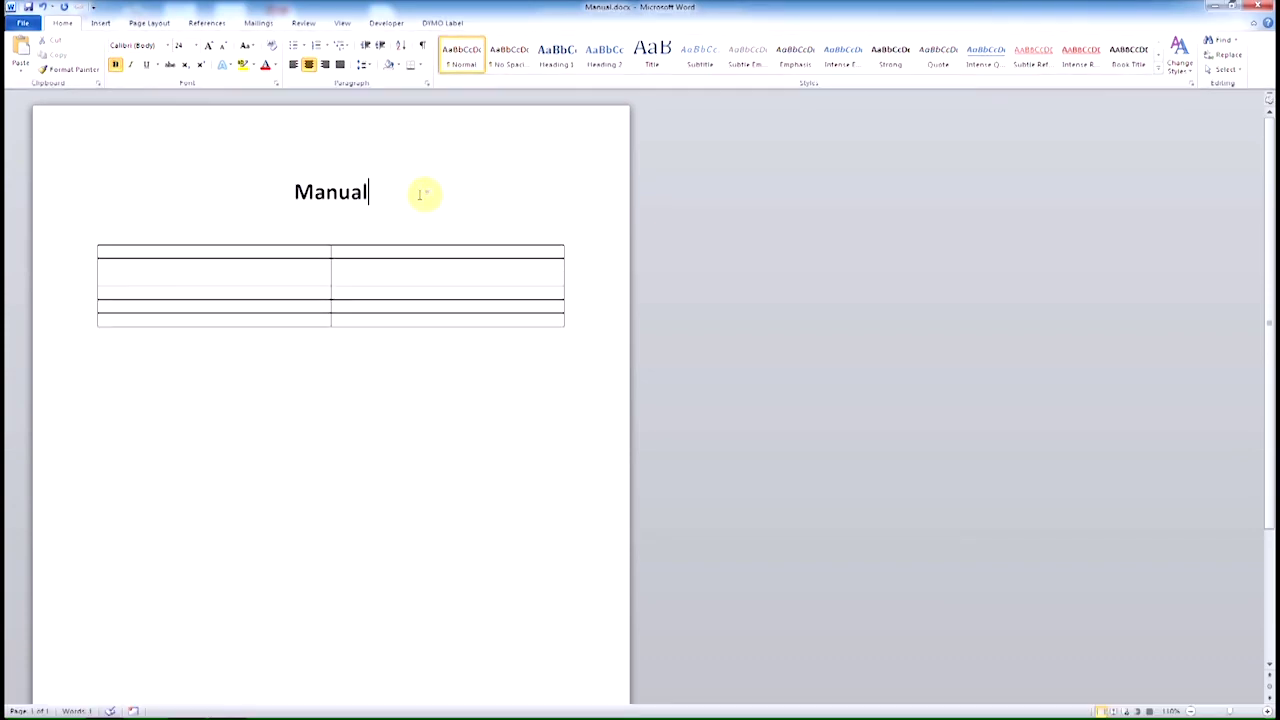
- Insert the Seabotix LBV150_Overview.jpg picture below the "Manual" title, embedded and linked to its file
key("Return")
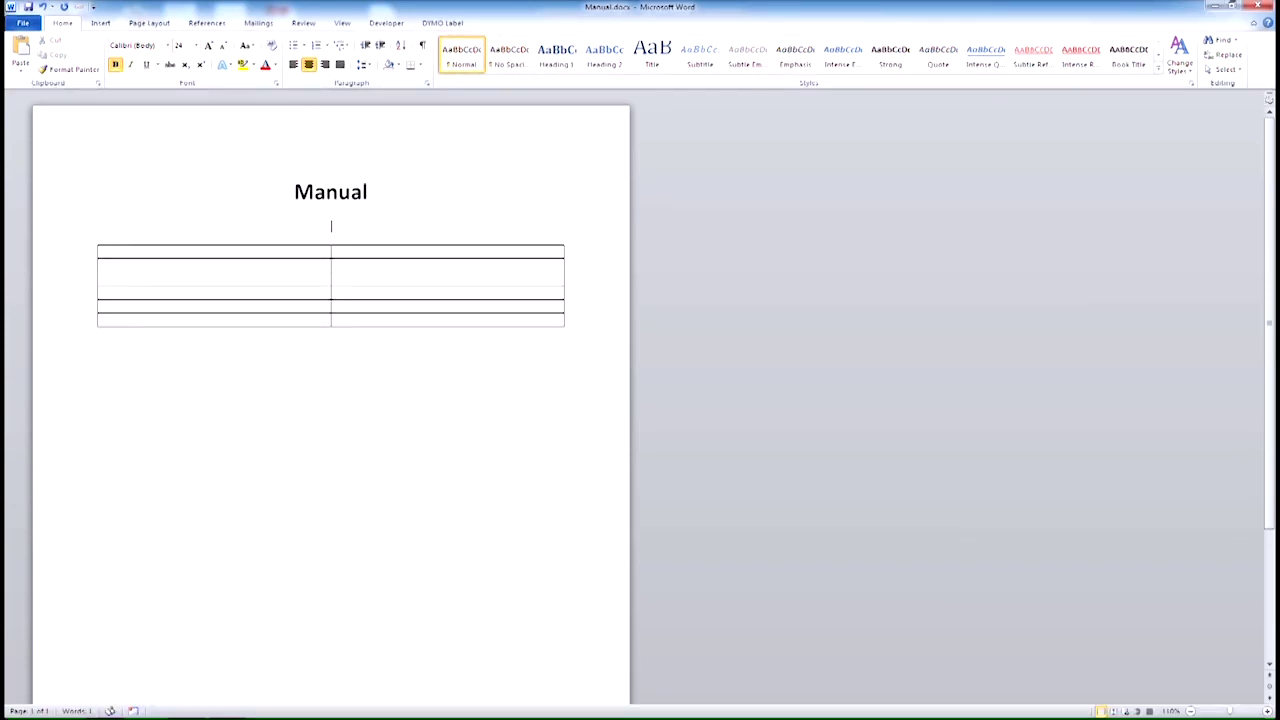
left_click(100, 23)
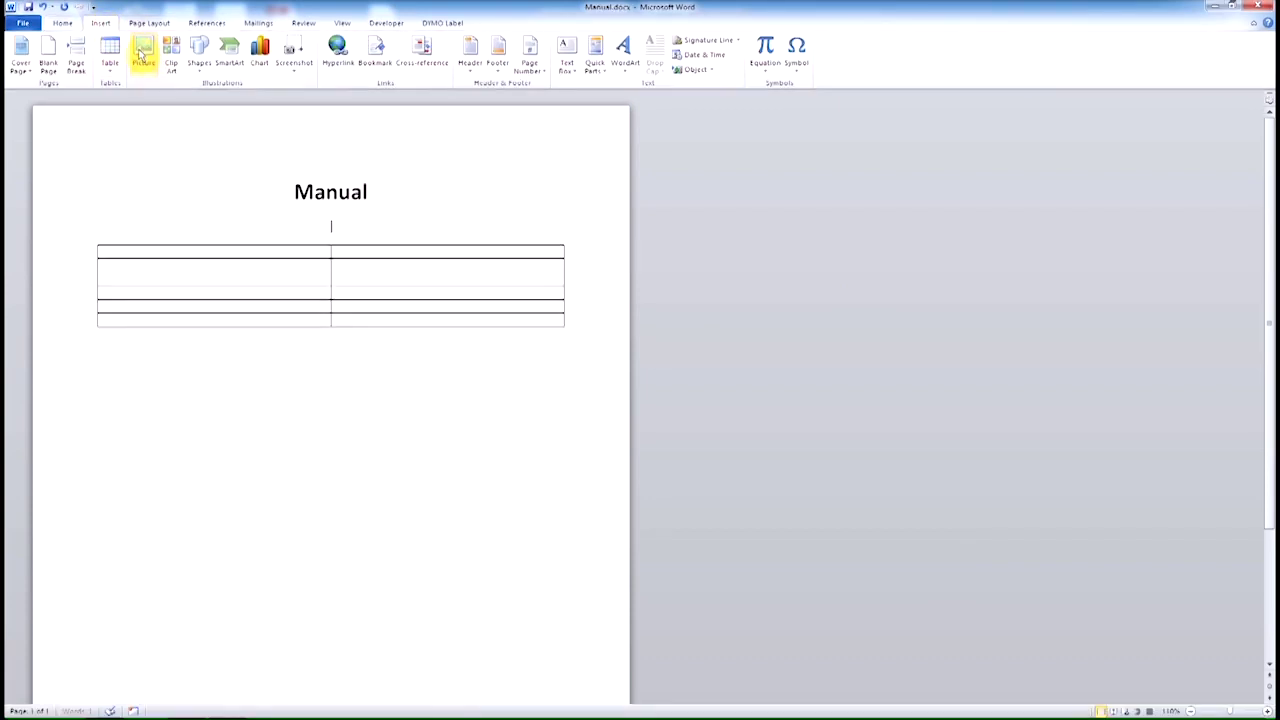
left_click(142, 55)
left_click(159, 95)
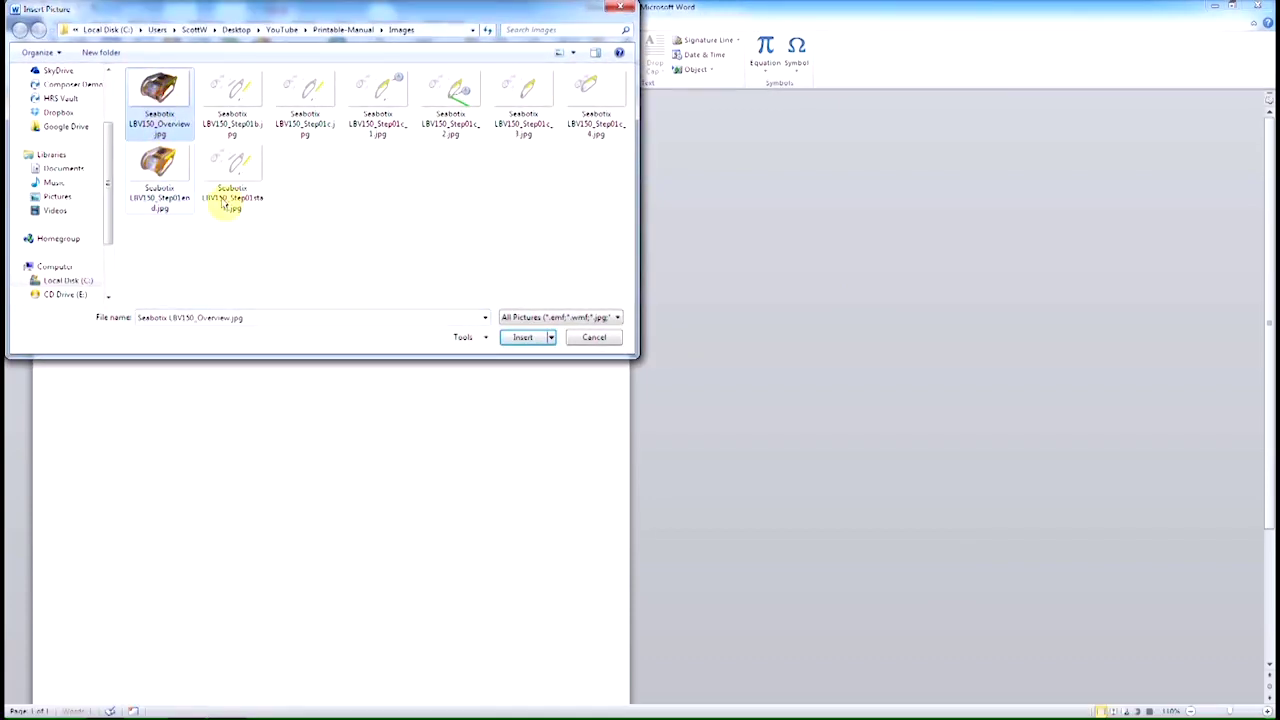
left_click(551, 337)
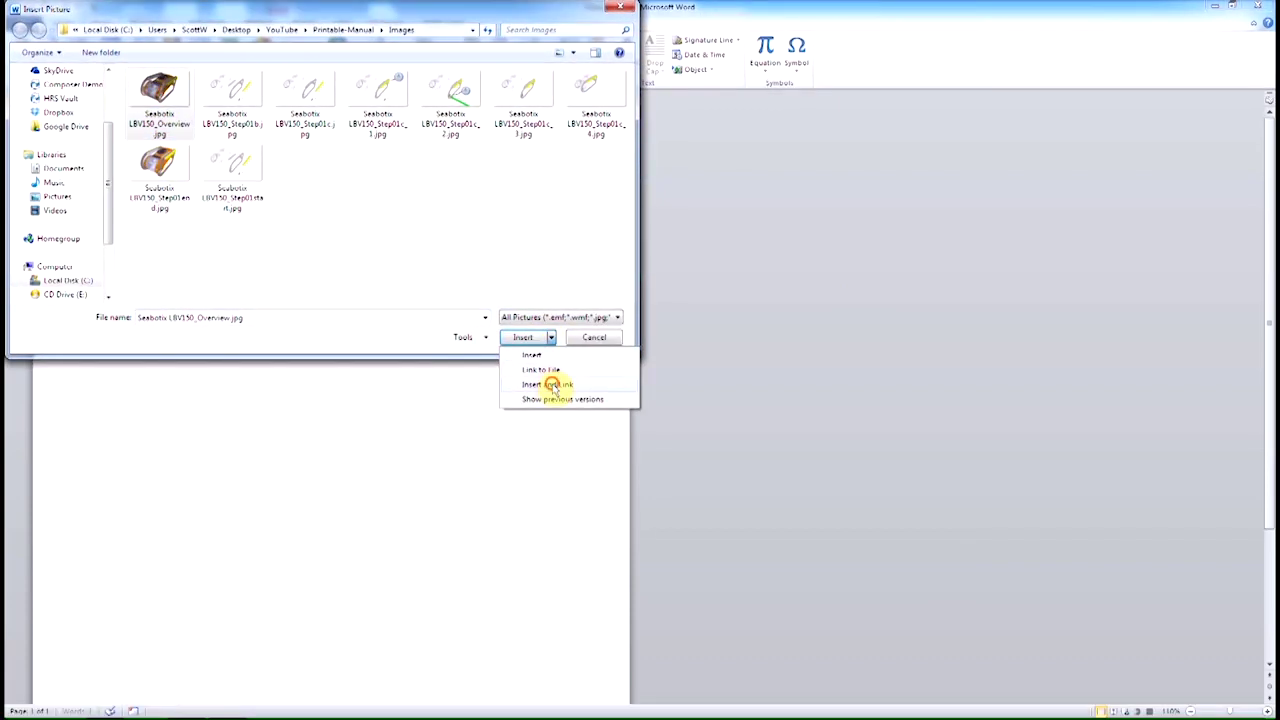
left_click(550, 382)
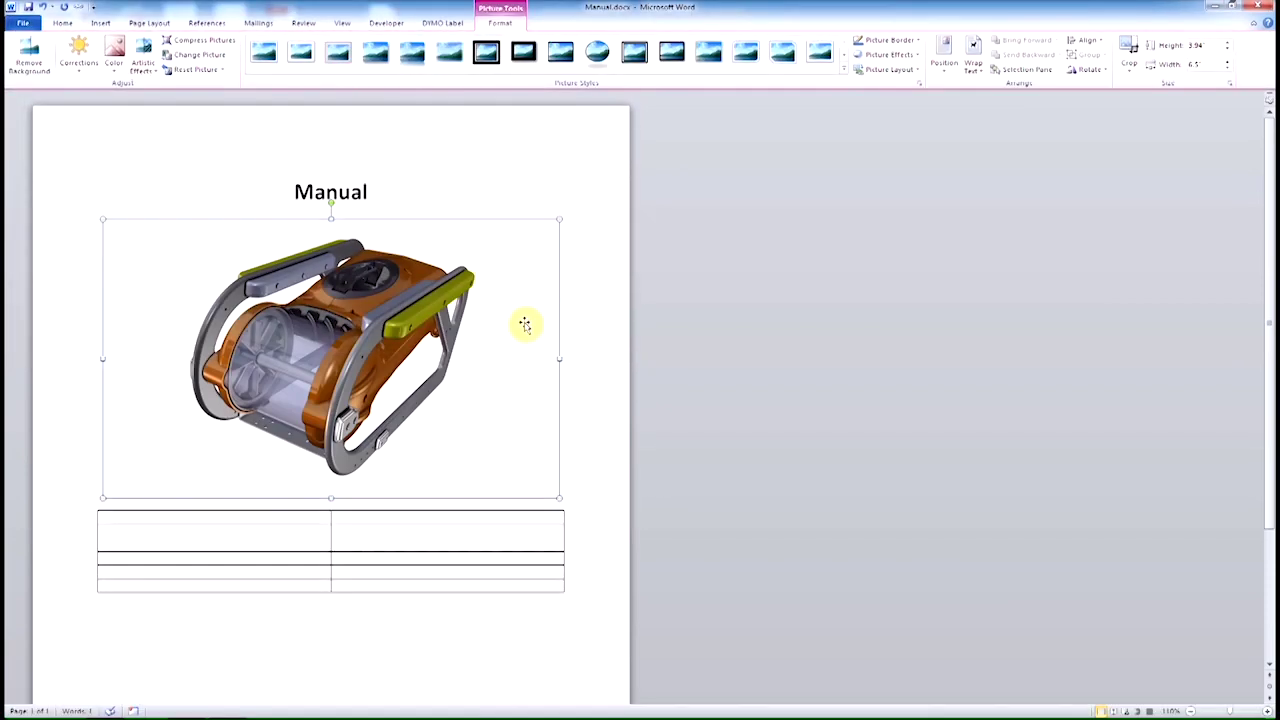
- Insert and link Seabotix LBV150_Step01b.jpg in the table's first cell and scale it down to about 4.51" wide
left_click(95, 20)
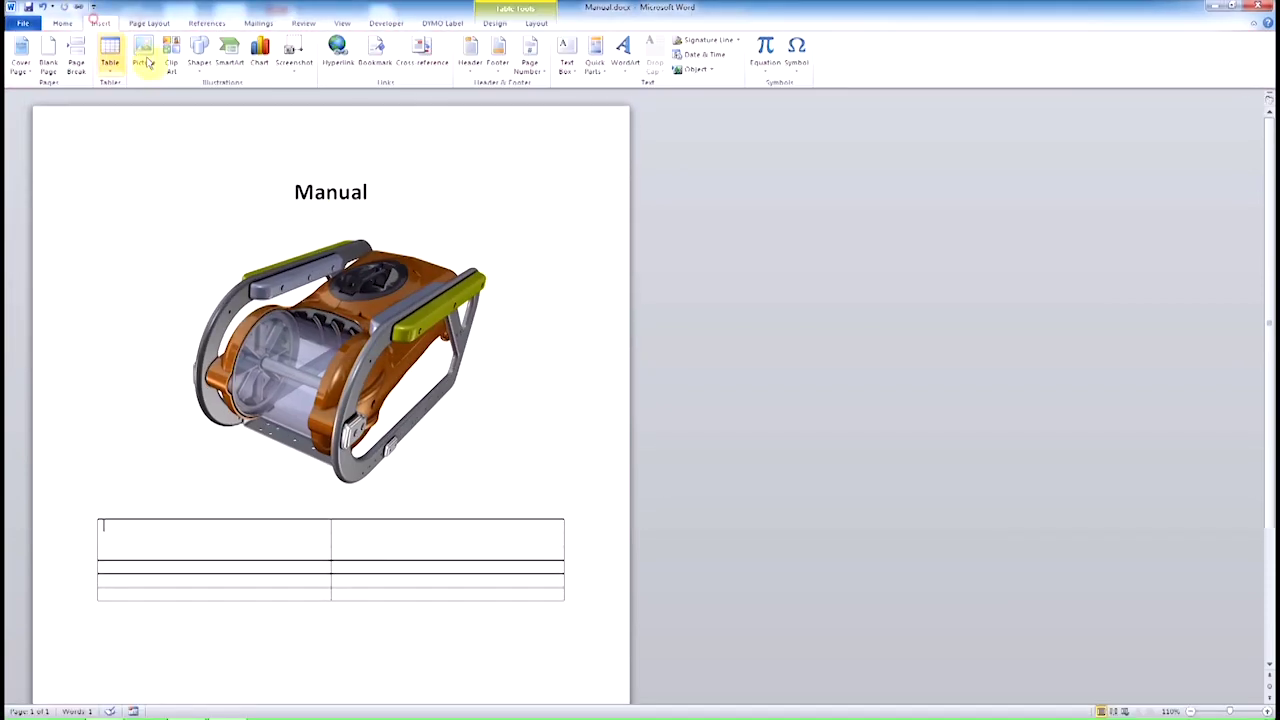
left_click(146, 61)
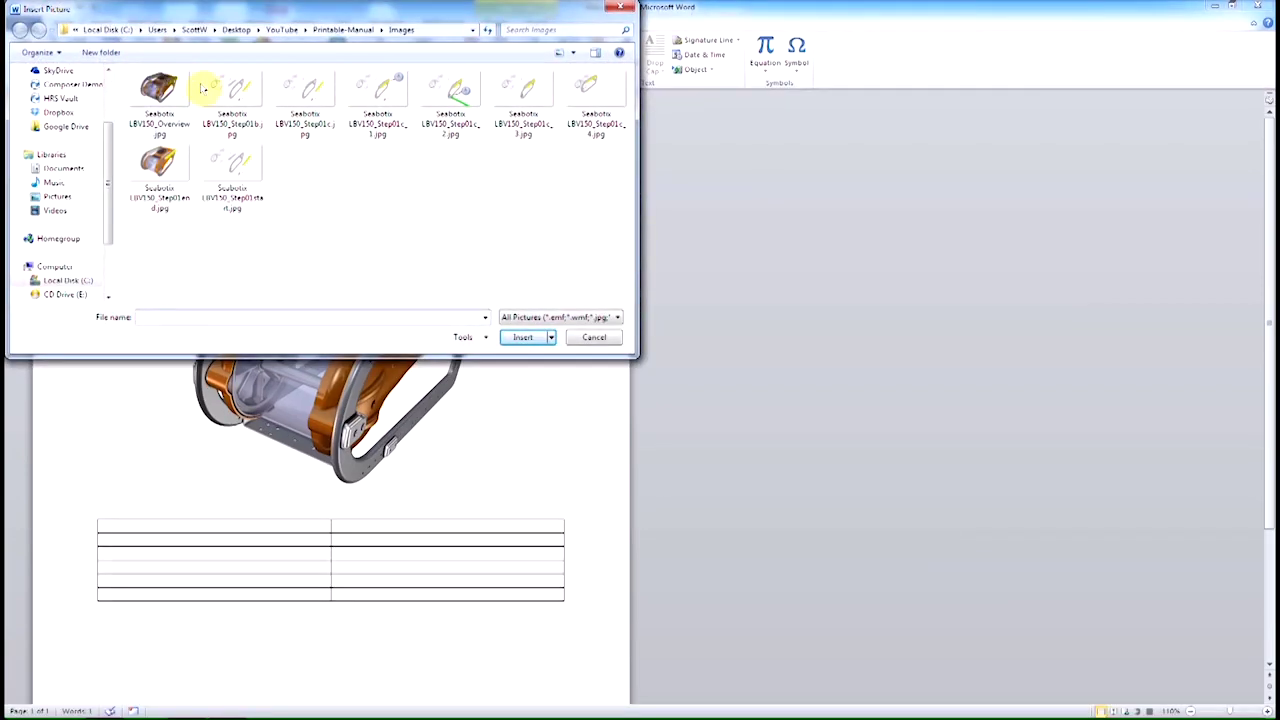
left_click(226, 100)
left_click(551, 337)
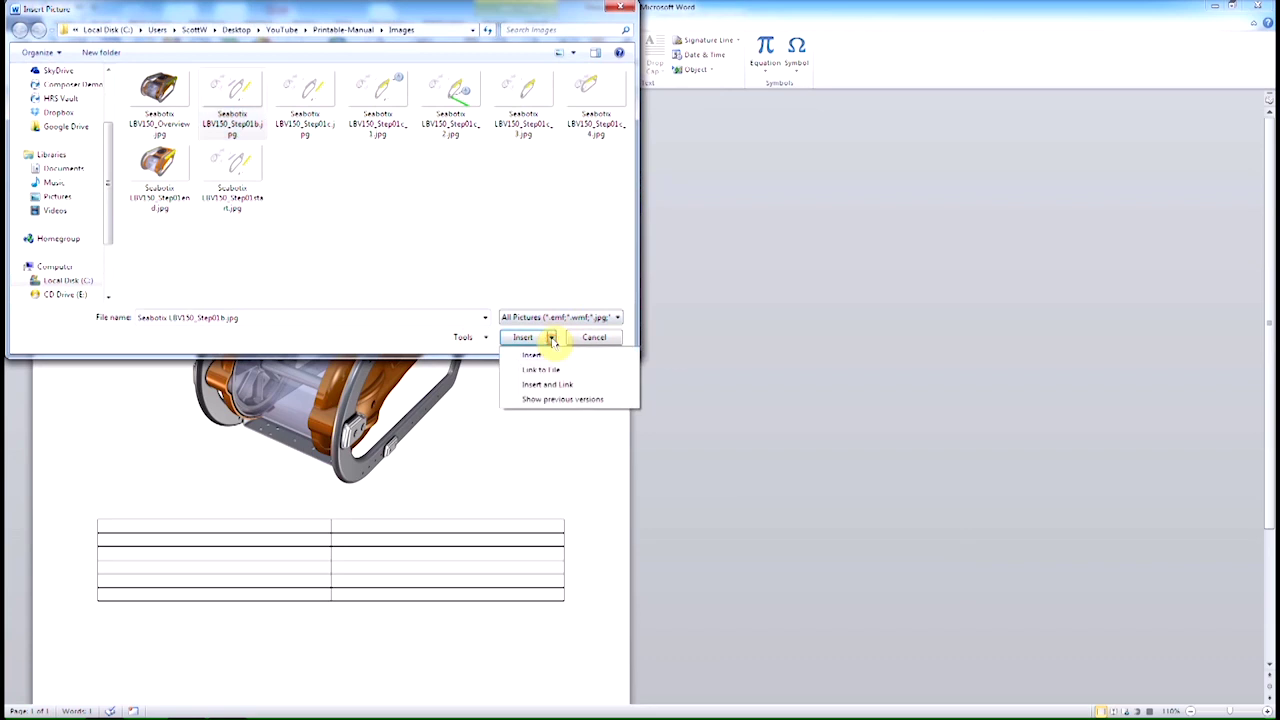
left_click(562, 385)
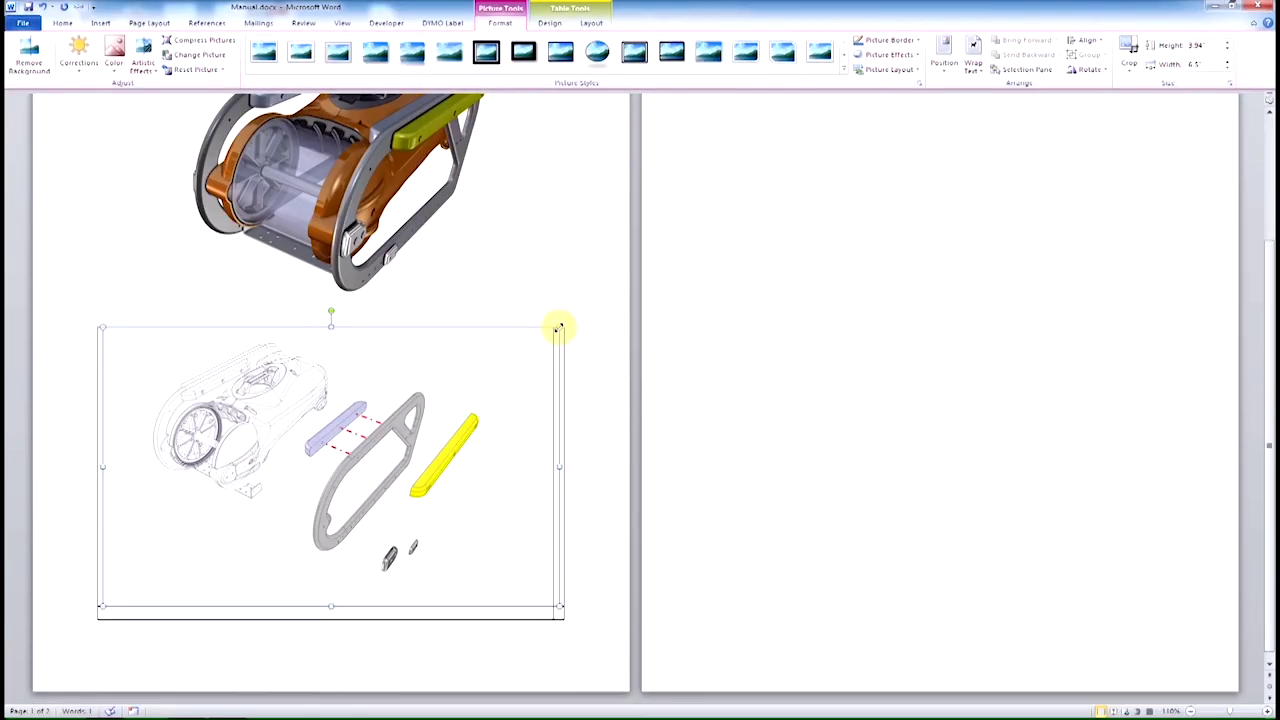
left_click_drag(560, 328, 403, 416)
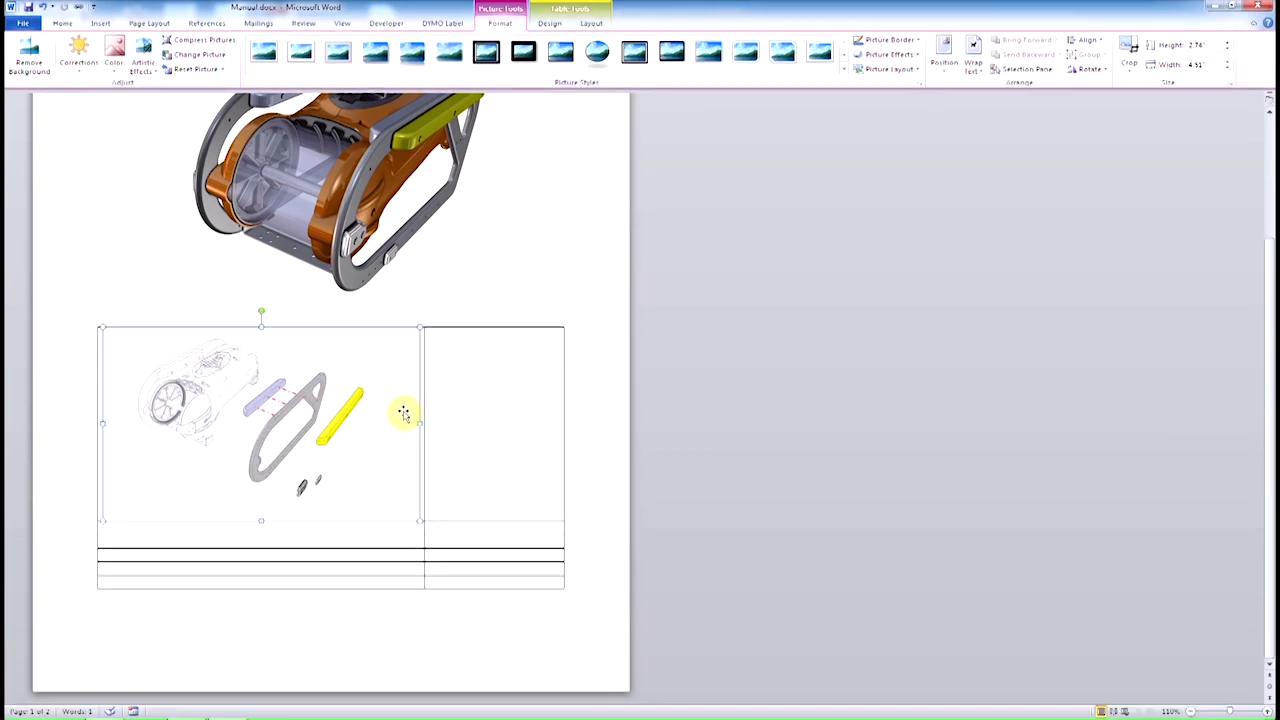
left_click(356, 530)
- Enter "Step 01" with "Isolate left rail assembly" on the line below, beside the first row's picture
scroll(488, 400, "down", 10)
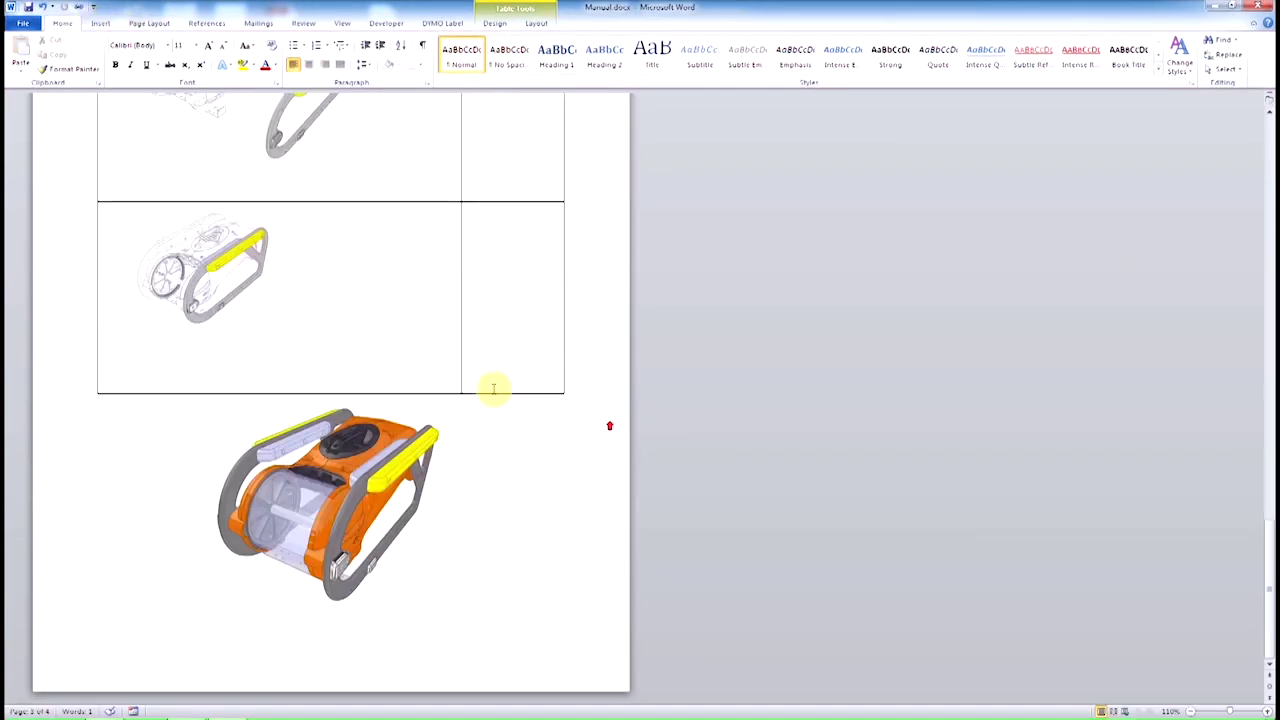
scroll(475, 327, "up", 10)
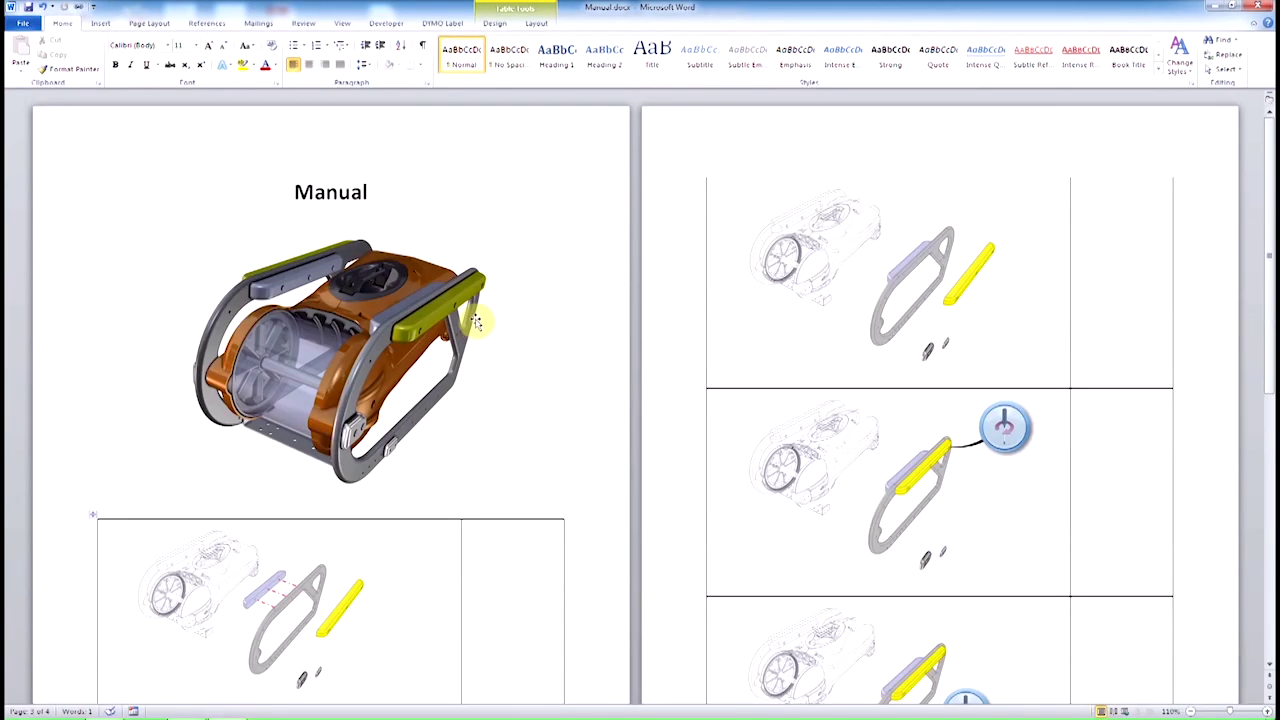
scroll(482, 328, "down", 3)
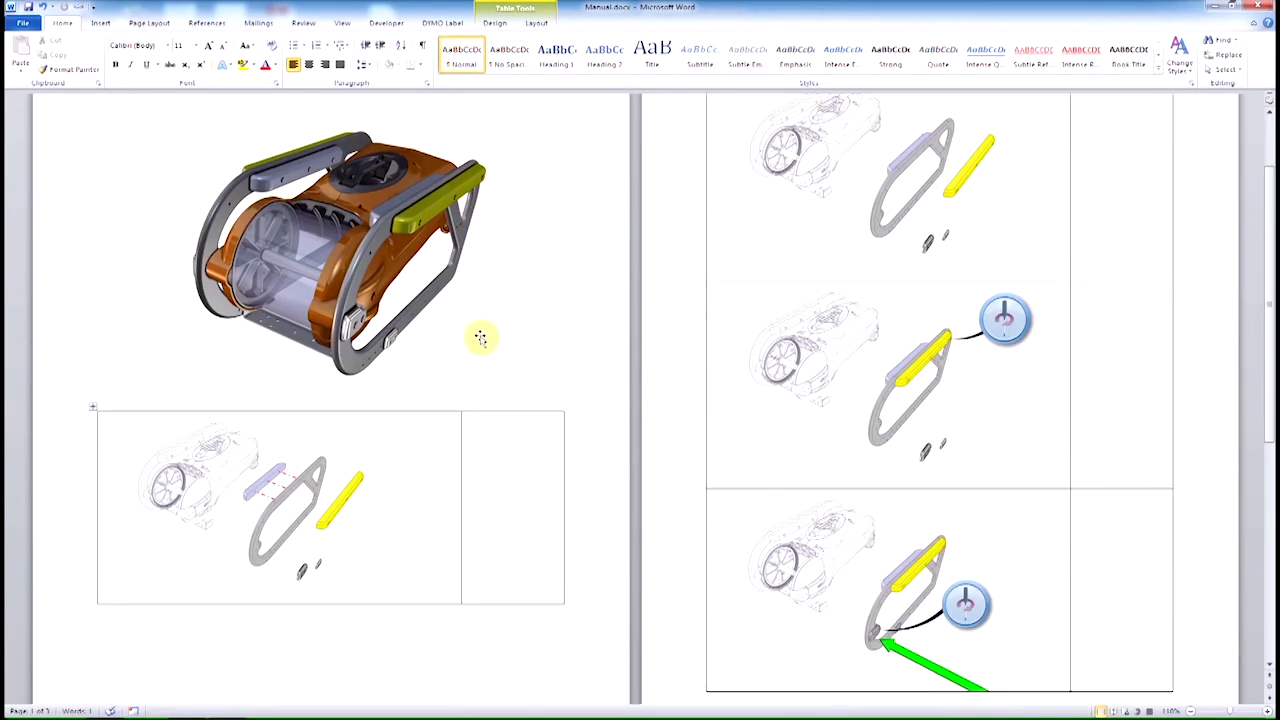
left_click(527, 552)
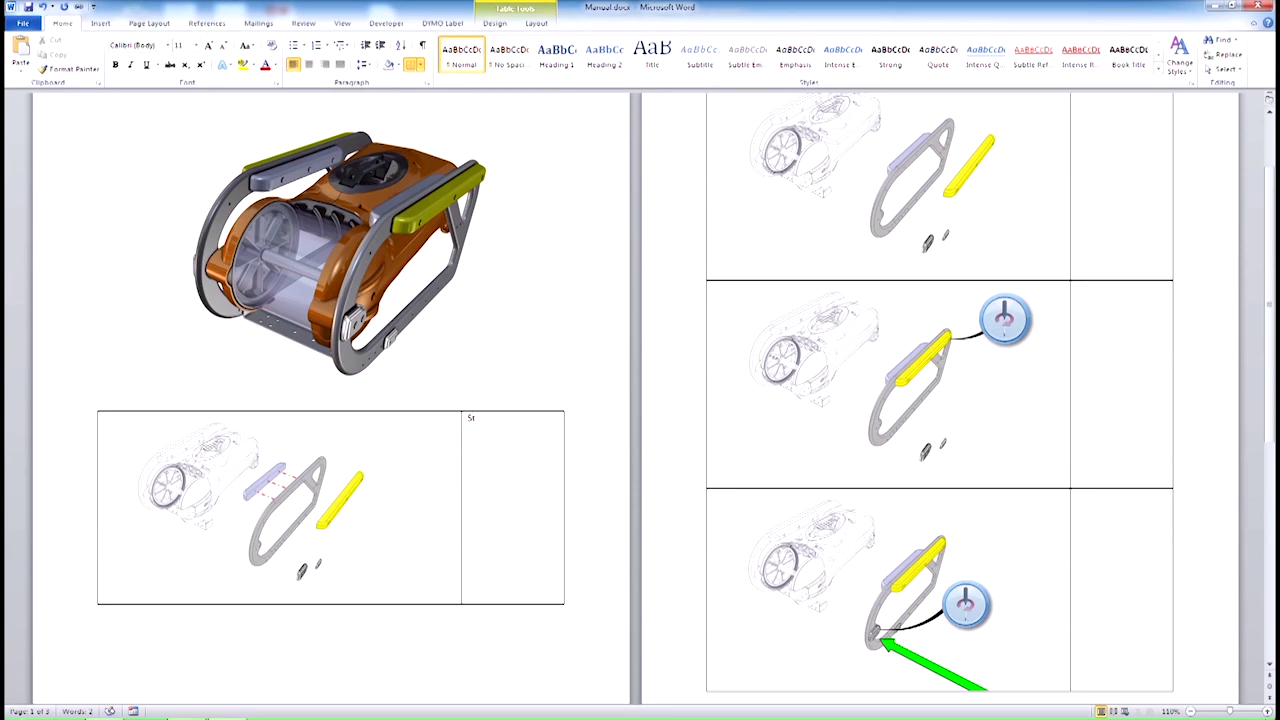
type("Step 01")
key("Return")
type("Isolate")
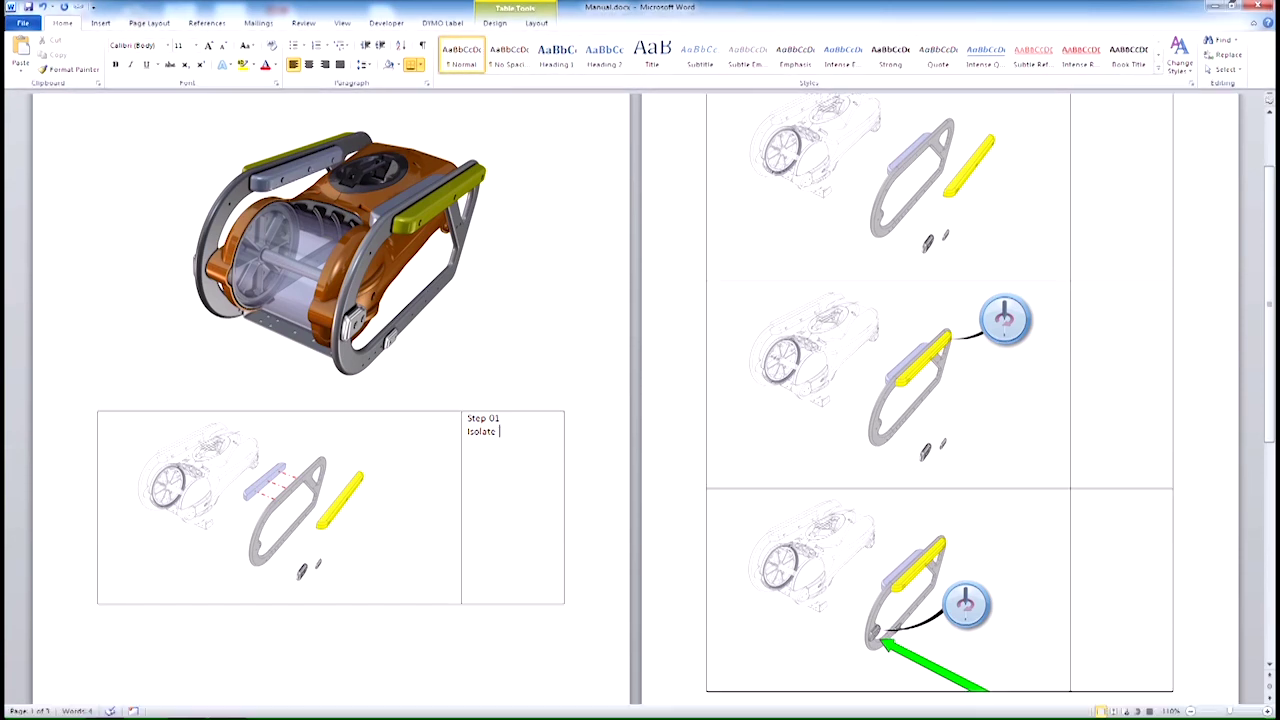
type(" left")
type("rail assembly")
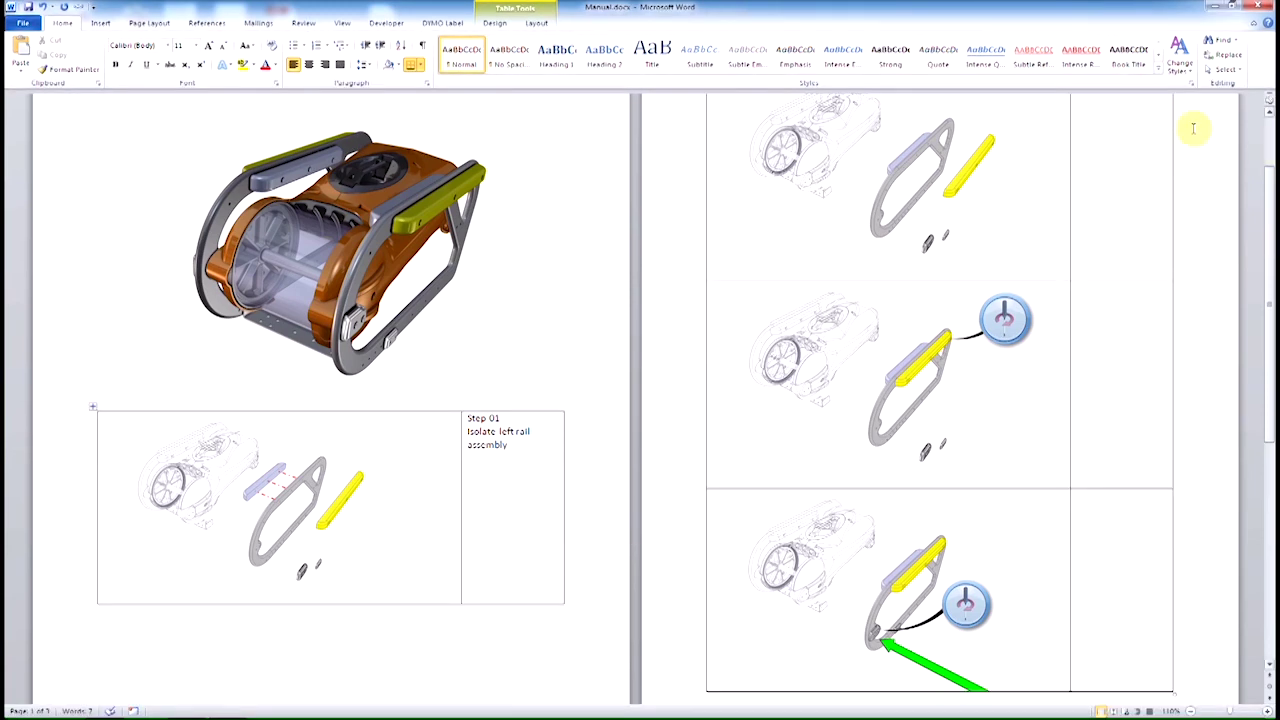
- Enter "Step 01b" with "Install r-inside bumpter" on the line below, beside the second row's picture
scroll(1111, 166, "up", 1)
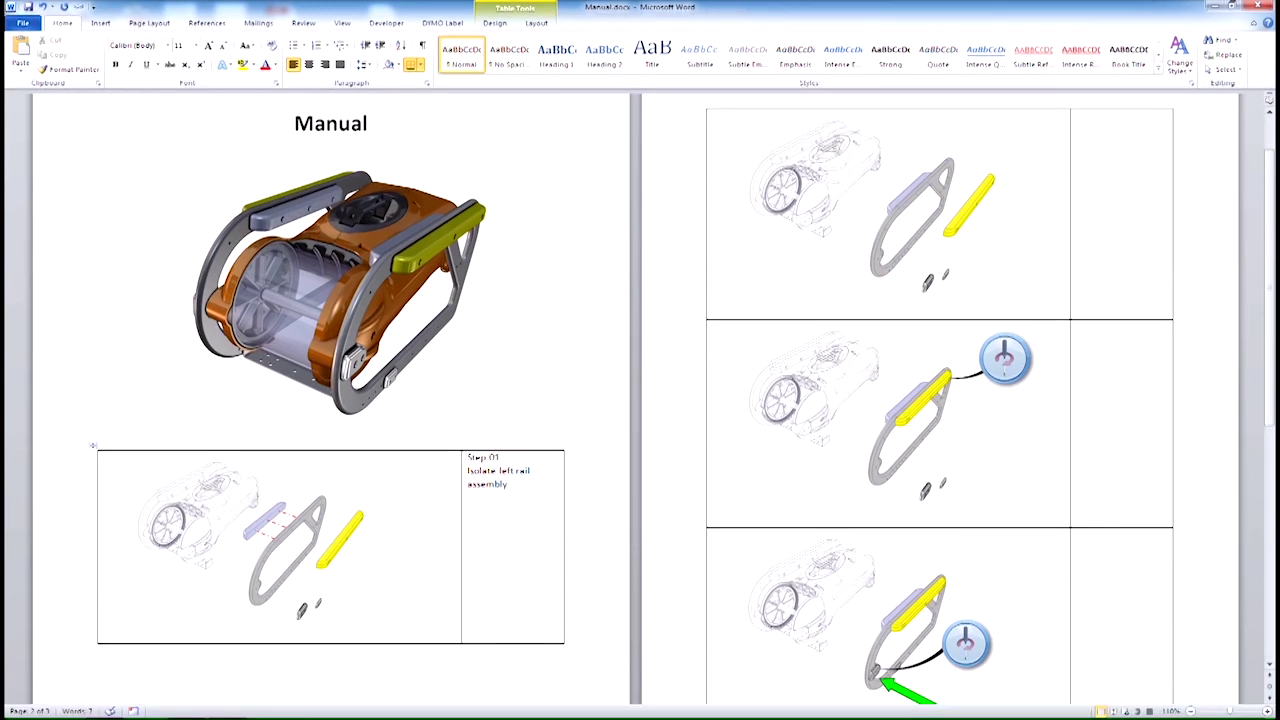
left_click(1078, 115)
type("Step 01")
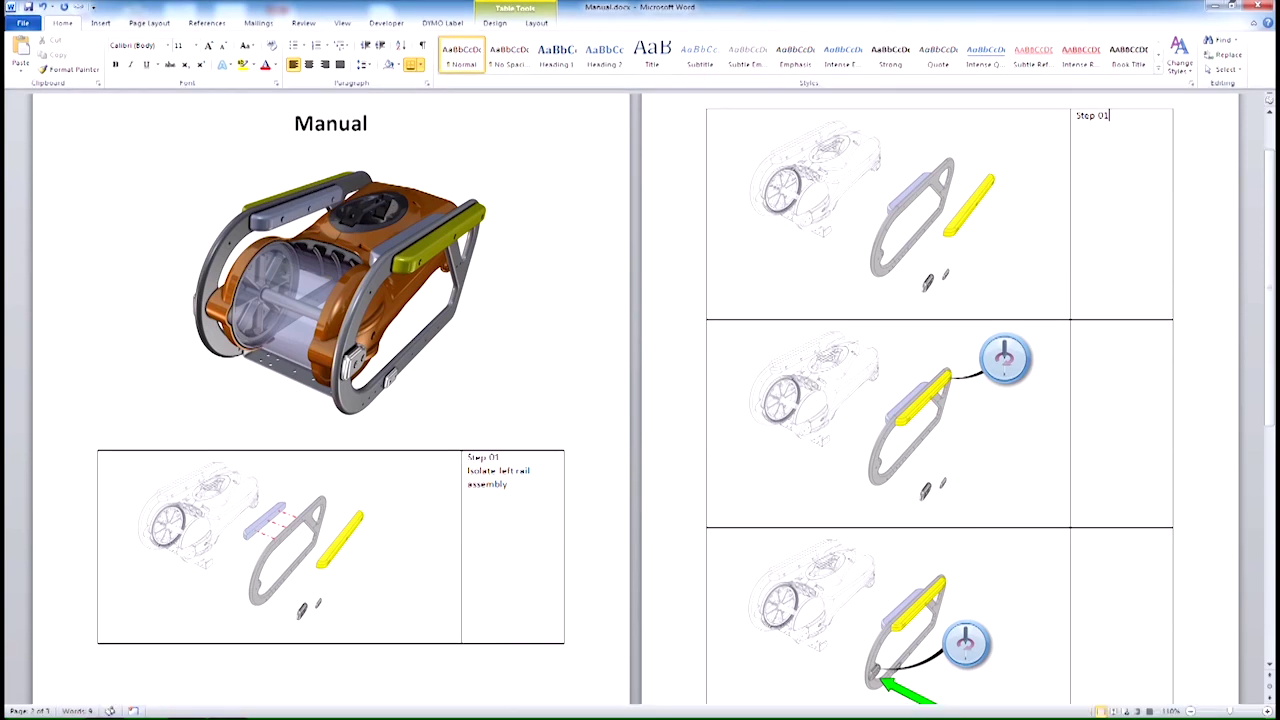
type("b")
key("Return")
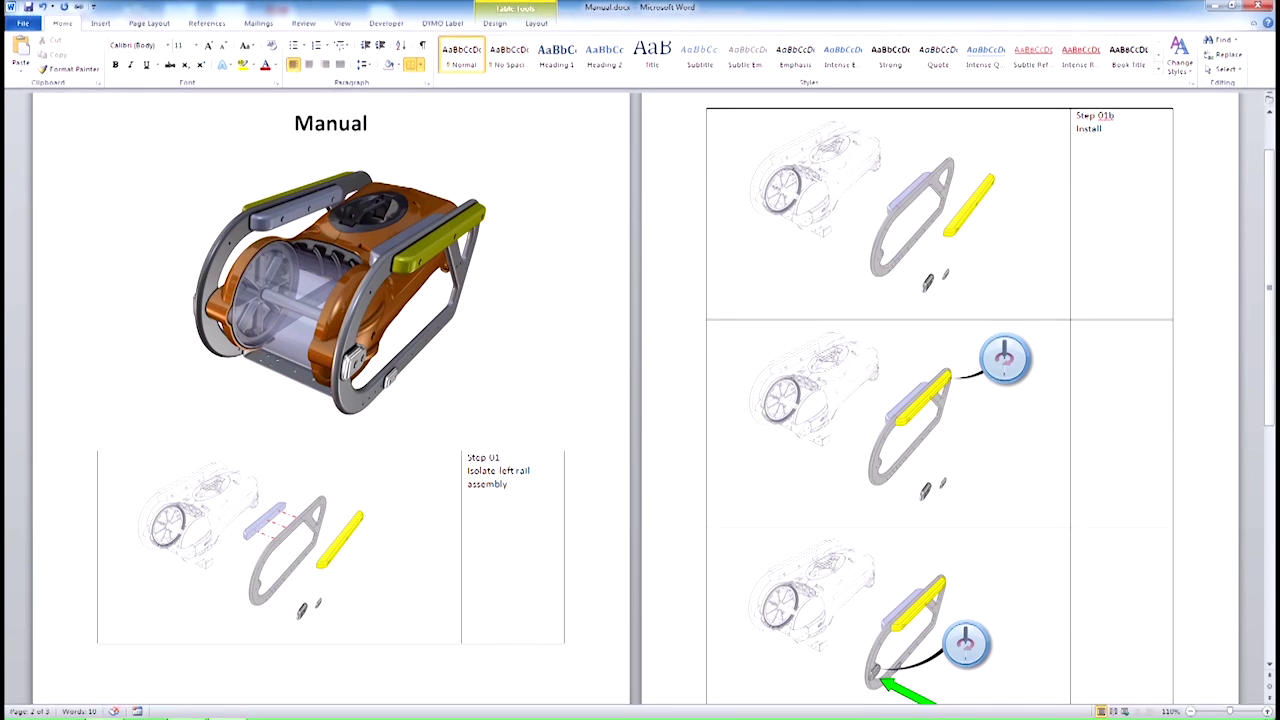
type("r-inside bumpter")
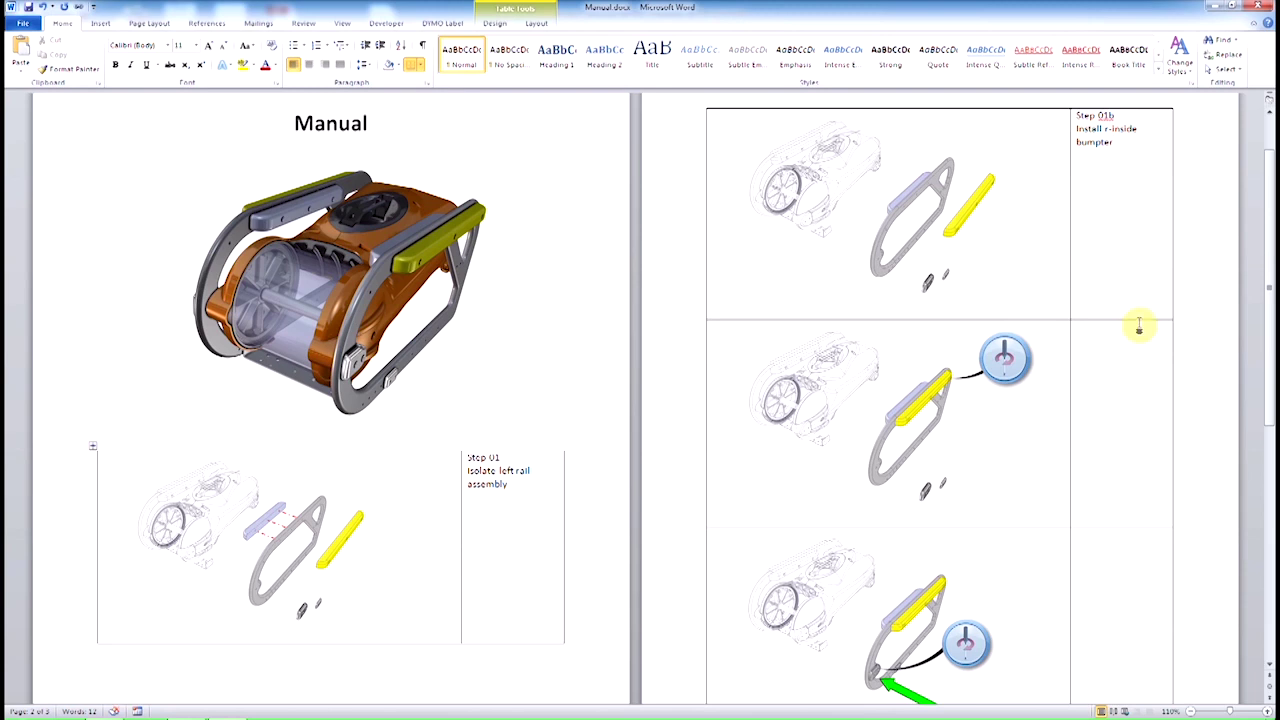
- Enter the heading "Step 02" in the description cell of the table's third row
left_click(1140, 436)
type("S")
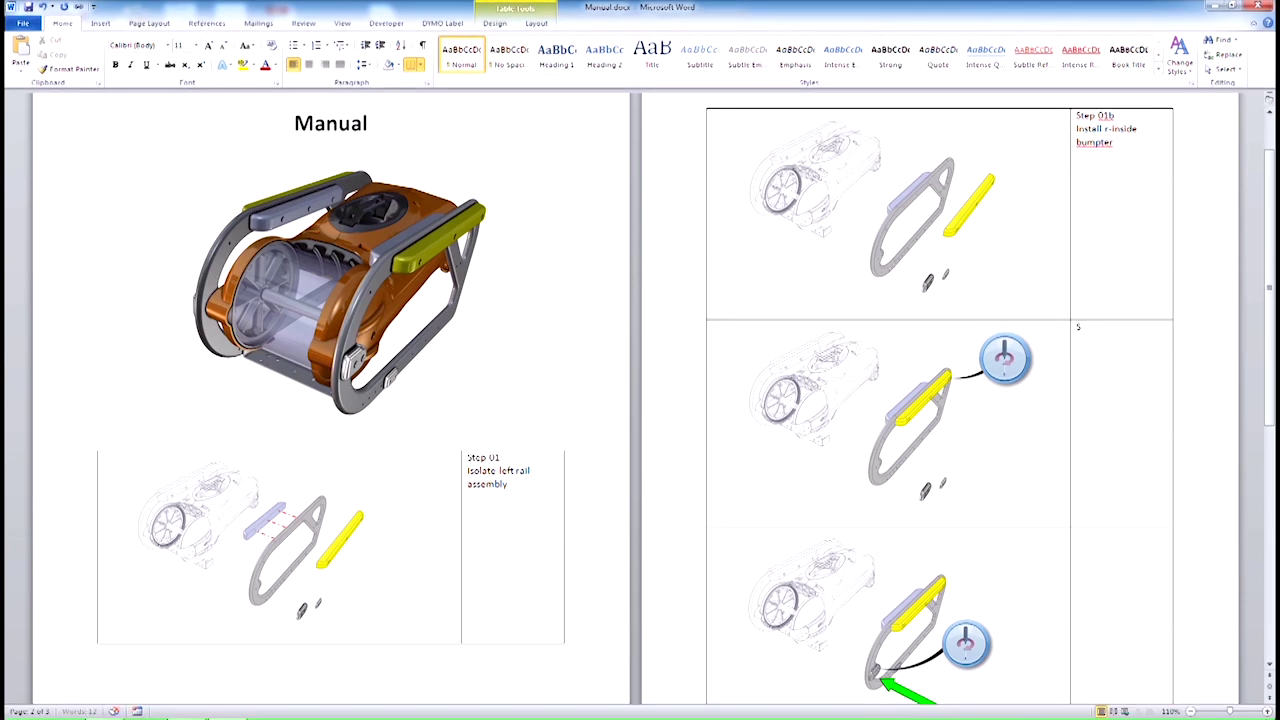
type("tep 02")
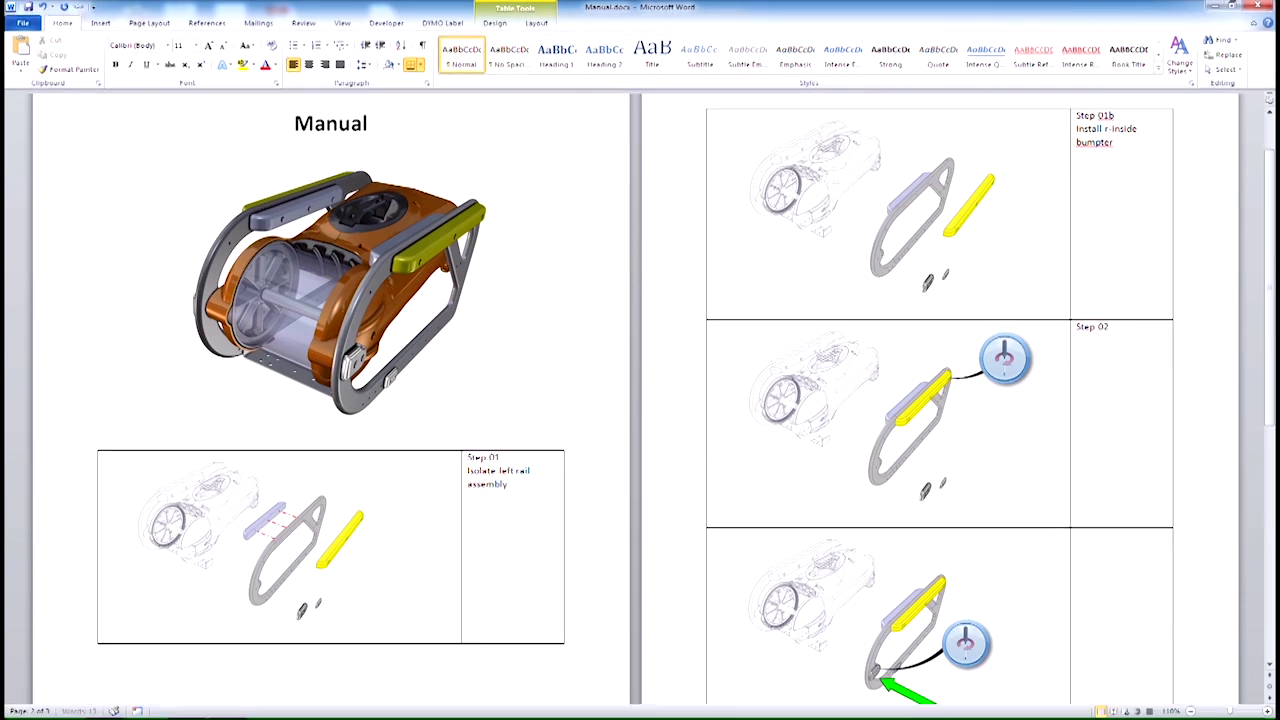